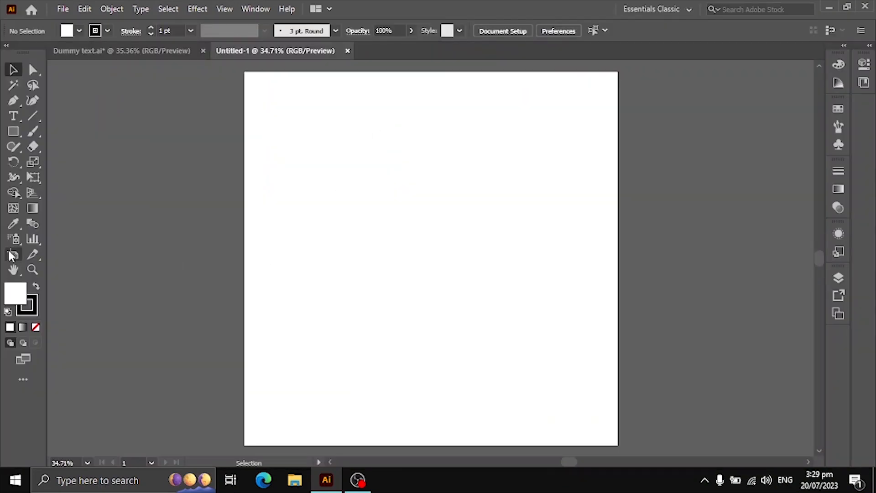
left_click(13, 131)
left_click(141, 155)
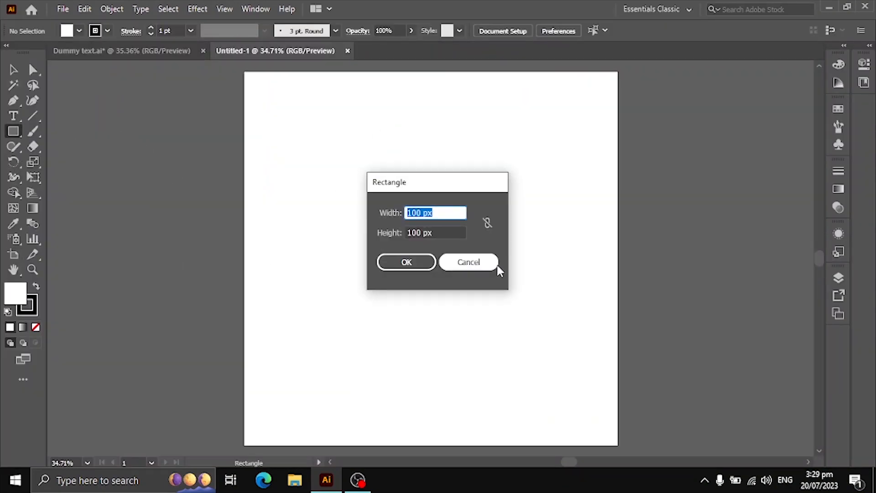
left_click(481, 267)
- Set the default stroke to none and make the white fill the active colour
left_click(33, 314)
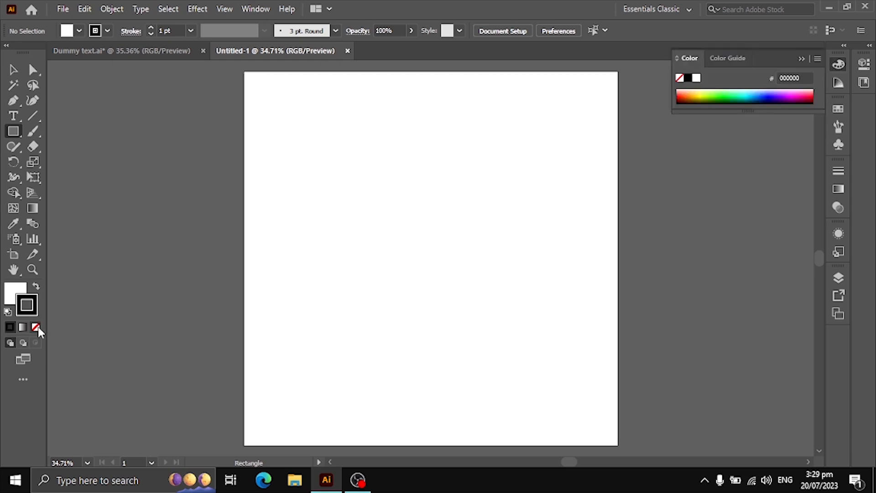
left_click(36, 327)
double_click(15, 292)
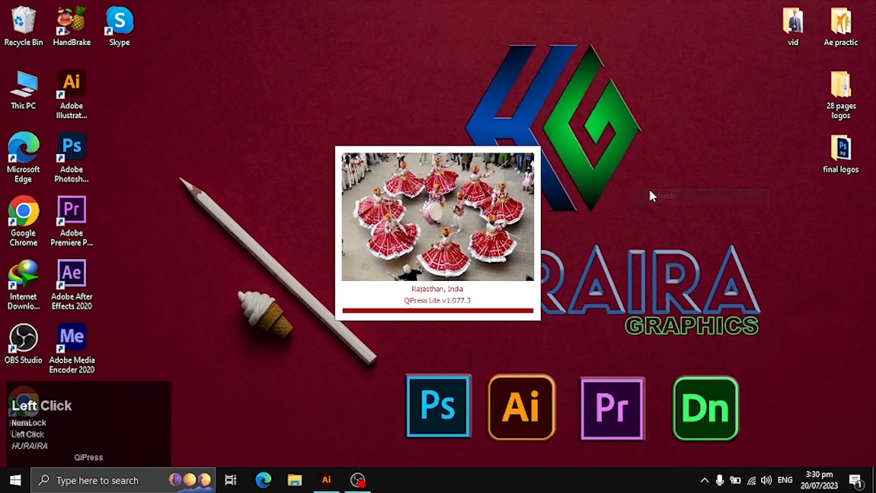
right_click(538, 84)
right_click(571, 125)
left_click(593, 162)
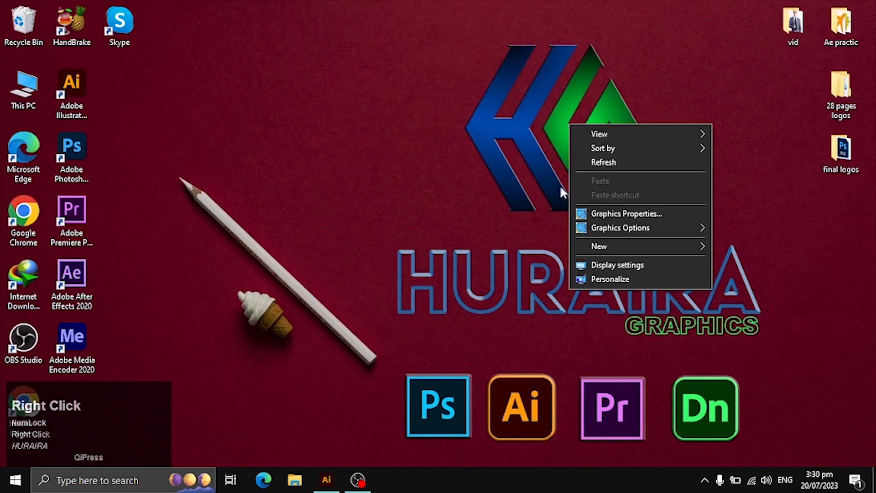
left_click(326, 480)
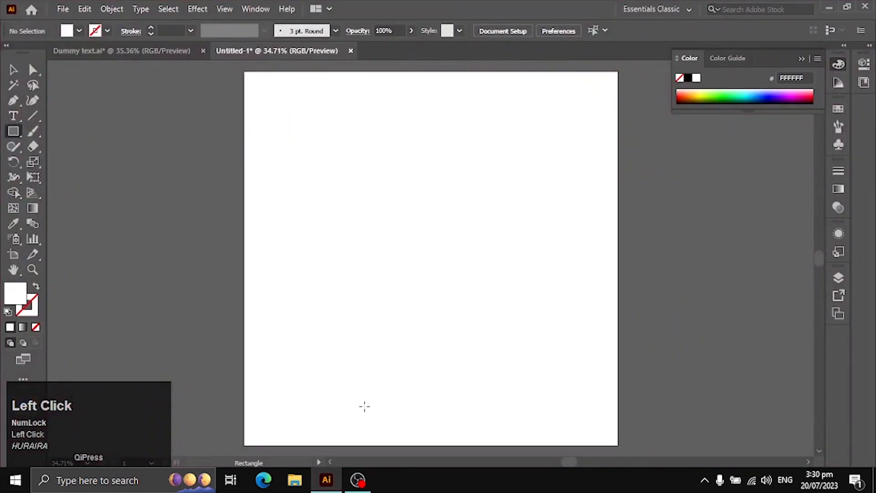
- Create a rectangle 1080 px wide and 1080 px high
left_click(205, 123)
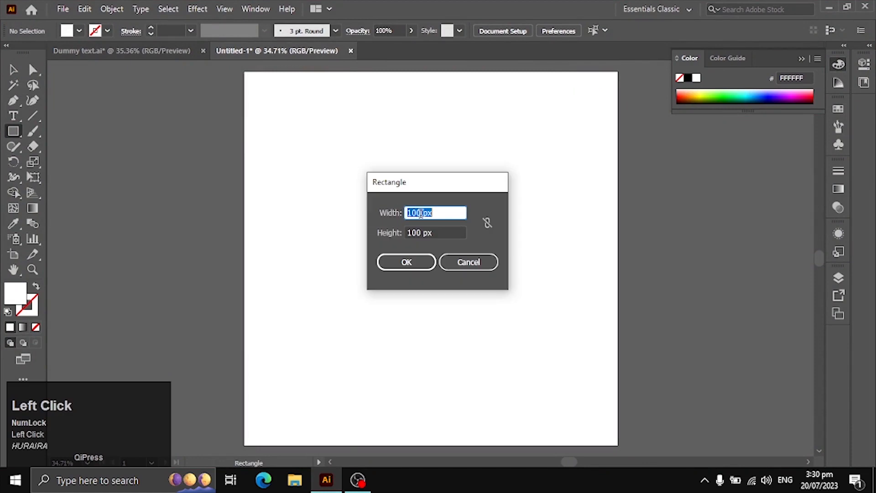
type("8")
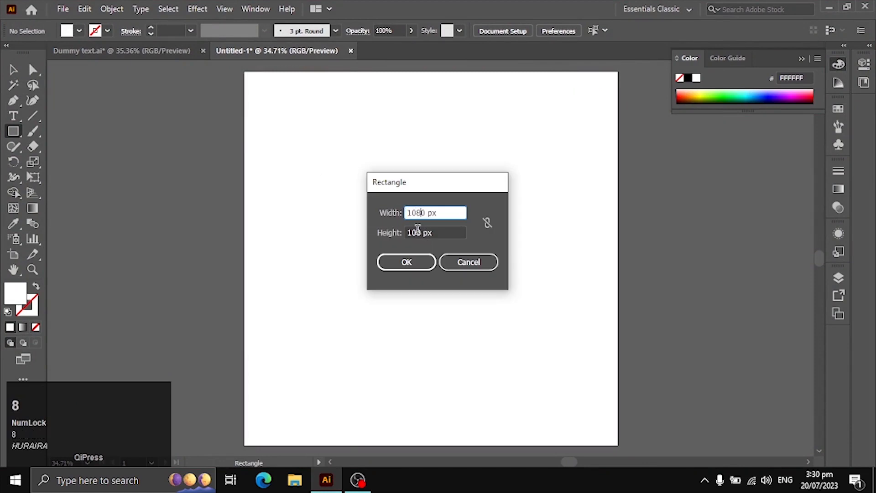
key("ctrl+a")
key("ctrl+c")
left_click(425, 233)
key("ctrl+a")
key("ctrl+v")
left_click(413, 261)
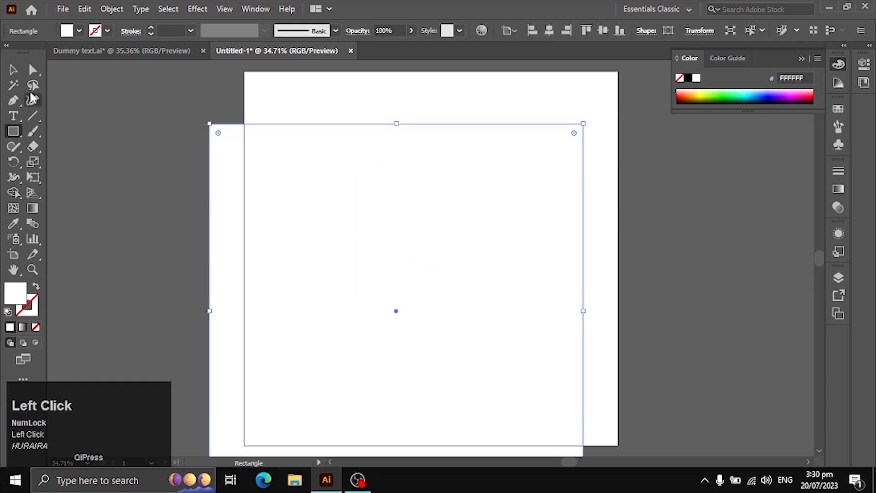
- Centre the new square on the artboard both horizontally and vertically
left_click(12, 69)
left_click(550, 35)
left_click(602, 31)
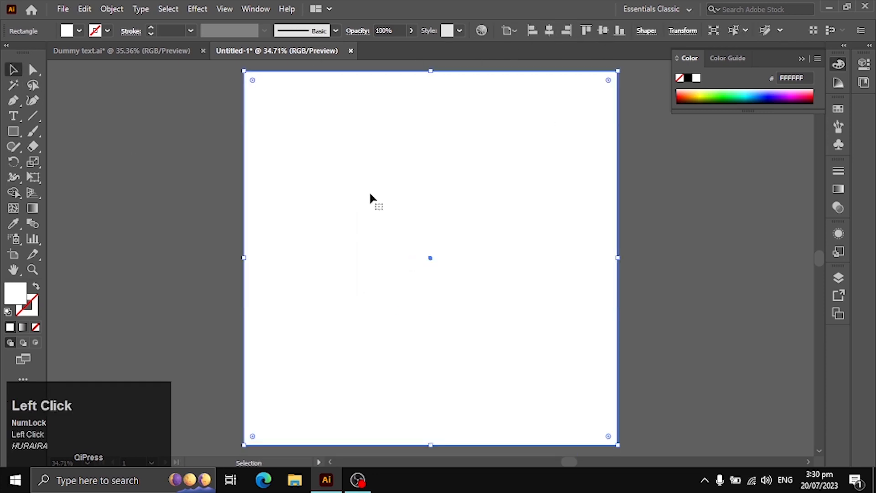
- Fill the square with the linear white-to-black gradient preset
left_click(25, 328)
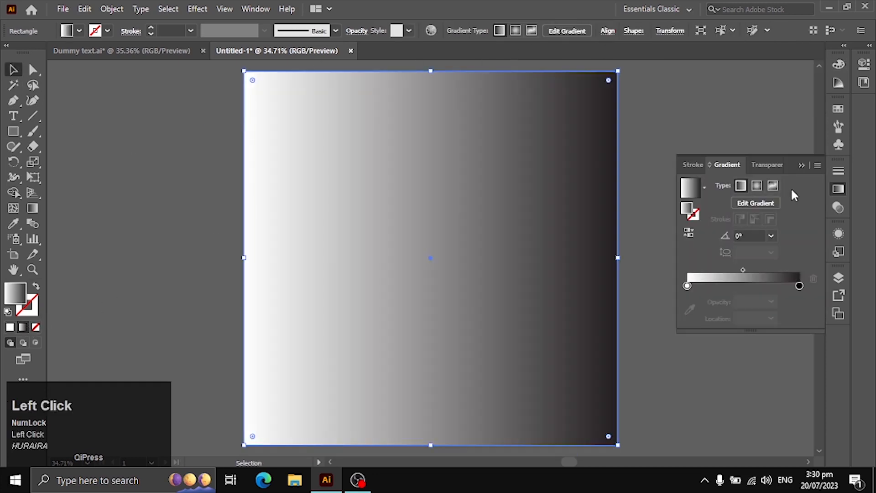
left_click(704, 187)
left_click(666, 213)
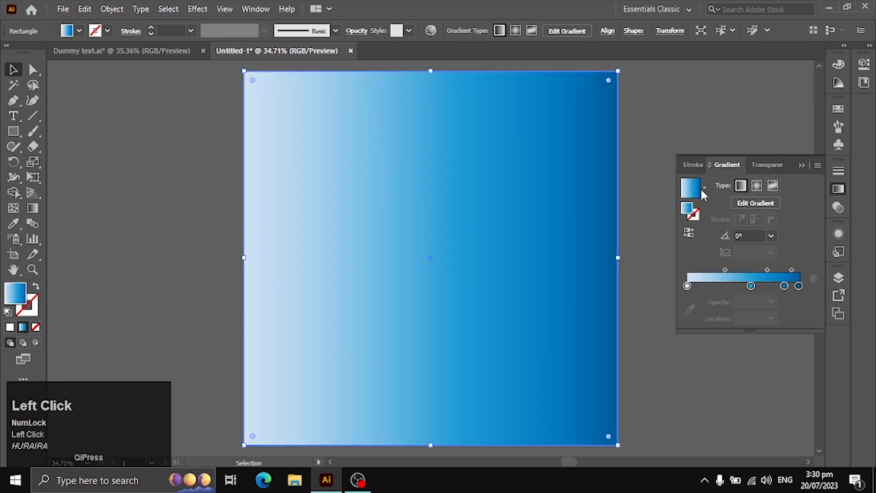
left_click(703, 188)
scroll(651, 225, "up", 1)
left_click(678, 214)
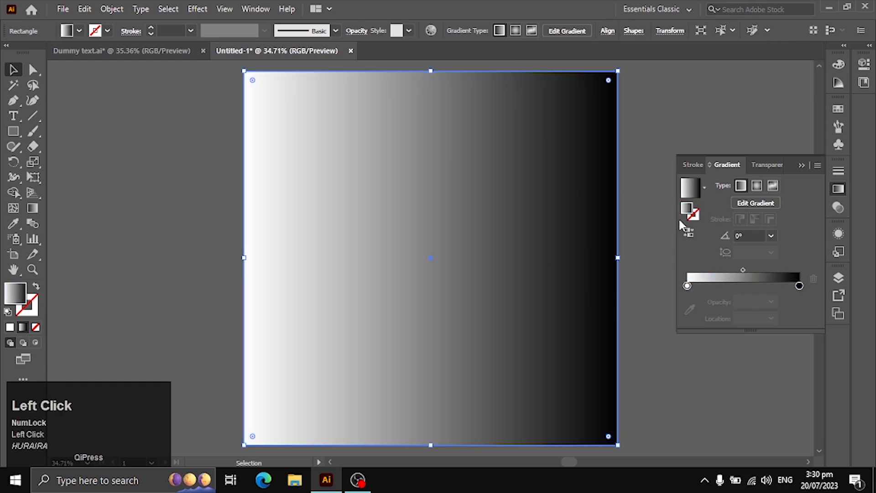
- Recolour the gradient's white stop to bright blue 00AEEC (R 0, G 174, B 236)
left_click(687, 286)
double_click(688, 286)
left_click(693, 332)
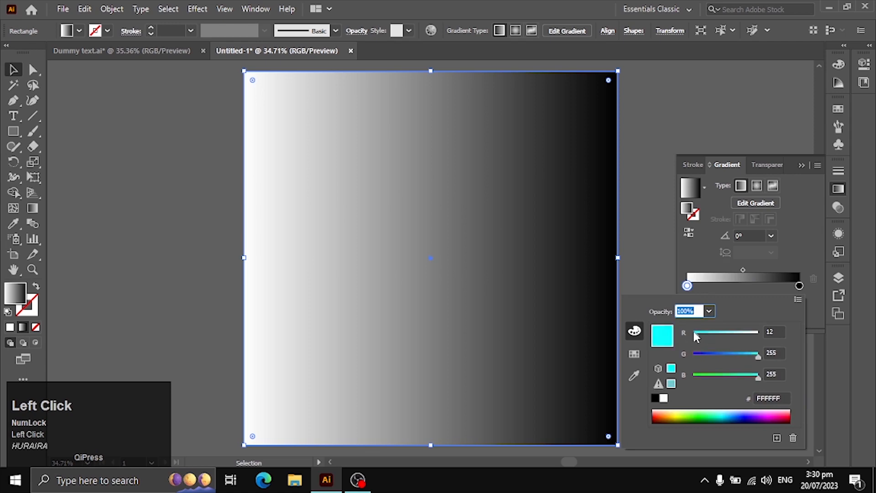
left_click_drag(744, 375, 739, 352)
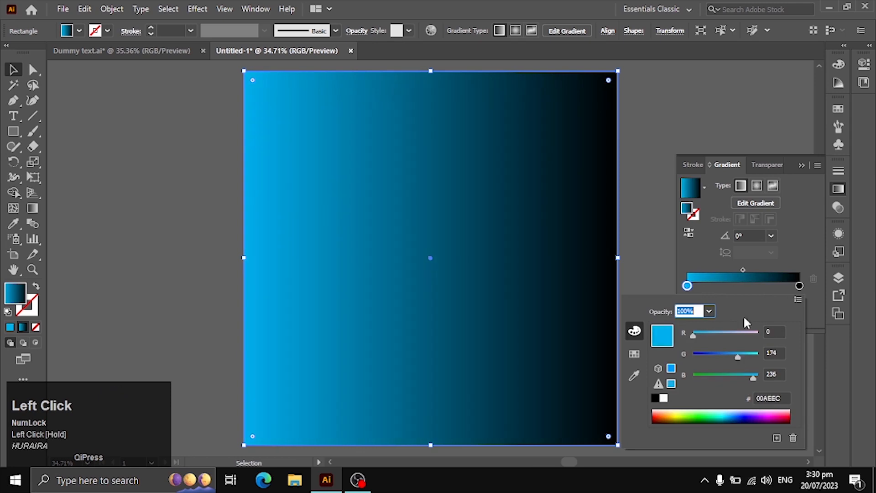
- Change the square's gradient to radial and place its blue centre just beyond the lower-right corner, running diagonally towards the upper left
left_click(756, 191)
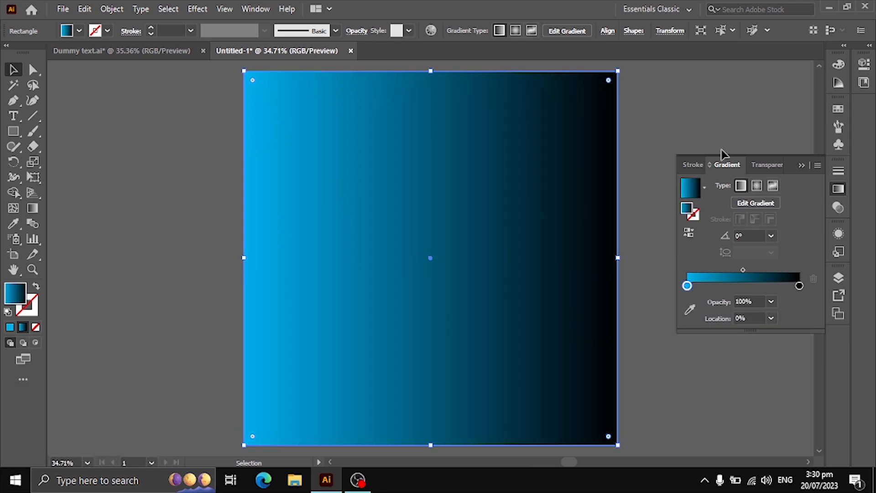
left_click(757, 187)
key("g")
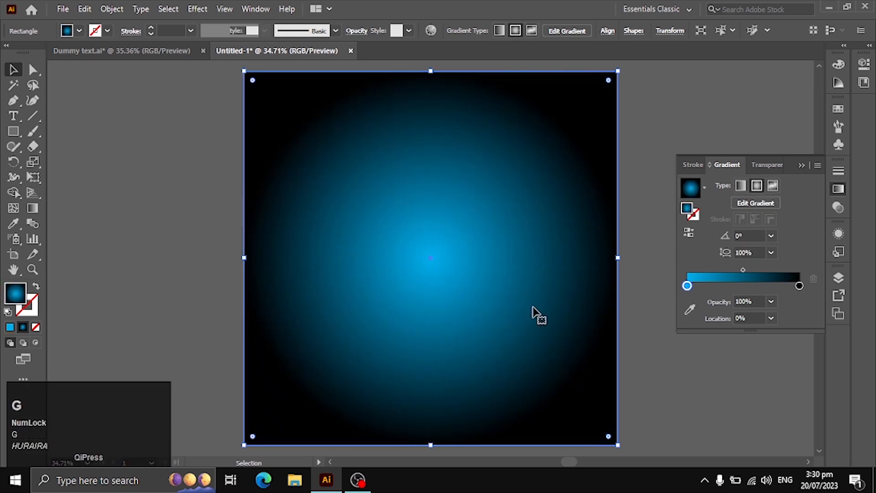
left_click_drag(629, 447, 621, 447)
left_click_drag(438, 257, 633, 451)
left_click_drag(549, 303, 533, 223)
left_click_drag(647, 402, 335, 138)
- Extend the radial gradient's black end just past the square's upper-left corner, at an angle of about 138°
scroll(485, 238, "up", 3)
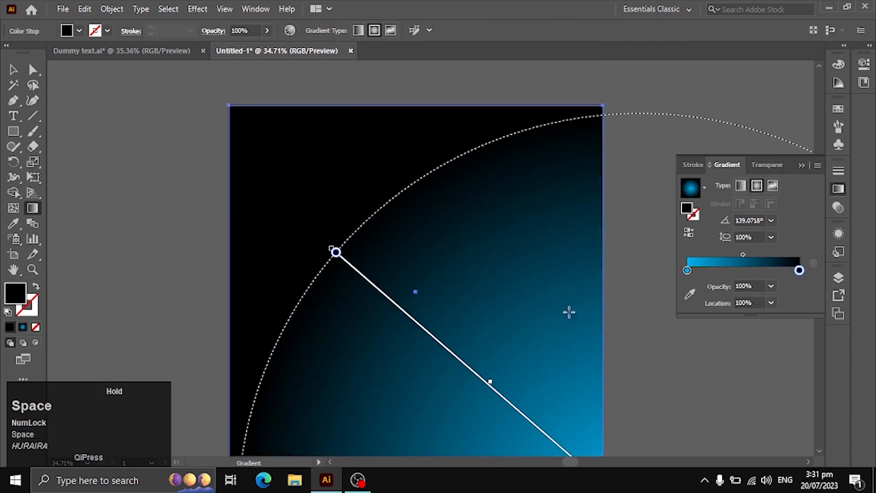
left_click_drag(644, 393, 546, 284)
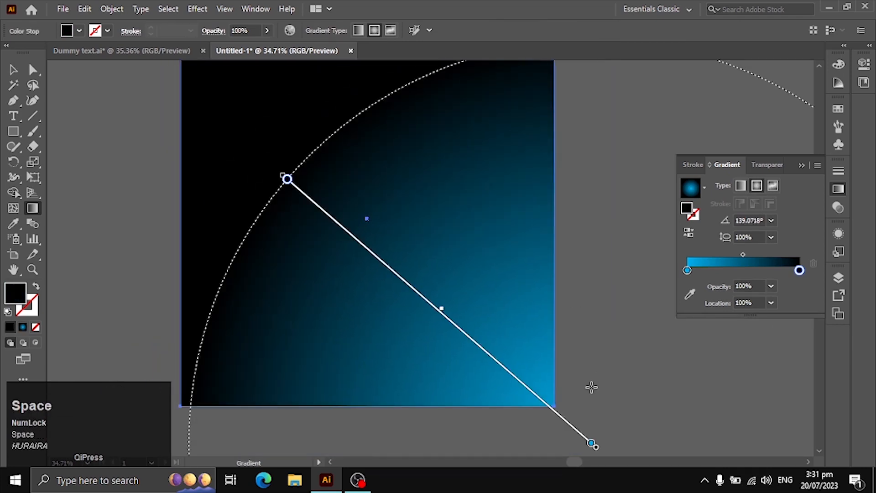
left_click_drag(591, 387, 592, 387)
left_click_drag(257, 118, 187, 72)
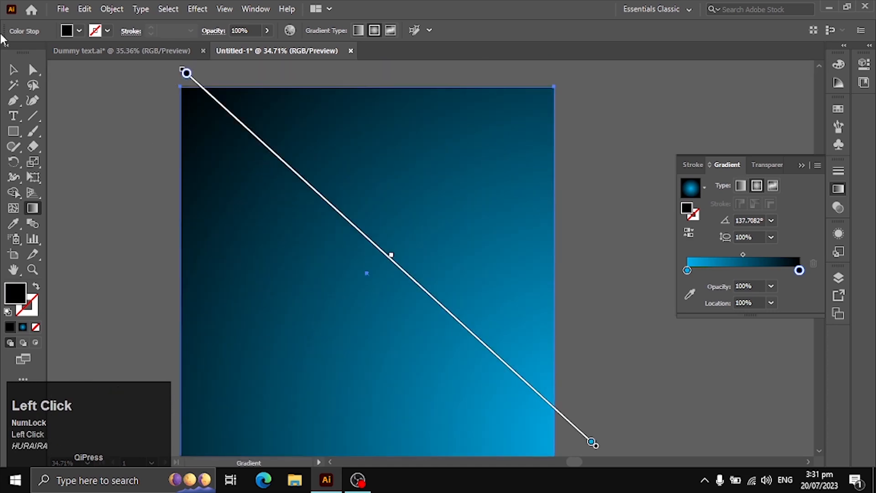
left_click(20, 77)
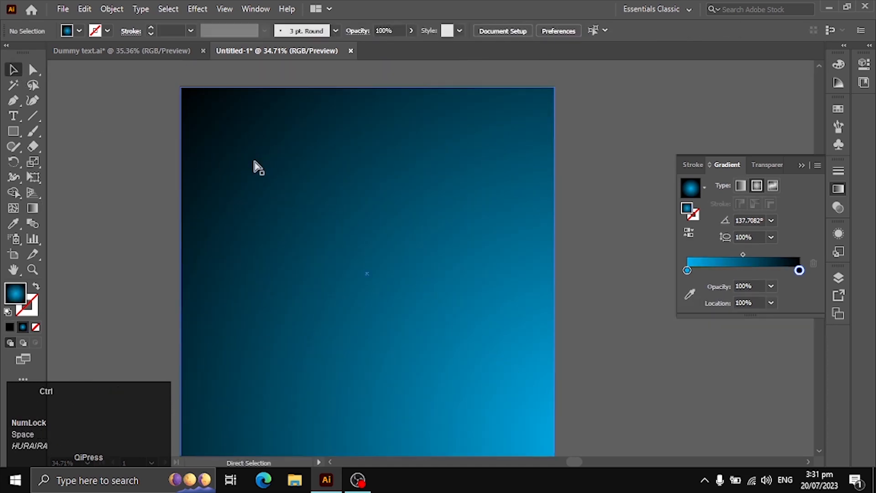
key("ctrl+minus")
left_click(374, 274)
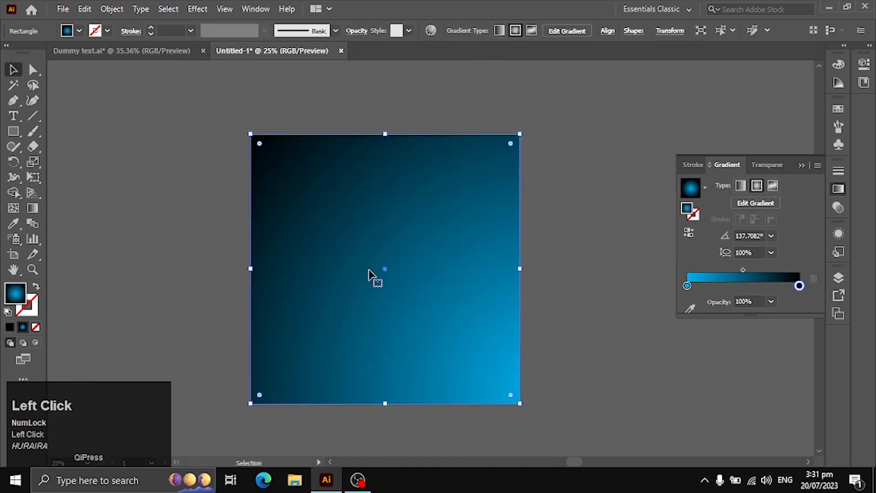
left_click(90, 157)
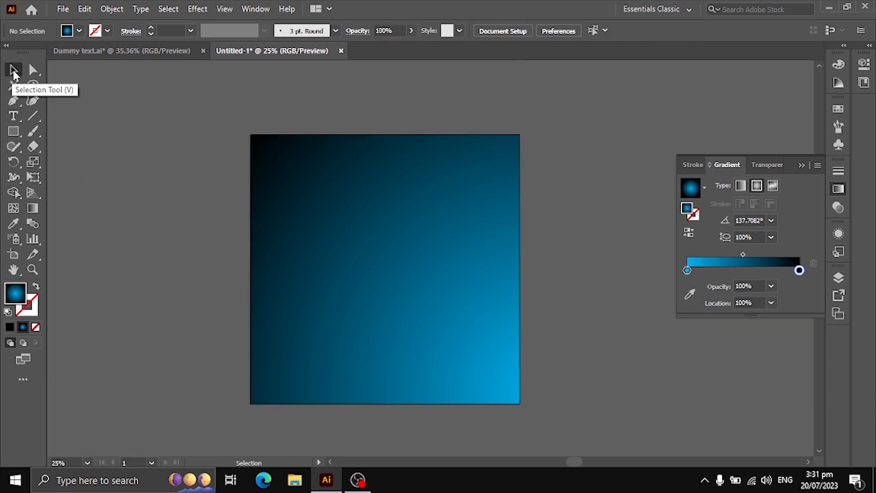
- Draw a circle overlapping the square's upper-left area and fill it with white
right_click(18, 133)
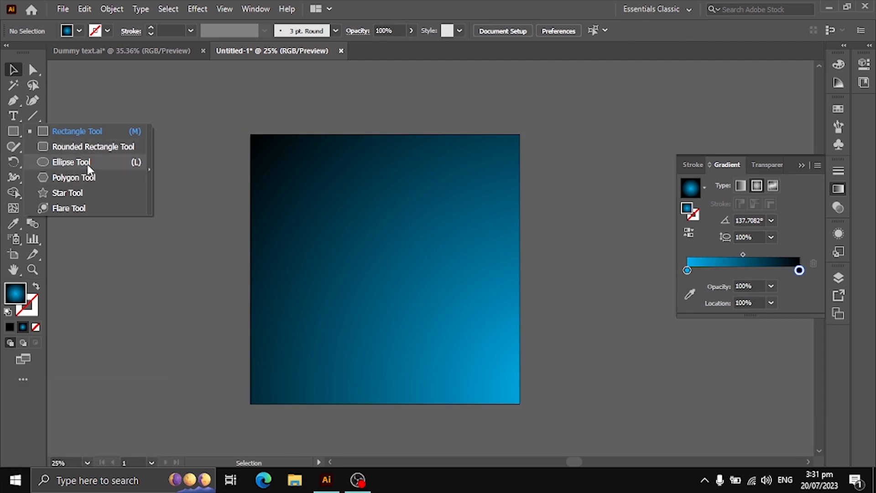
left_click(70, 162)
mouse_move(127, 134)
left_mouse_down()
mouse_move(268, 226)
mouse_move(311, 317)
left_mouse_up()
left_click(465, 312)
left_click(406, 261)
left_click(13, 70)
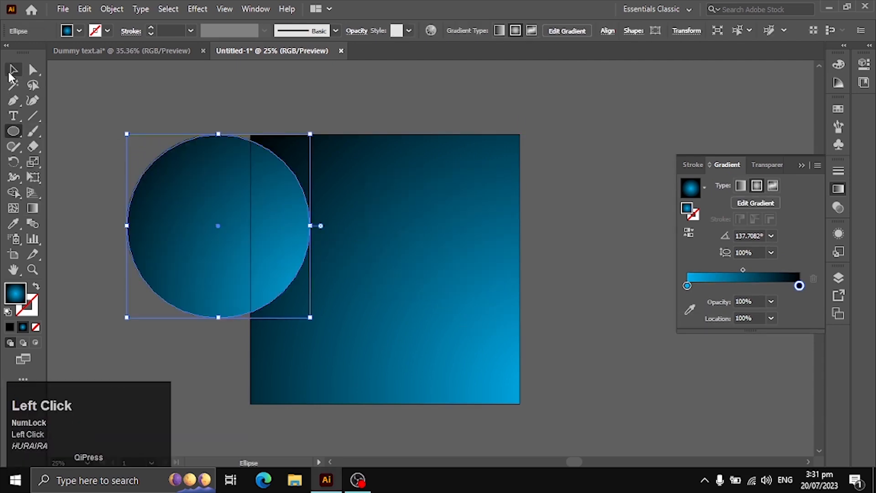
left_click(79, 31)
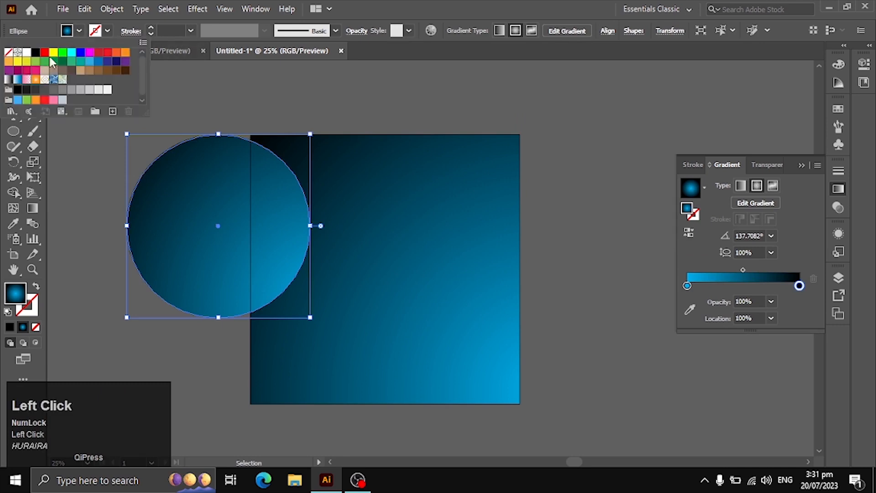
left_click(36, 60)
- Enlarge the white circle slightly beyond the square's width and position it over the square's upper-left part, overhanging the top and left edges
left_click_drag(220, 132, 234, 76)
left_click_drag(235, 178, 374, 172)
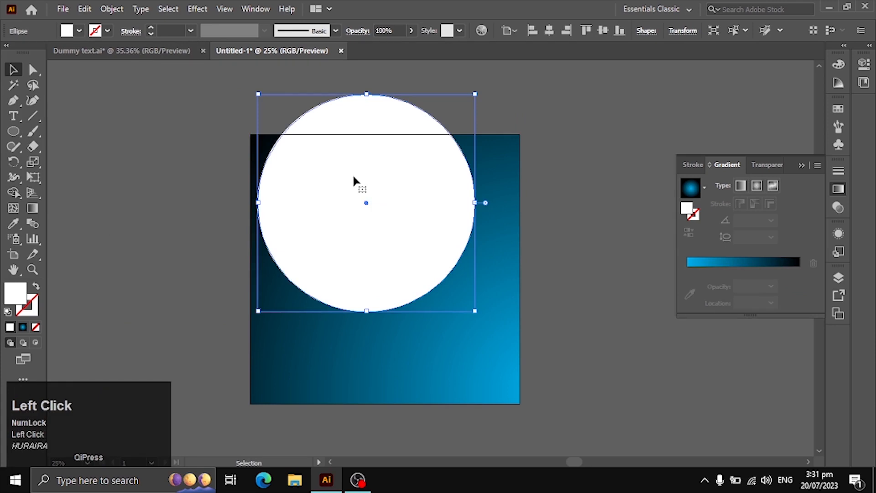
left_click(147, 133)
left_click(261, 178)
left_click_drag(259, 311, 187, 383)
left_click_drag(330, 260, 346, 247)
left_click(589, 233)
left_click_drag(454, 288, 421, 283)
left_click(601, 228)
left_click(409, 288)
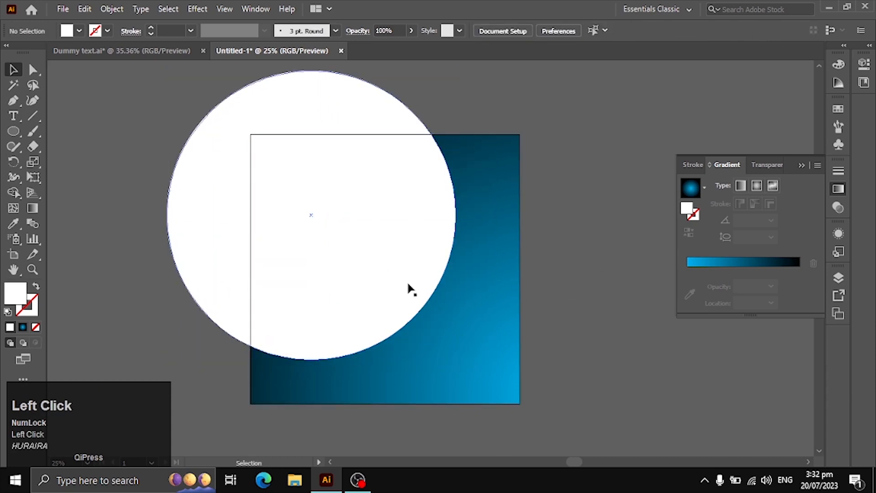
- Try to duplicate the gradient square in place and send it to the back
left_click(547, 259)
left_click(497, 266)
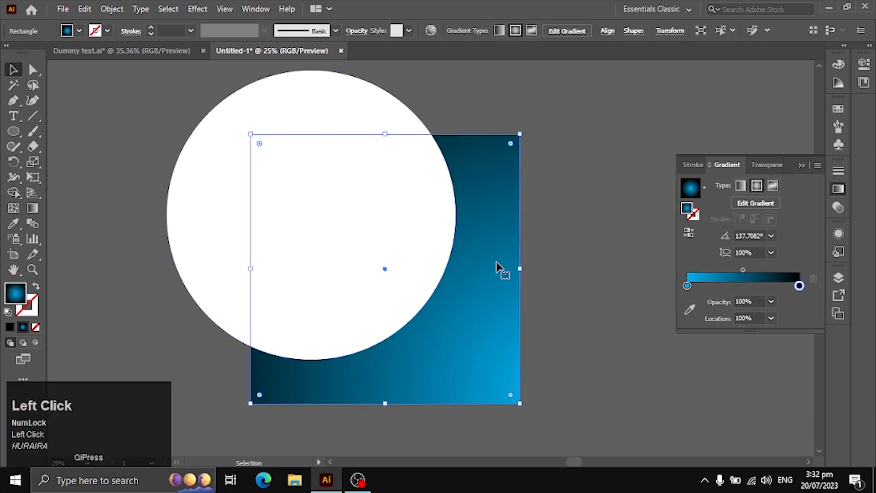
key("ctrl+c")
key("ctrl+f")
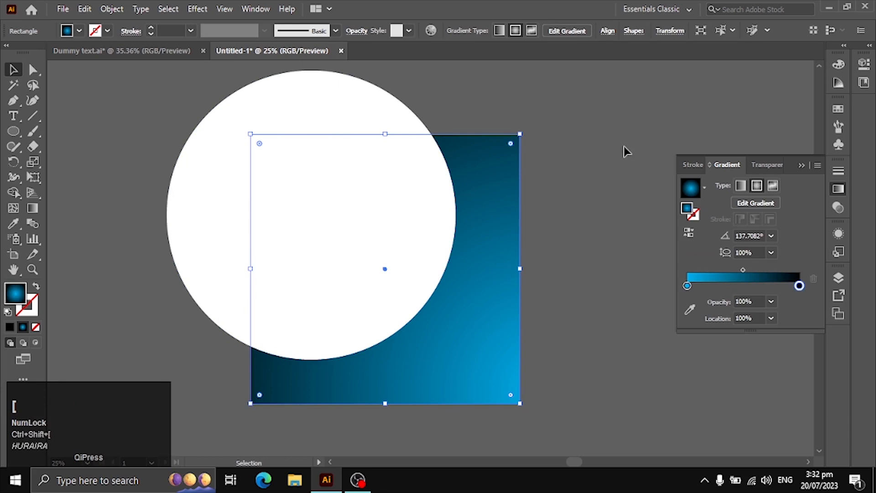
left_click(624, 146)
key("ctrl+z")
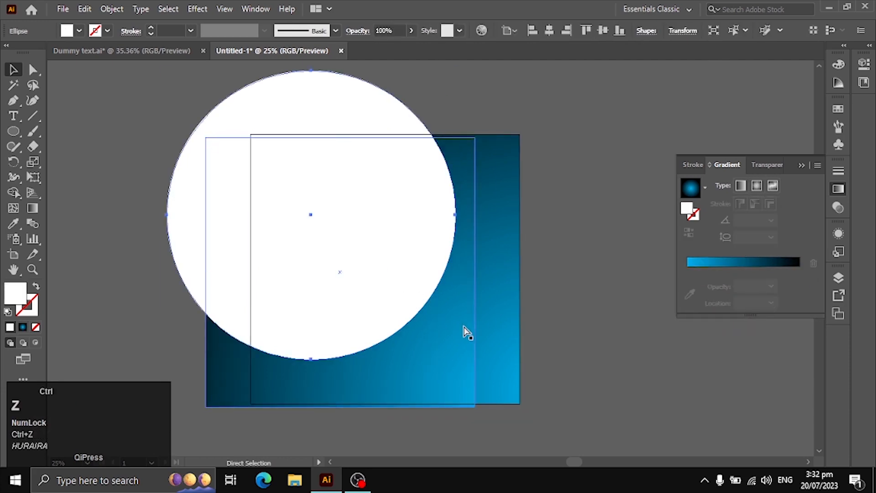
left_click(466, 332)
left_click(607, 249)
- Move the blue centre of the square's radial gradient to just above its upper-left corner
left_click(479, 319)
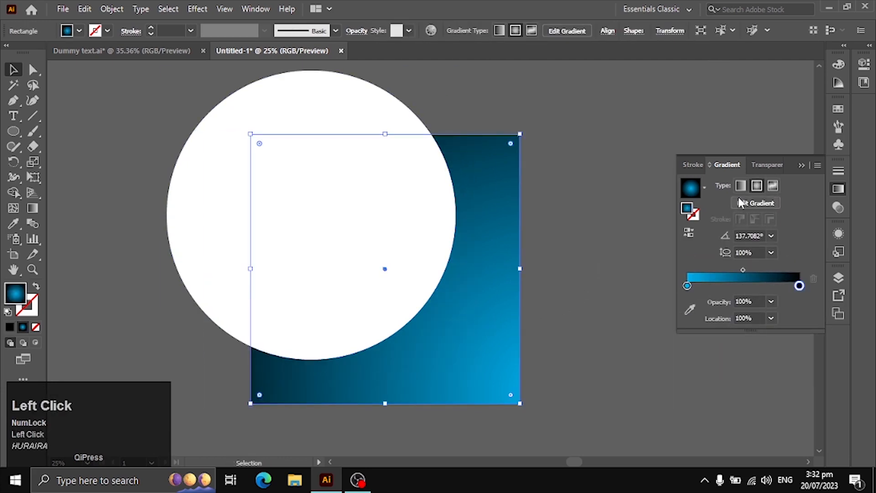
key("g")
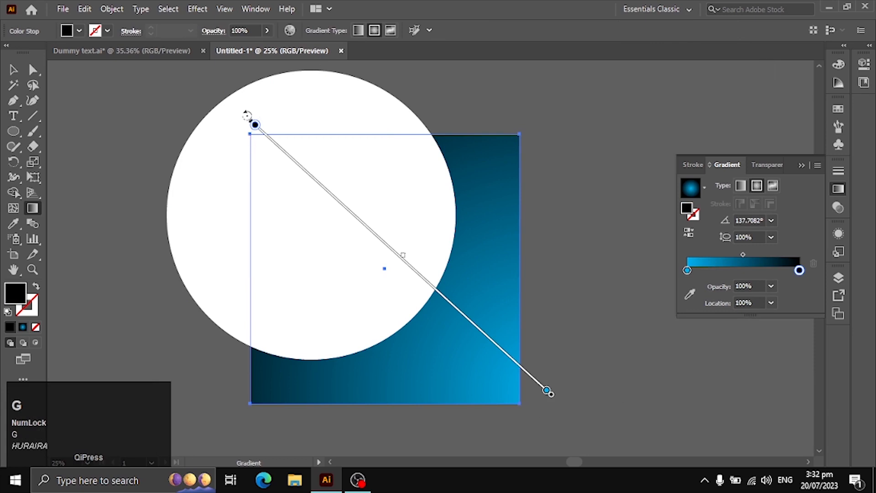
left_click_drag(252, 124, 261, 127)
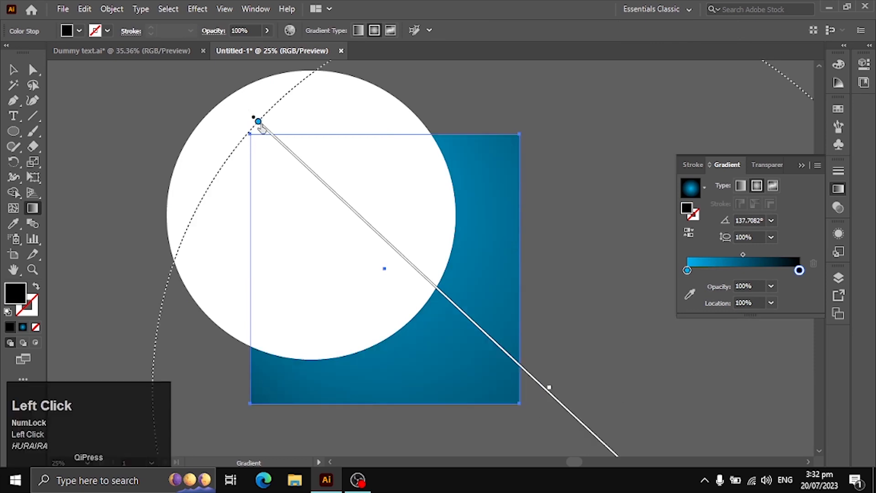
left_click(14, 69)
left_click(150, 146)
- Shift the blue stop of the square's gradient inward to a location of about 8.9%
left_click(478, 348)
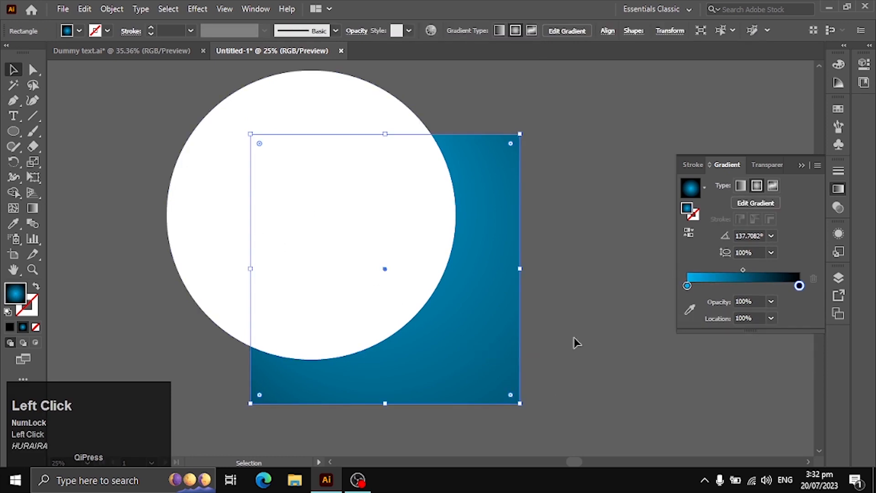
left_click_drag(687, 286, 697, 286)
key("g")
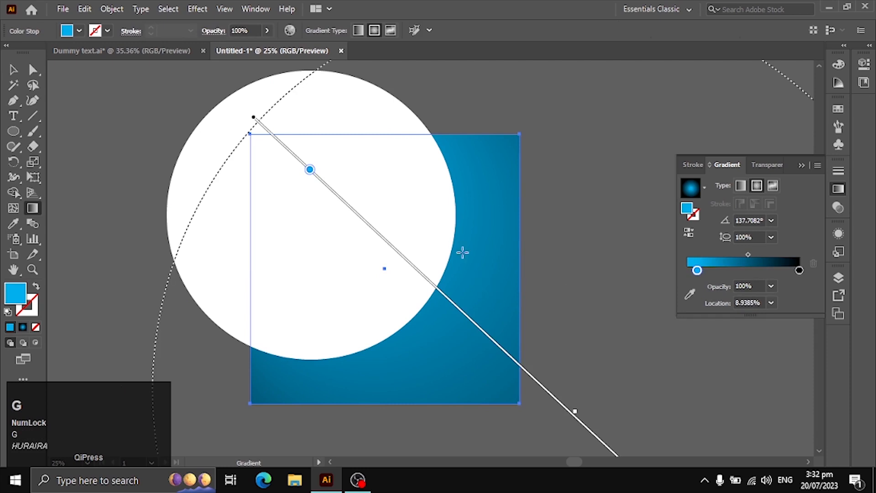
- Move the centre of the square's radial gradient to just below the square's middle and set its blue stop to about 21.2%
left_click_drag(310, 170, 402, 279)
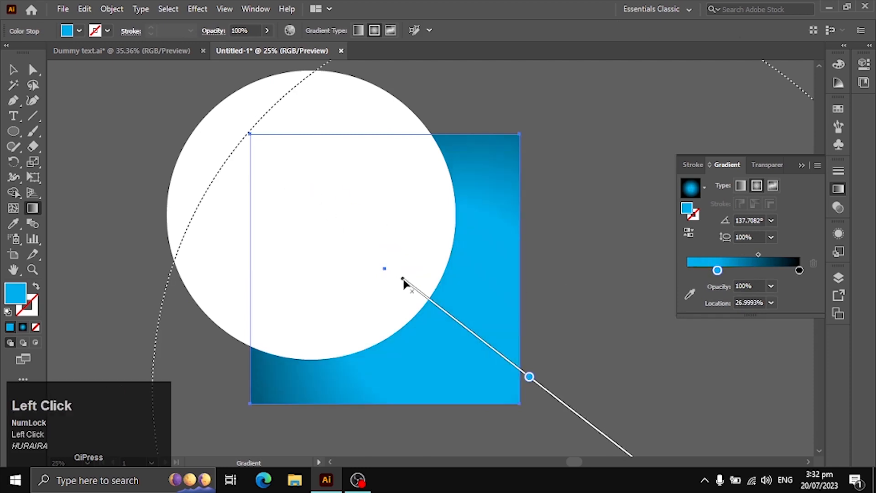
left_click_drag(529, 377, 502, 356)
left_click(14, 69)
left_click(132, 157)
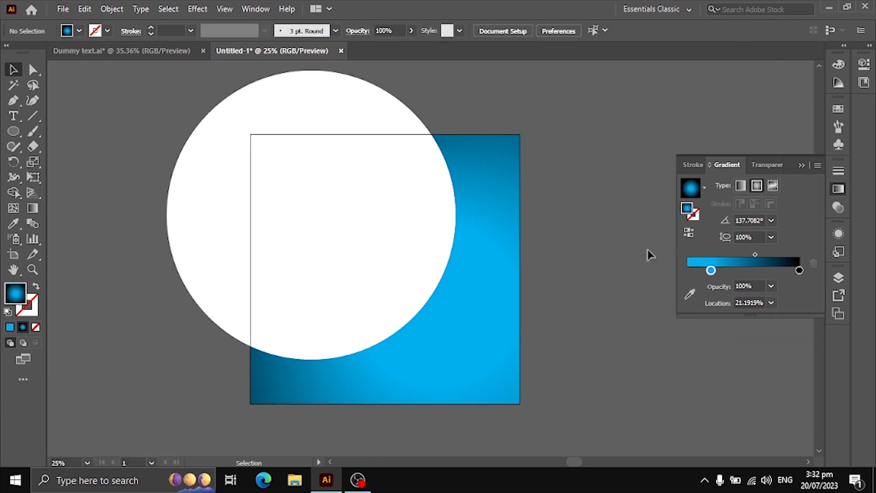
left_click(404, 197)
key("Caps_Lock")
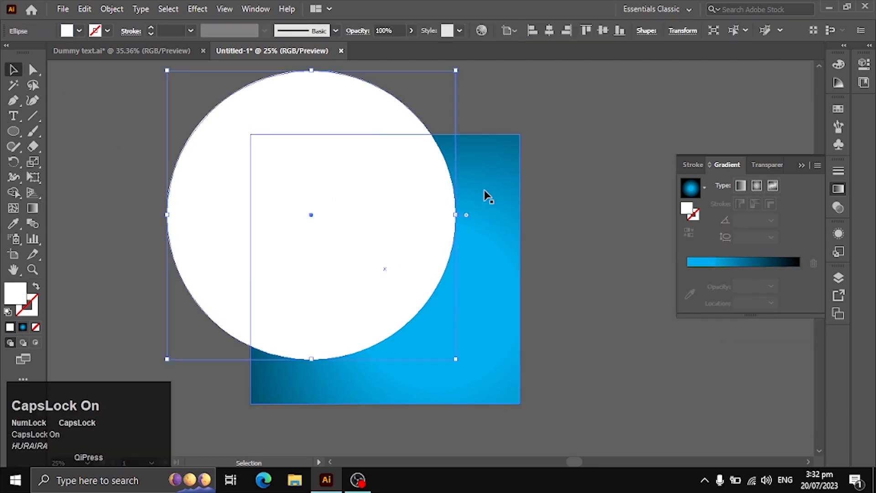
left_click(486, 195)
left_click(14, 193)
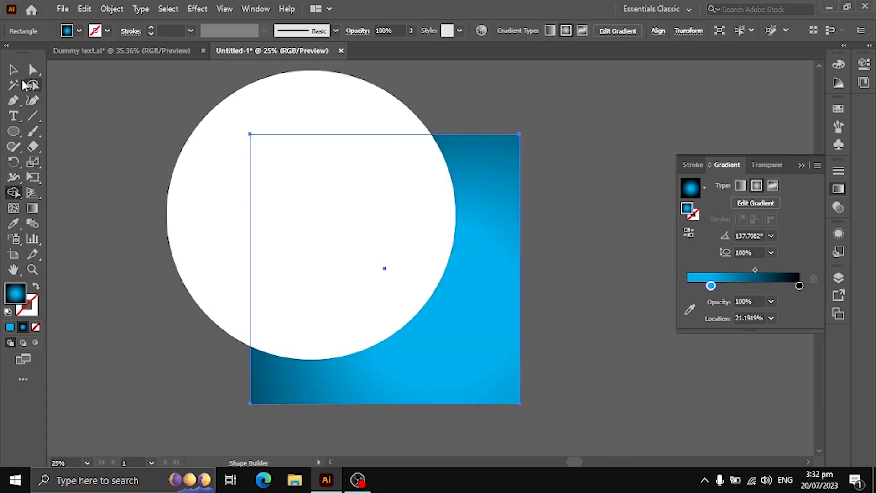
left_click(13, 69)
left_click(33, 85)
left_click(13, 69)
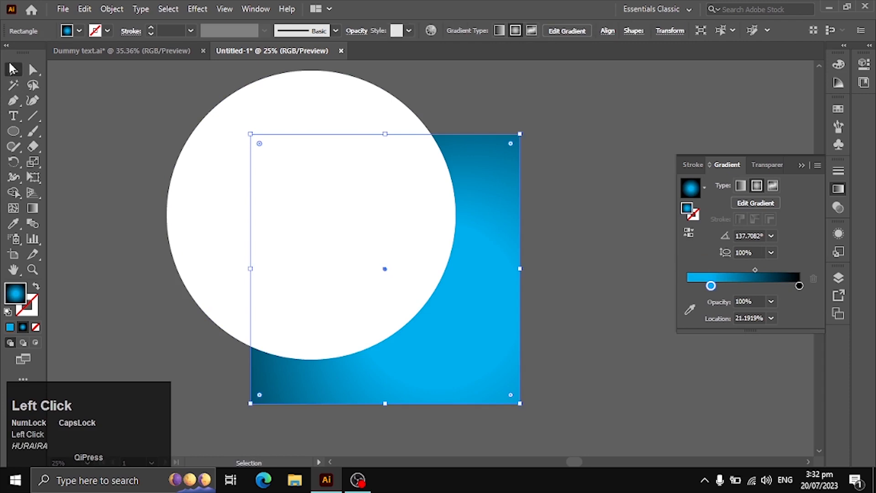
left_click(135, 103)
left_click(226, 179)
double_click(226, 179)
double_click(551, 249)
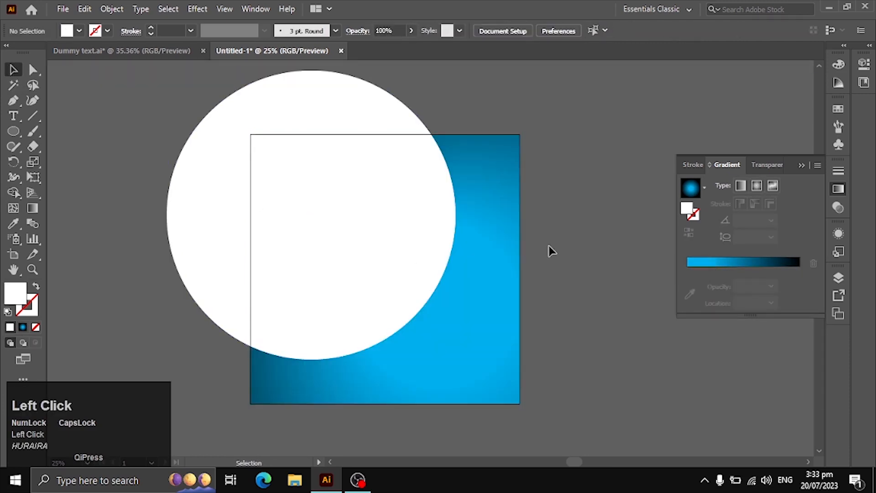
- Remove the part of the white circle that overhangs the gradient square, using the Shape Builder on both shapes
left_click(505, 234, "shift")
left_click(229, 155, "shift")
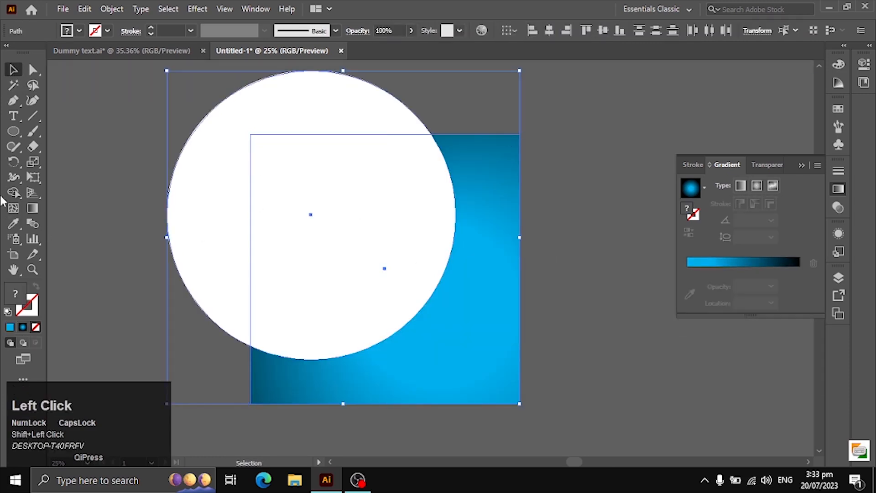
left_click(12, 194)
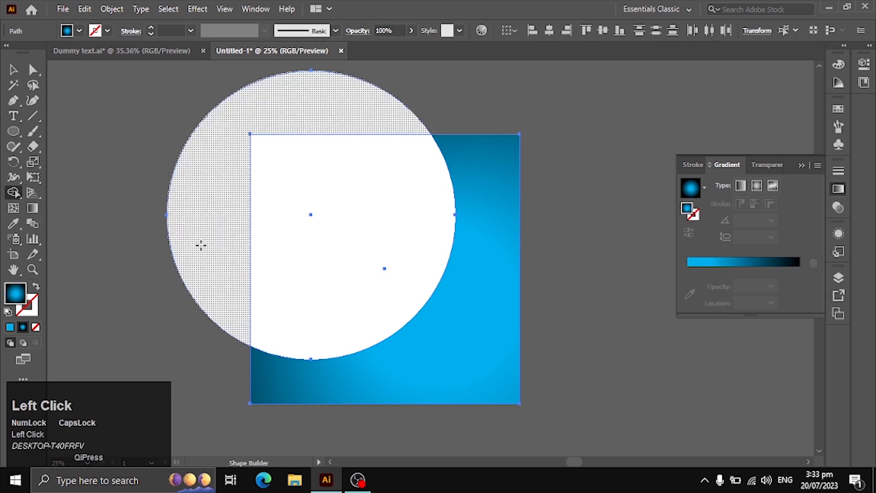
left_click(229, 242, "alt")
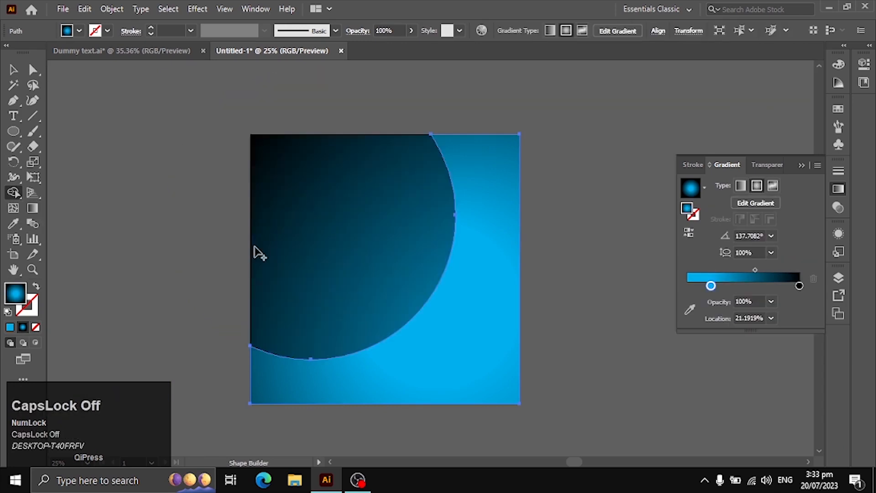
- Duplicate the full-size square behind the curved blue shape in place and fill it with white
left_click(12, 71)
left_click(310, 224)
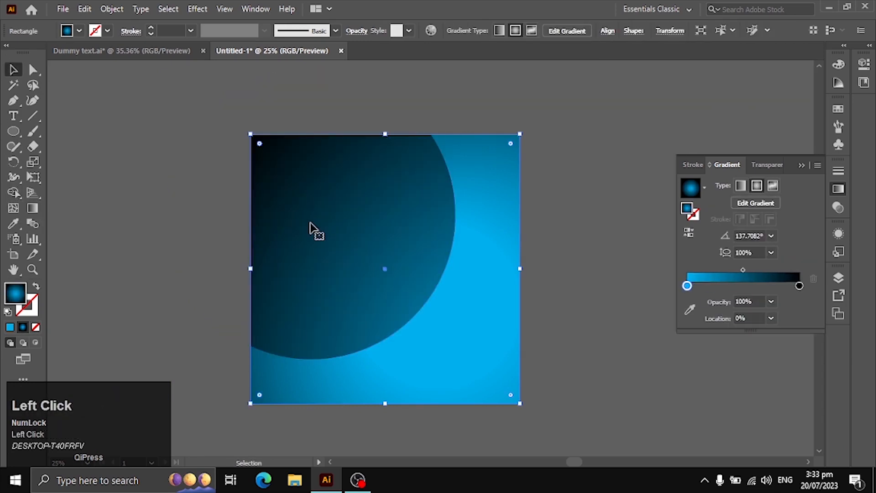
key("ctrl+c")
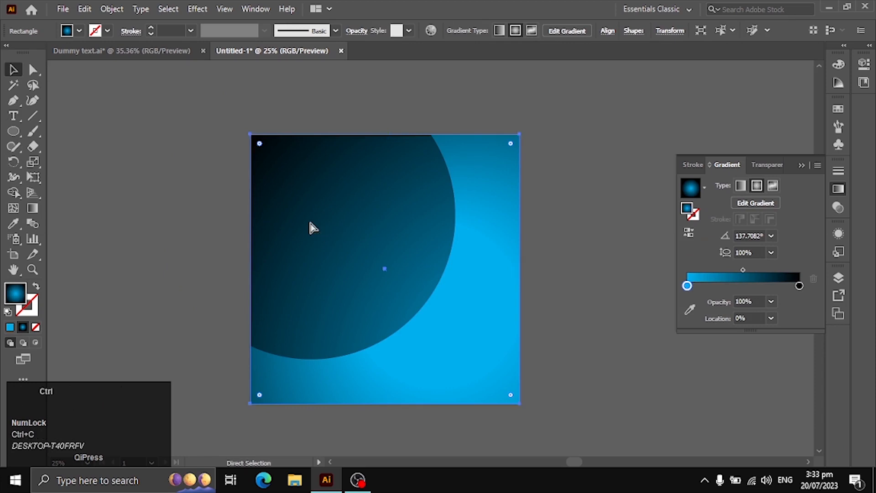
key("ctrl+f")
left_click(78, 32)
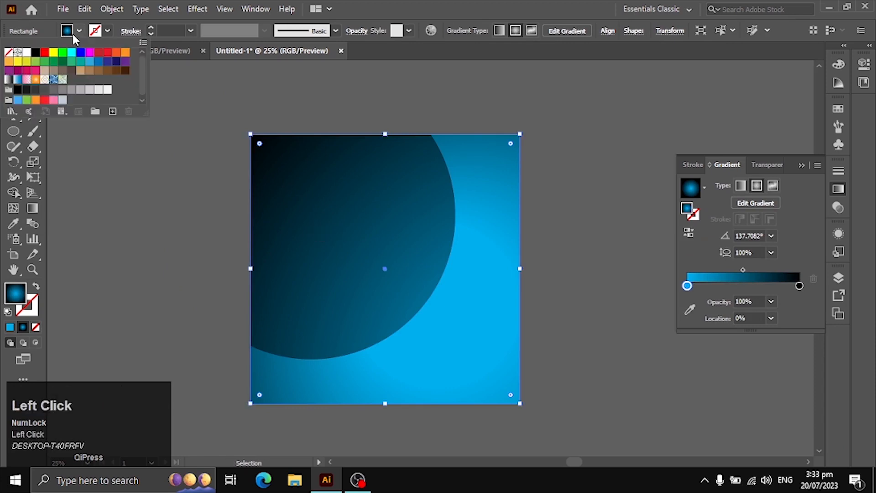
left_click(27, 53)
left_click(105, 178)
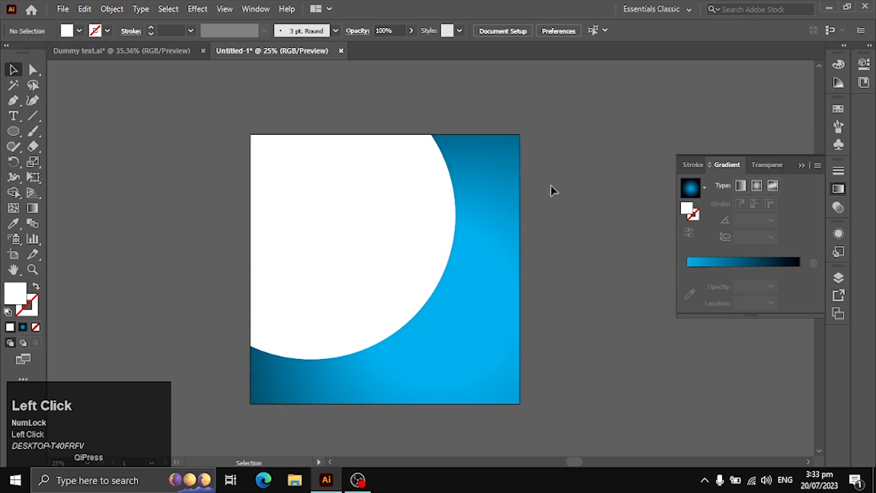
left_click(391, 230)
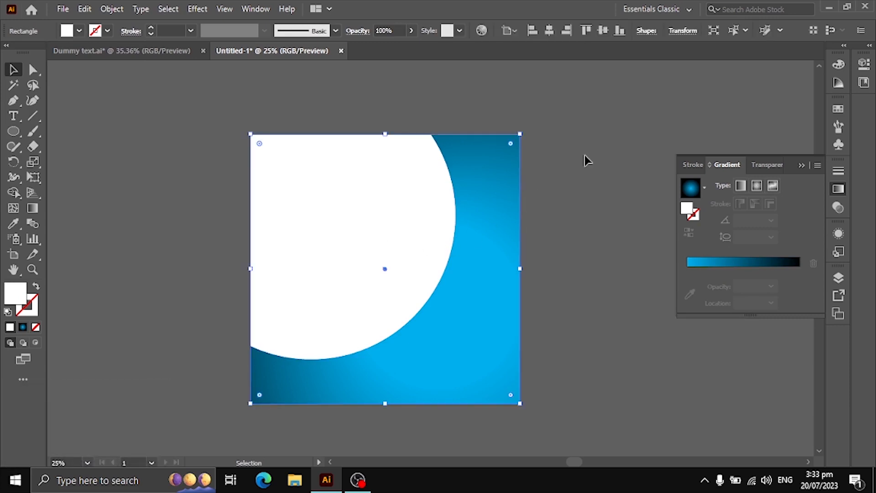
left_click(602, 186)
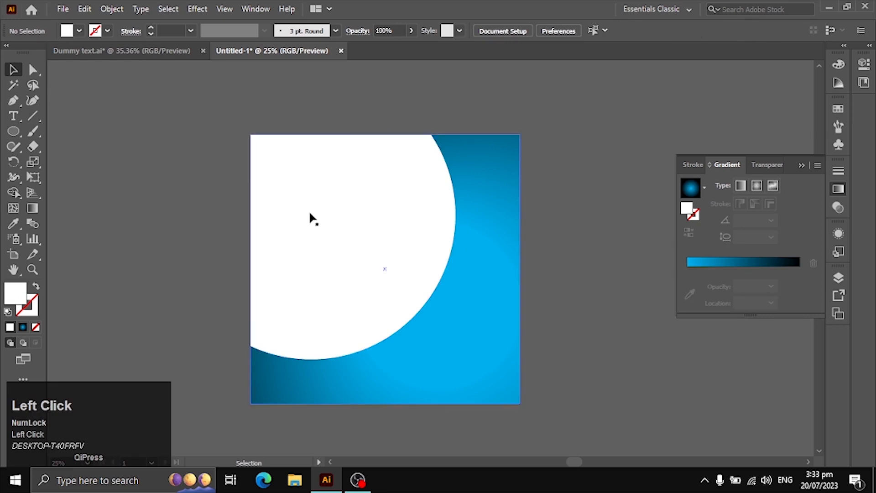
- Draw a tall white rounded rectangle by hand over the right part of the square, overlapping the white area's curved edge
right_click(13, 131)
left_click(55, 146)
left_click(475, 210)
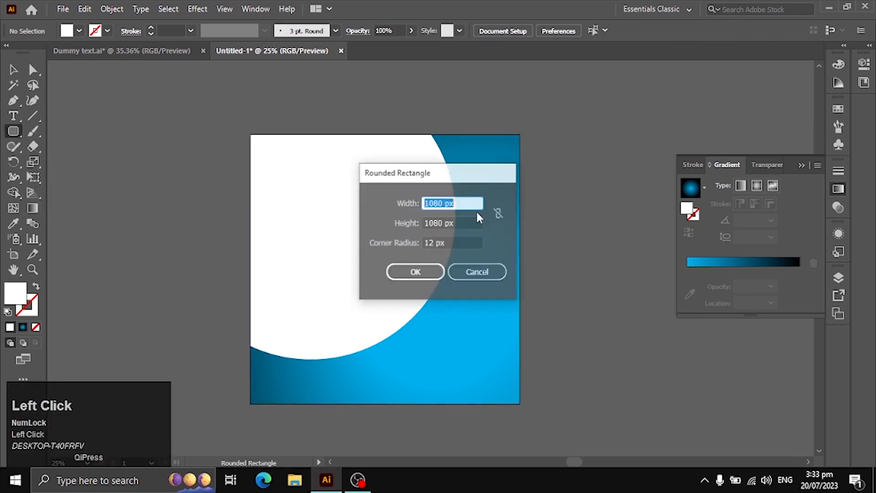
left_click(475, 272)
left_click_drag(421, 200, 502, 345)
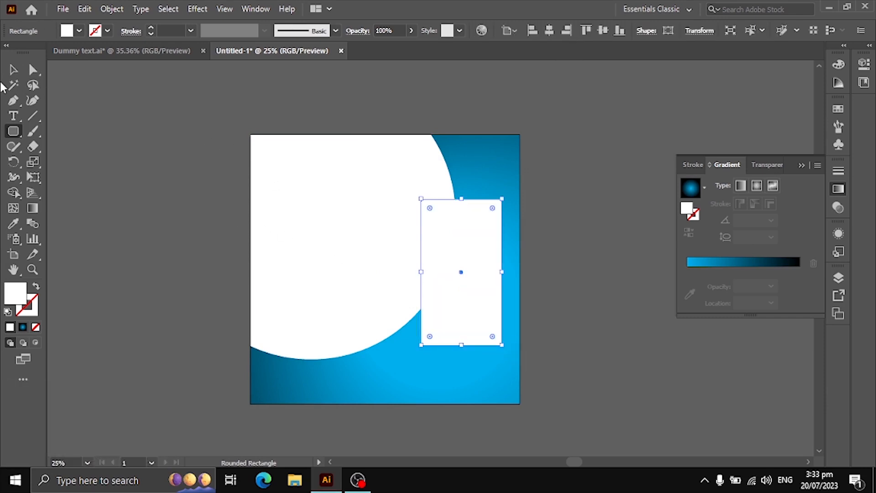
- Move the white rounded rectangle slightly upward within the square
double_click(13, 69)
left_click(493, 342)
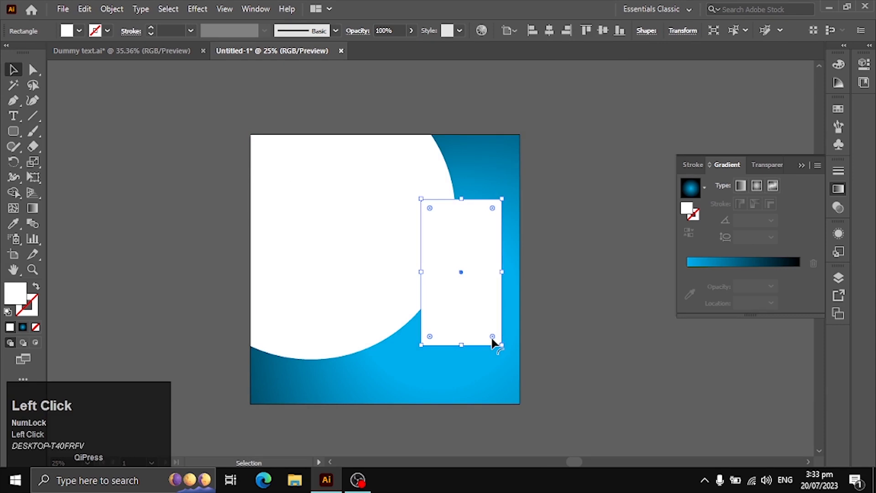
key("v")
left_click(565, 270)
left_click_drag(472, 270, 476, 238)
double_click(461, 330, "shift")
double_click(561, 271)
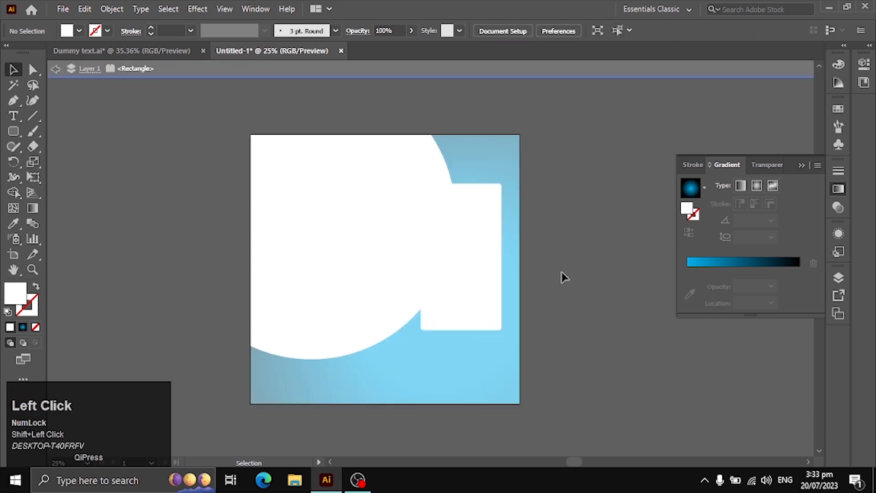
- Enlarge the rounded rectangle by extending its lower edge downward and its left edge outward
left_click(420, 251)
left_click_drag(462, 329, 466, 343)
key("ctrl+z")
left_click_drag(421, 266, 409, 268)
left_click_drag(491, 267, 502, 268)
left_click(571, 201)
left_click(468, 223)
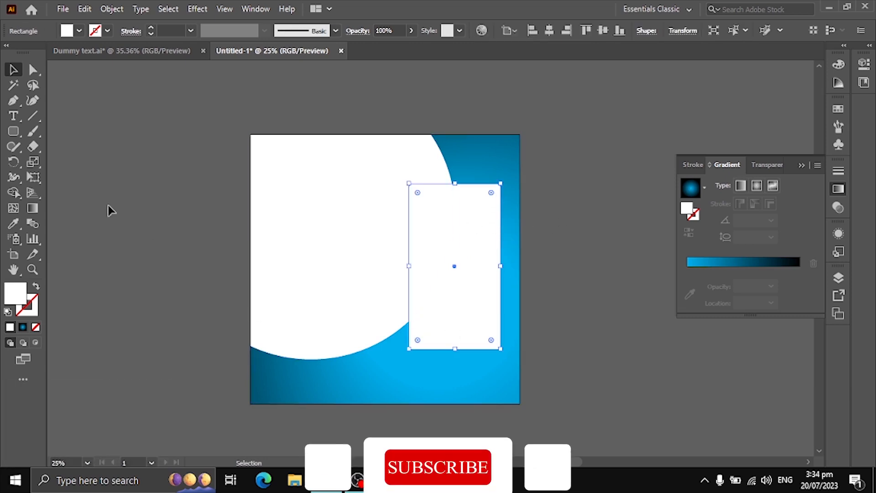
- Move the rounded rectangle off the artboard to the square's left and draw a sharp-cornered white rectangle about 391 × 663 px over it
left_click_drag(472, 228, 194, 238)
left_click(68, 162)
right_click(14, 131)
left_click(45, 131)
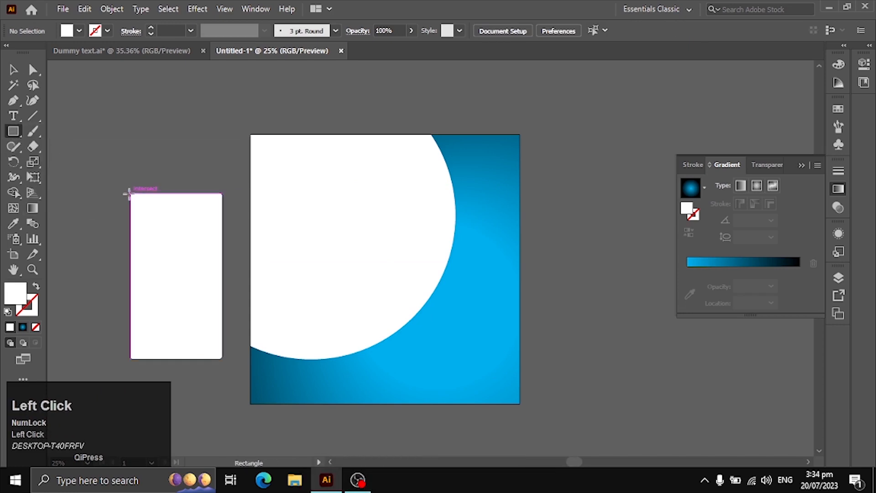
left_click(186, 293)
left_click(466, 259)
left_click_drag(130, 193, 224, 359)
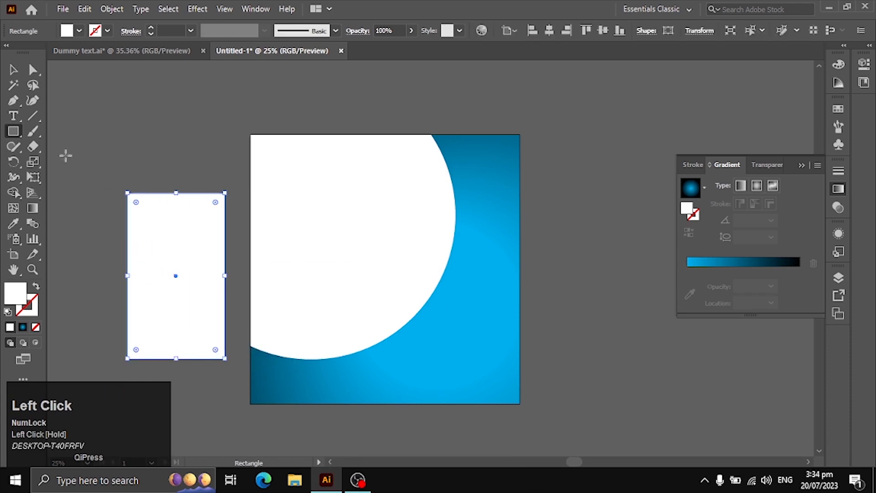
left_click(195, 168)
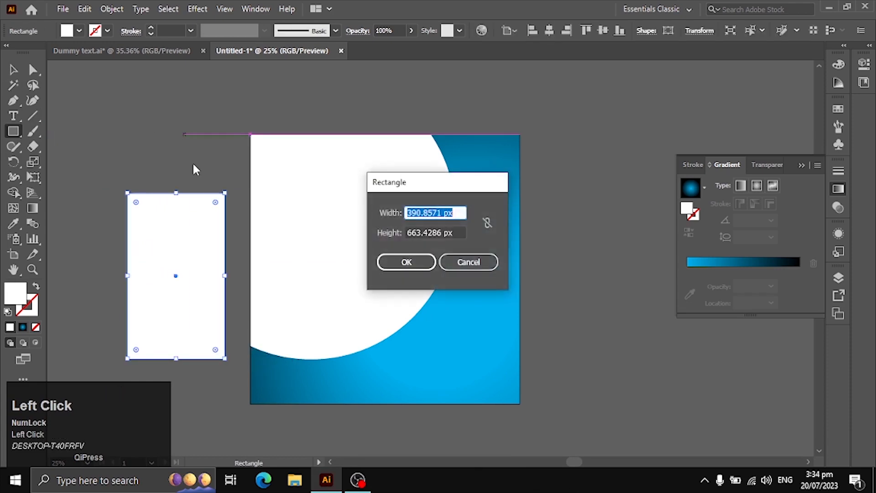
left_click(469, 261)
- Move the sharp-cornered rectangle onto the square's right part and round its upper-left corner to about 82 px and lower-right to about 107 px
key("v")
left_click_drag(166, 257, 434, 245)
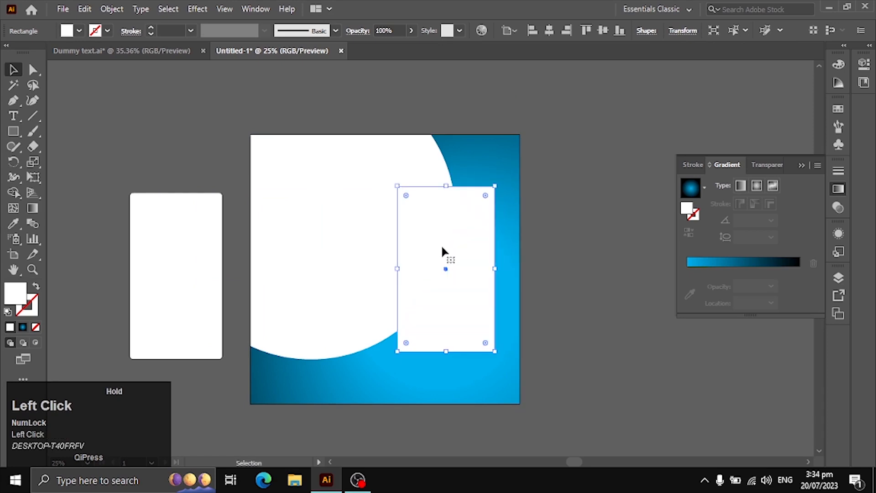
left_click(32, 70)
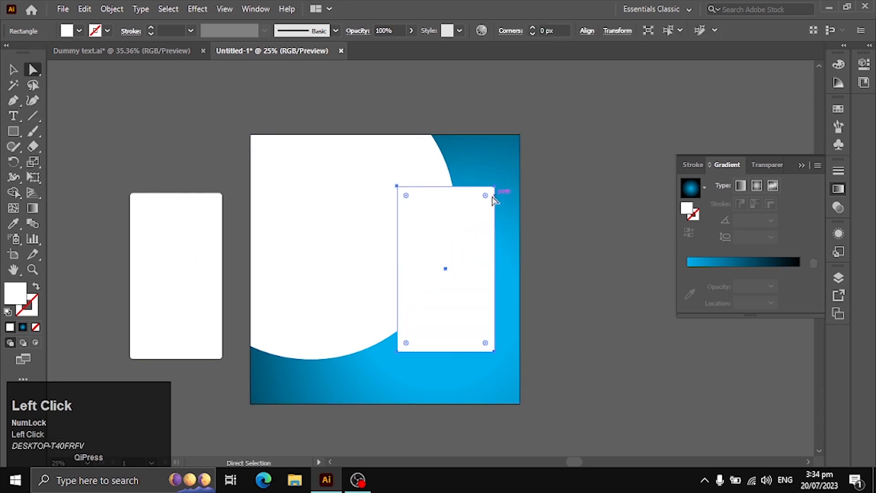
left_click(406, 196)
key("shift")
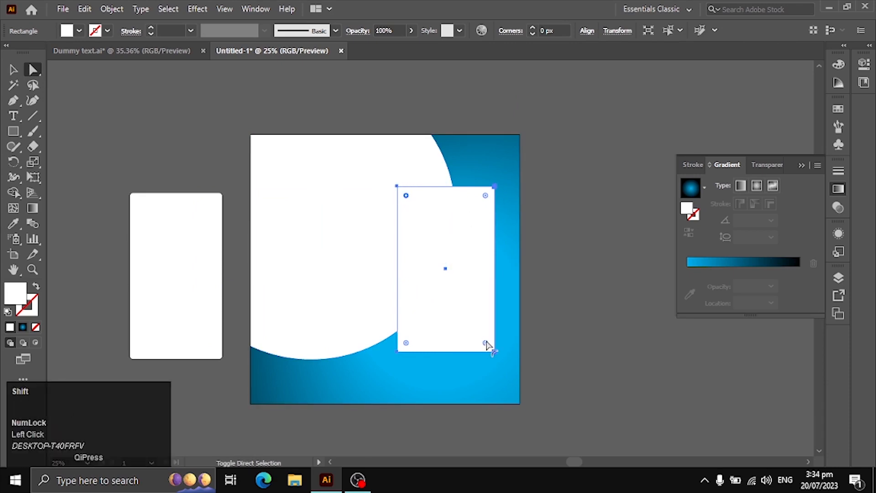
left_click(397, 186)
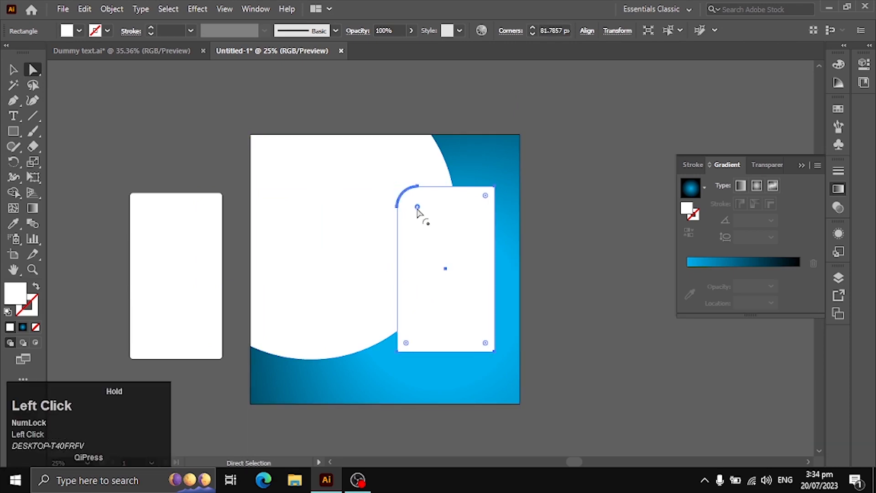
left_click_drag(485, 346, 474, 339)
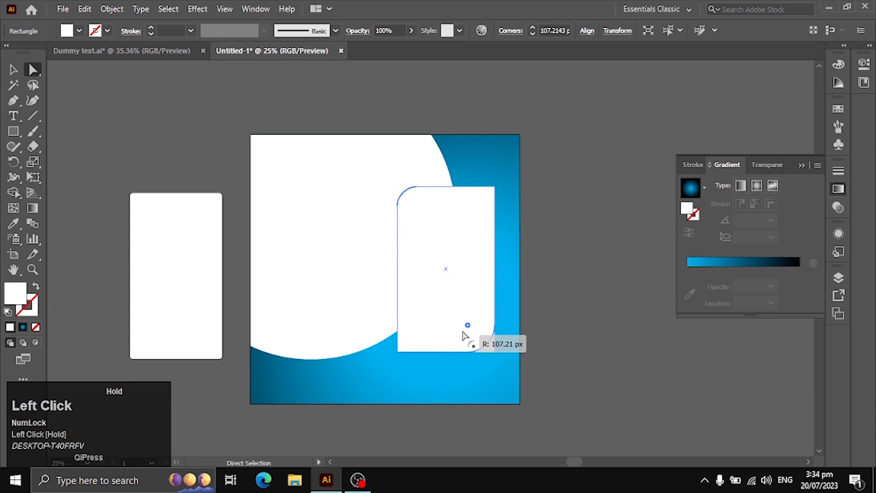
left_click(573, 303)
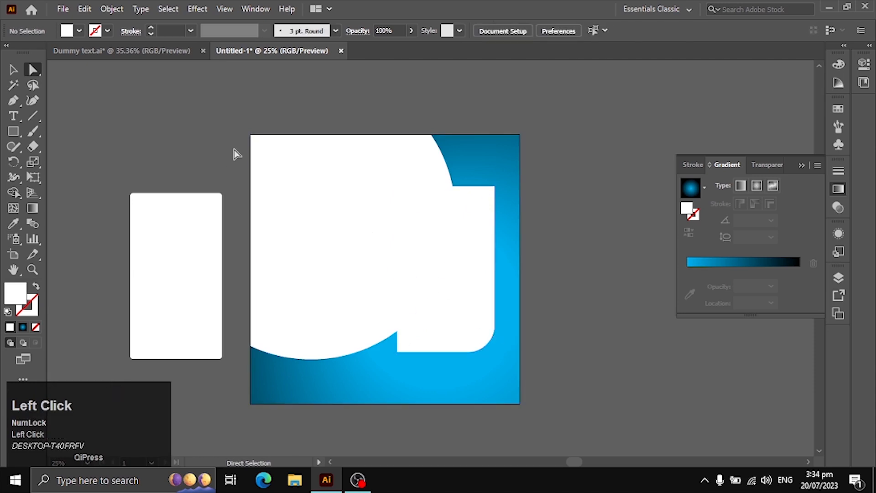
- Duplicate the rectangle with two rounded corners about 33 px to the left and bring the original to the front
left_click(14, 70)
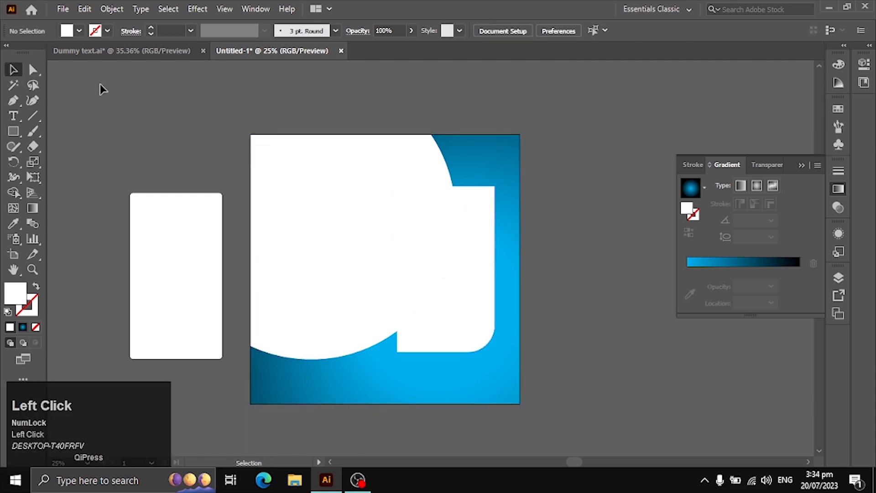
double_click(460, 269)
double_click(550, 200)
double_click(476, 242)
left_click_drag(476, 245, 468, 246)
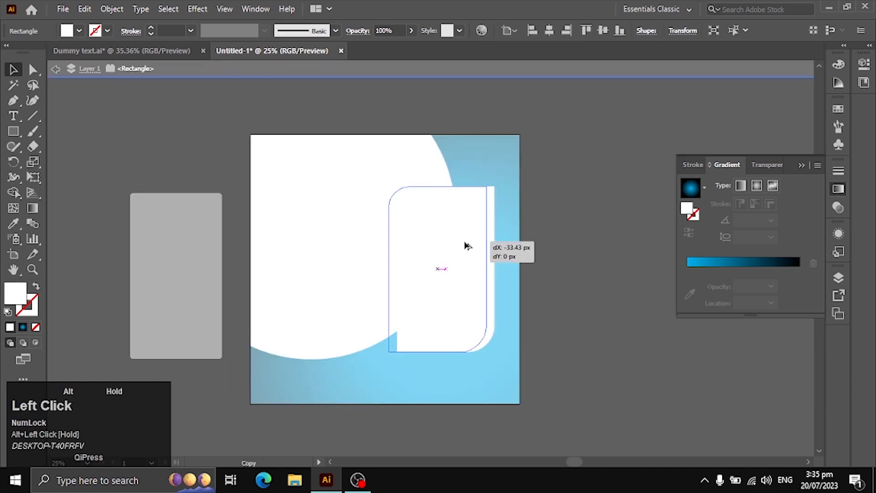
double_click(571, 230)
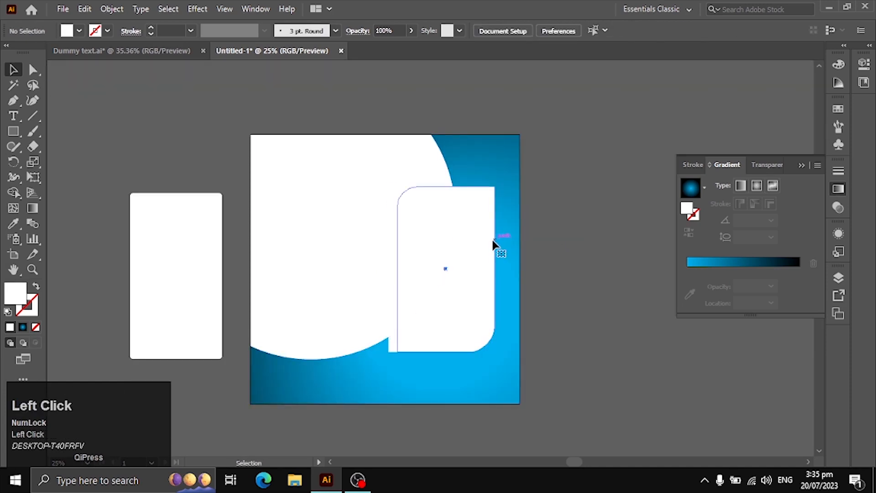
left_click(494, 245)
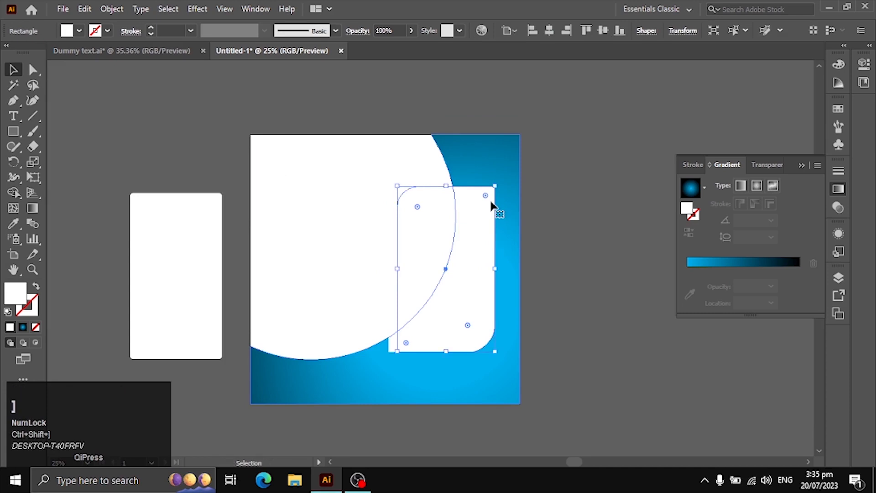
left_click(571, 270)
- Apply the background's blue-to-black radial gradient to the offset rectangle copy with the Eyedropper
left_click(393, 351)
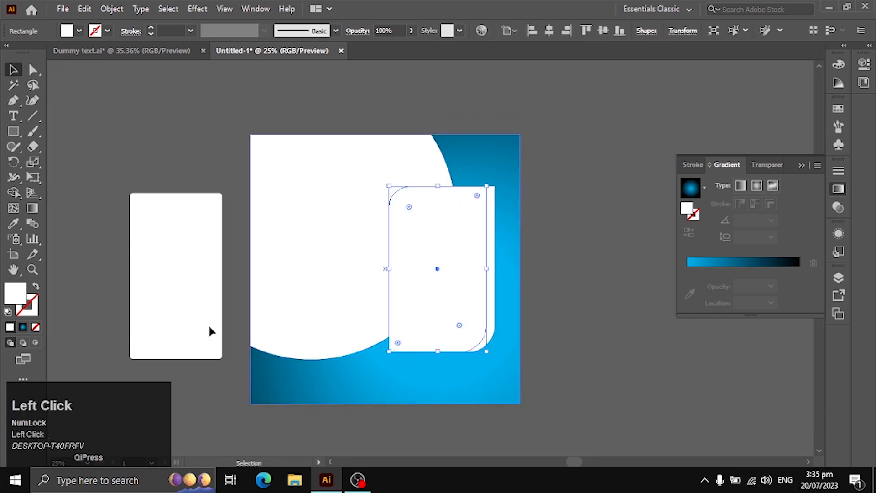
left_click(13, 223)
left_click(485, 158)
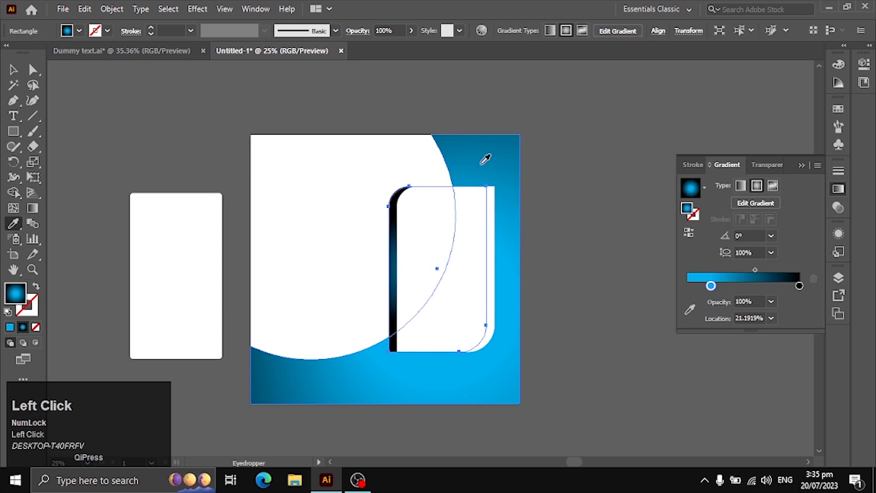
- Change the offset rectangle copy's fill to a horizontal linear blue-to-black gradient with the blue stop at location 0%
left_click(14, 73)
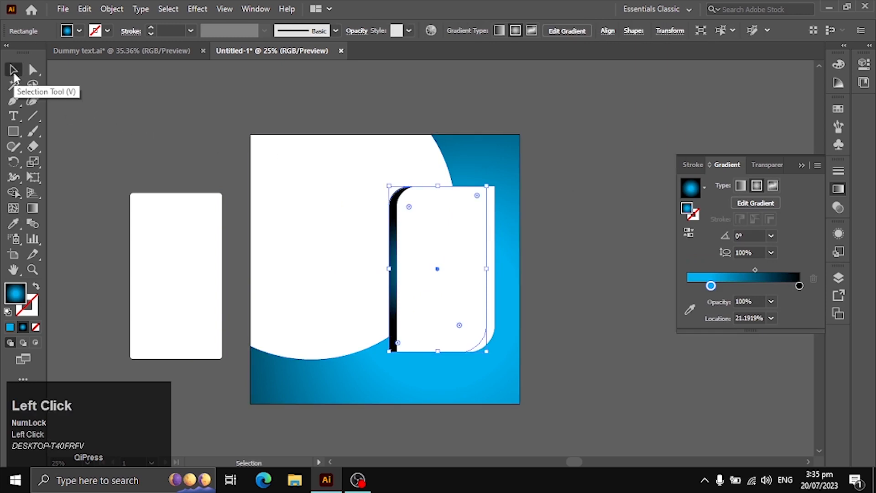
key("g")
left_click_drag(373, 271, 492, 272)
left_click(741, 186)
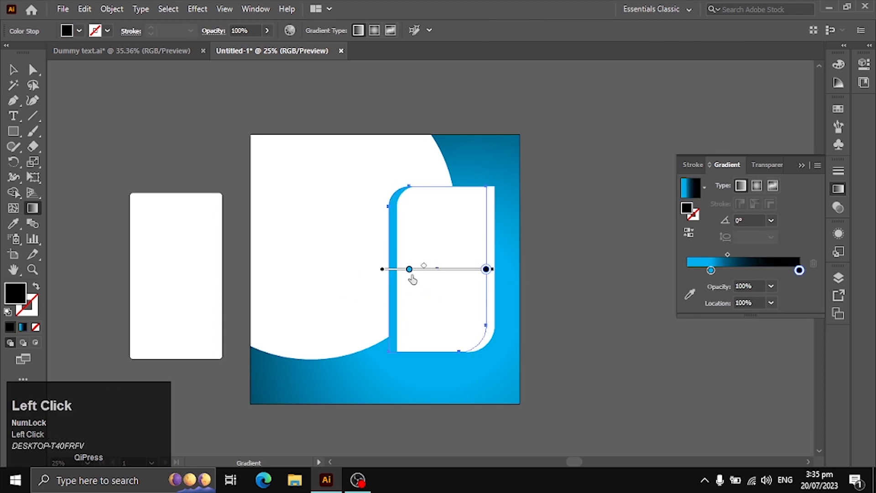
left_click_drag(379, 277, 383, 251)
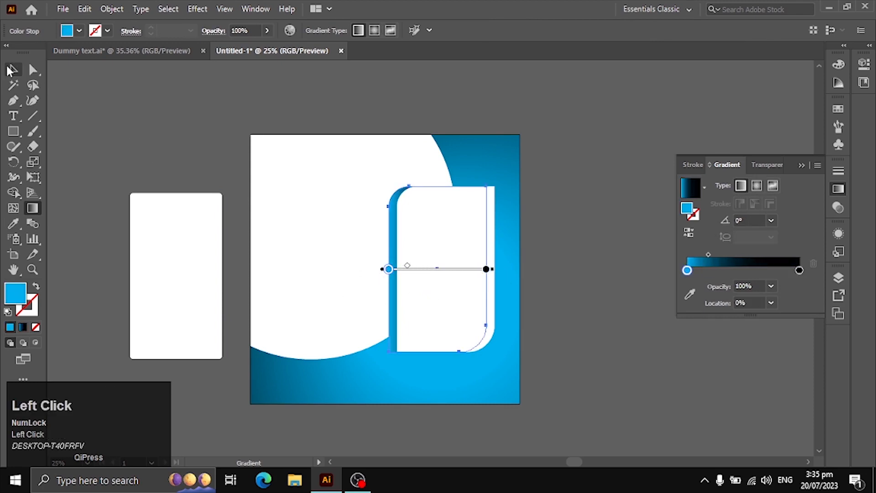
left_click(11, 70)
left_click(94, 113)
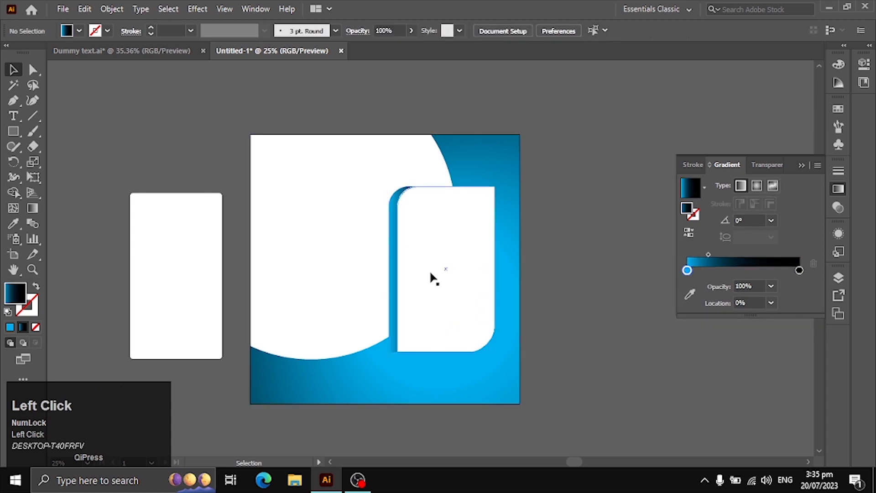
left_click(394, 286)
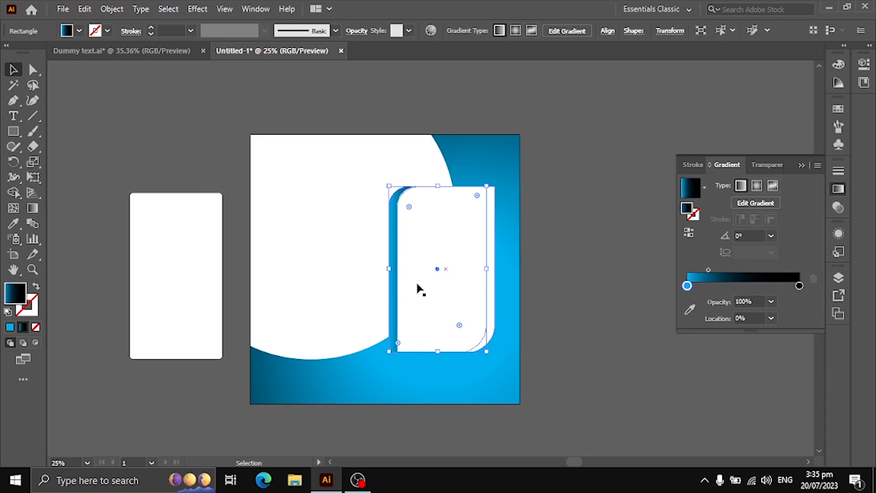
left_click(570, 254)
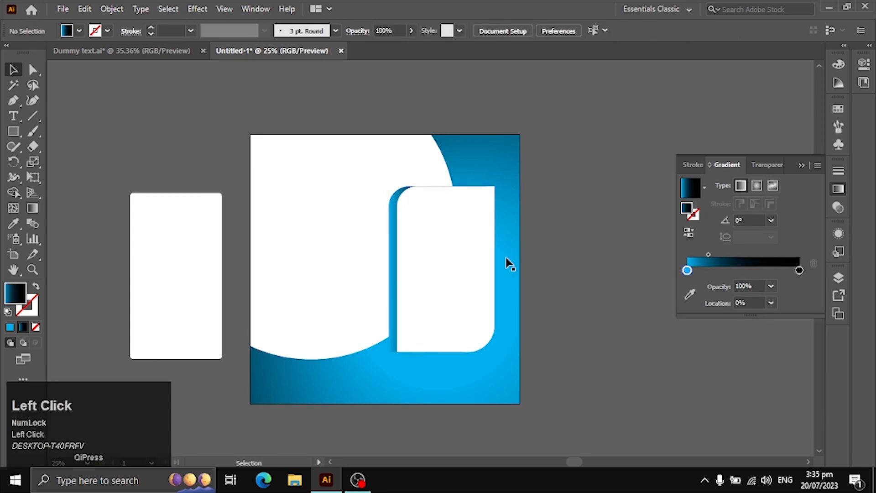
- Duplicate the white front rectangle with two rounded corners slightly to the right and select the copy
left_click(479, 286)
left_click_drag(477, 286, 482, 286)
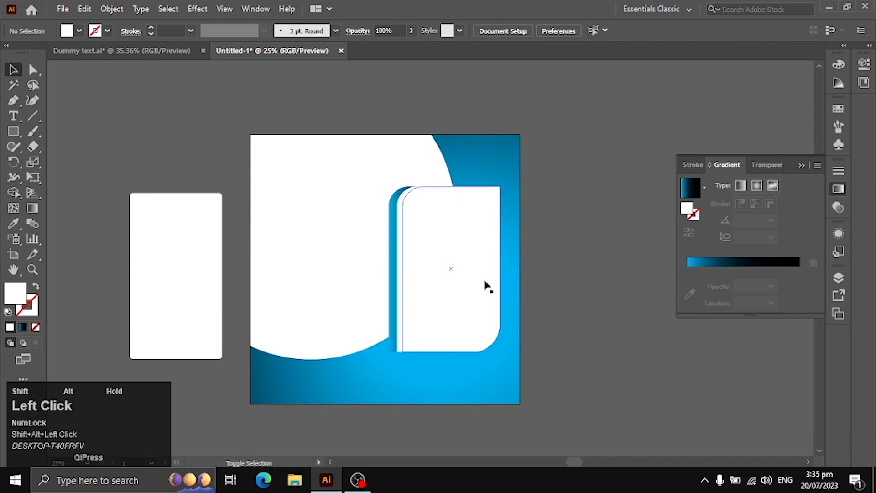
left_click(416, 285)
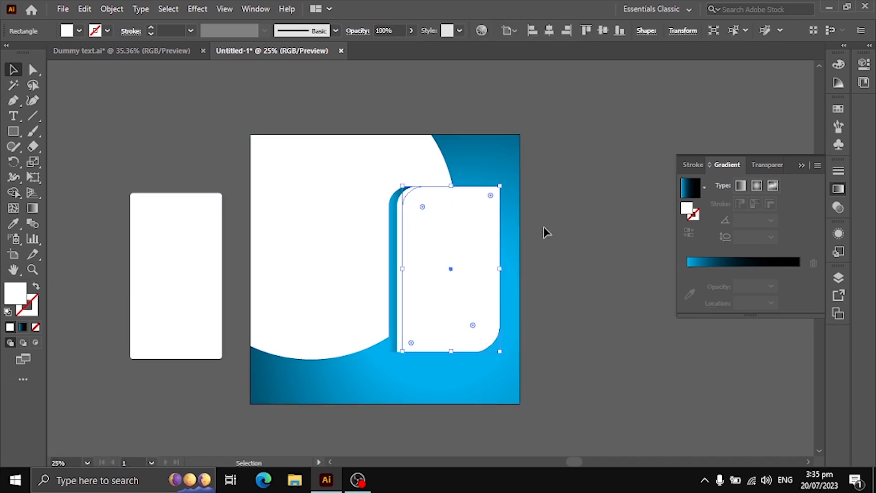
- Bring the businessman photo man.png from Dummy text.ai into the Untitled-1 design and place it beside the artboard's right edge
left_click(109, 53)
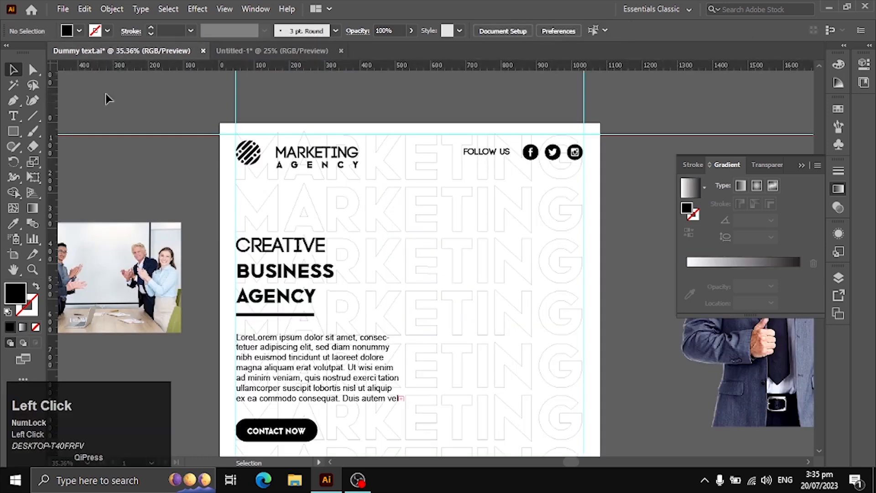
left_click_drag(732, 390, 329, 84)
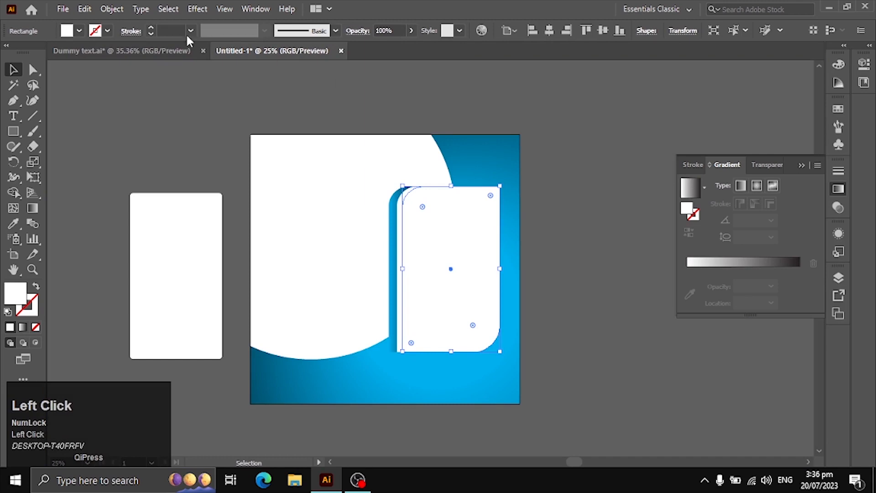
left_click(122, 50)
left_click_drag(719, 364, 465, 337)
left_click_drag(452, 165, 450, 211)
left_click_drag(473, 289, 523, 282)
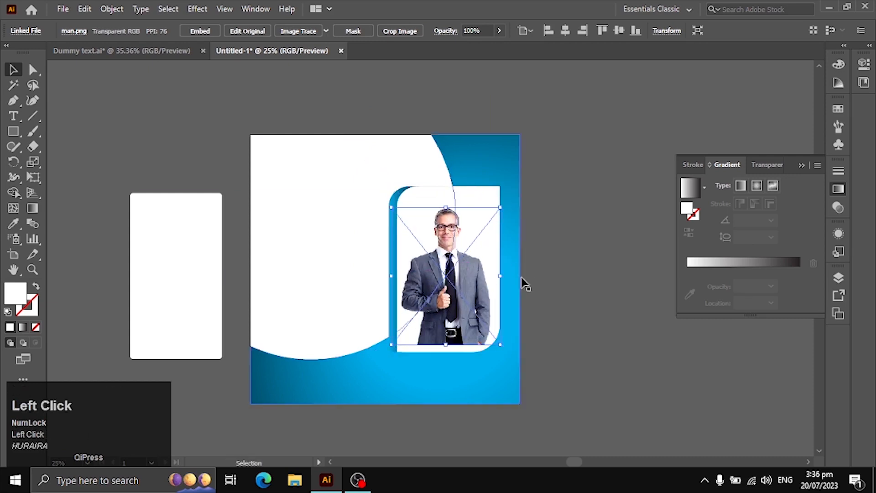
left_click(524, 284)
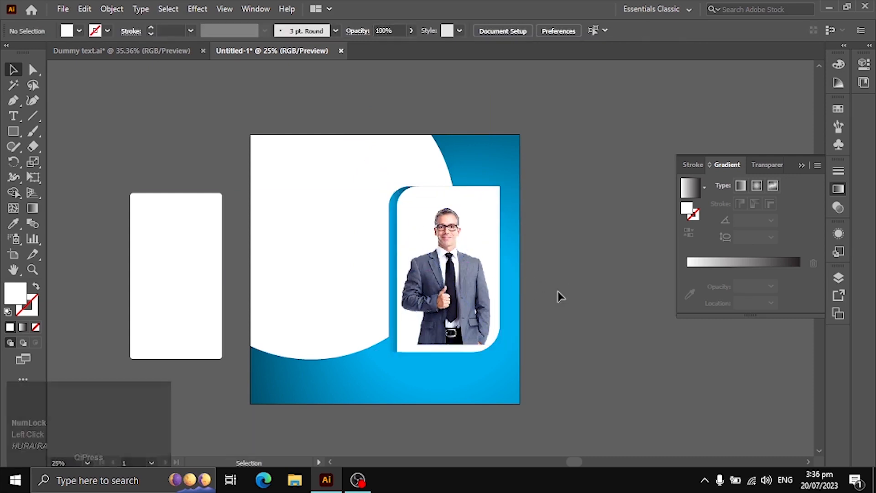
left_click_drag(487, 303, 607, 278)
- Switch to Google Chrome, search for "man reading book" and look through the image results
left_click(326, 480)
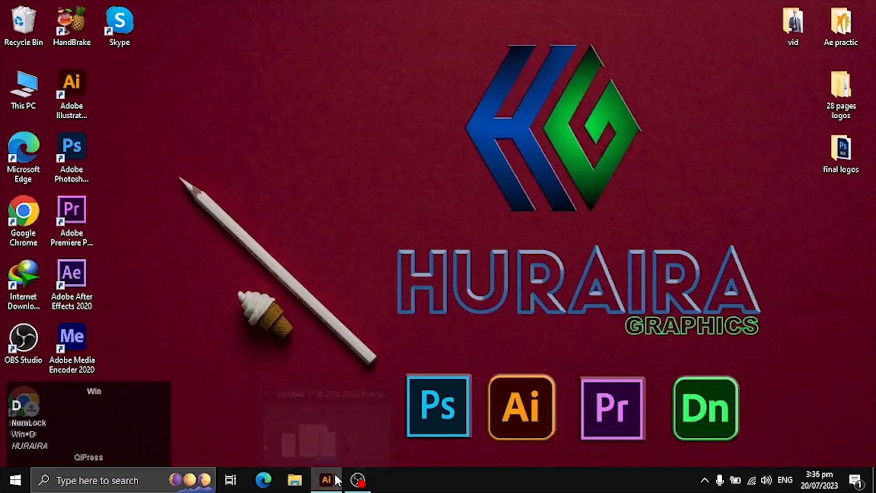
double_click(25, 218)
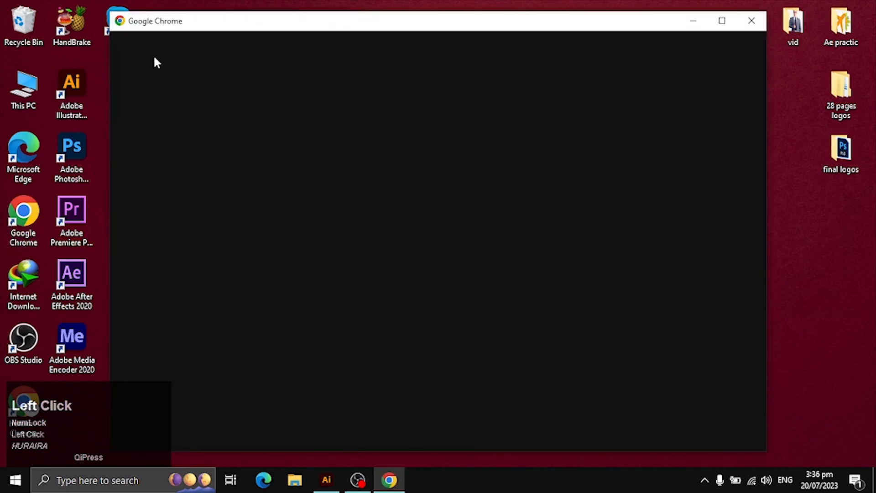
left_click(326, 273)
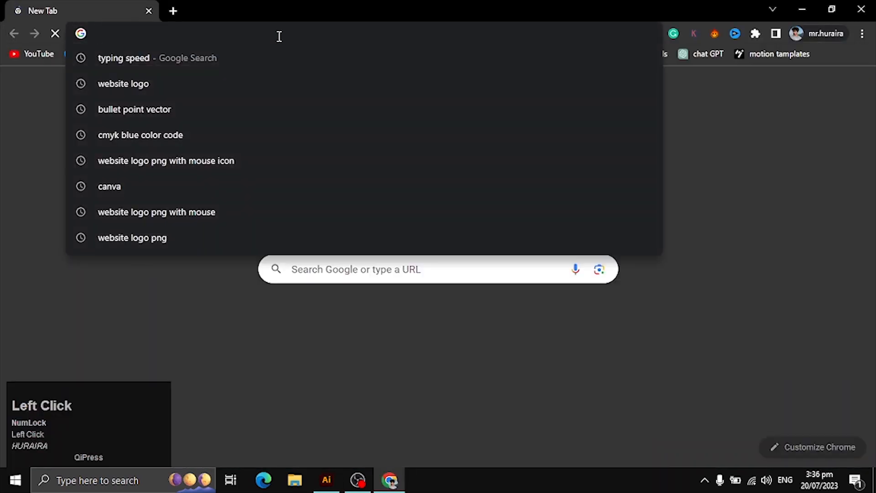
type("man")
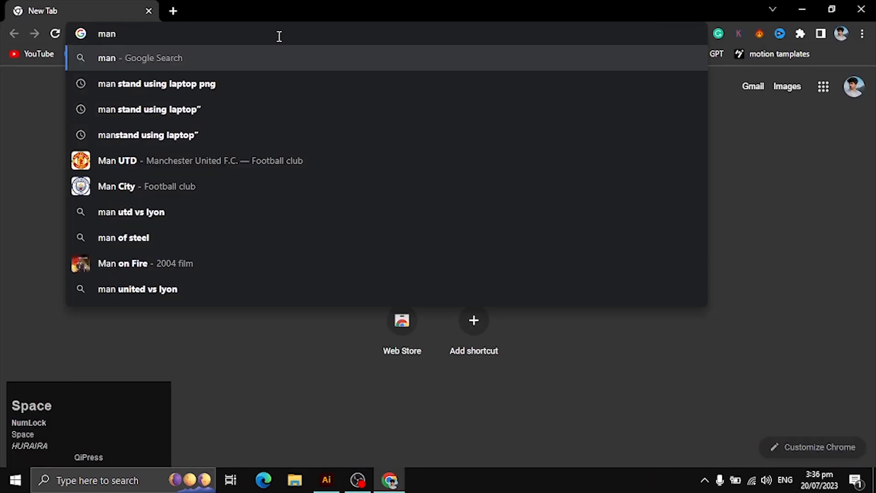
type(" reading")
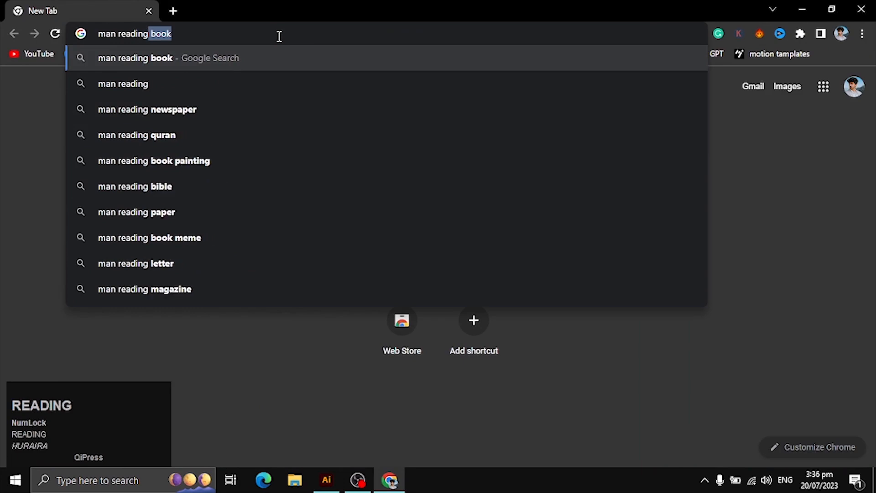
key("Return")
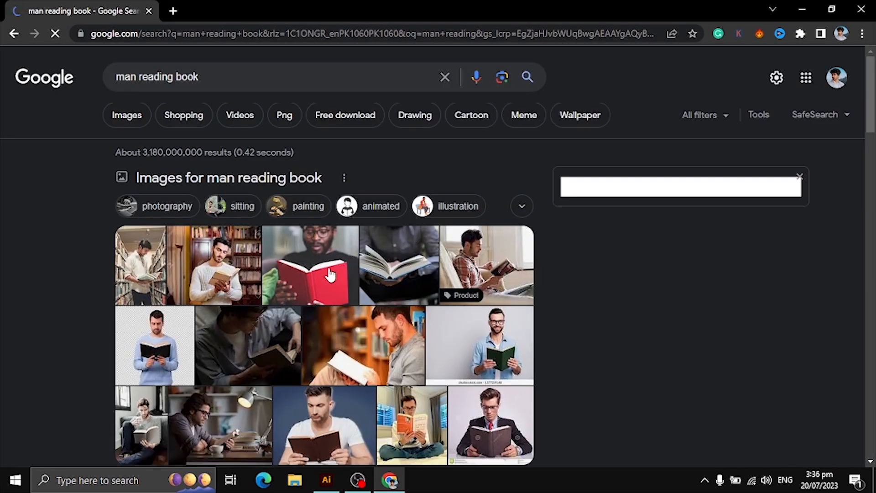
scroll(404, 364, "down", 5)
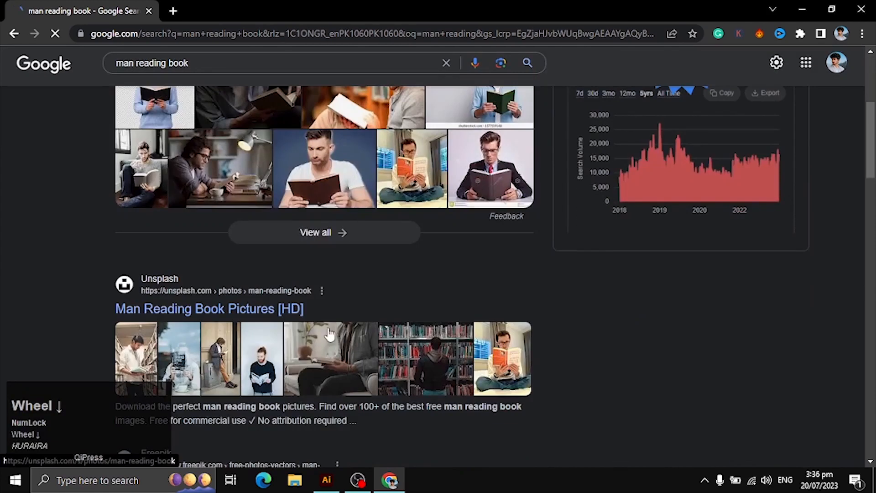
scroll(292, 289, "up", 5)
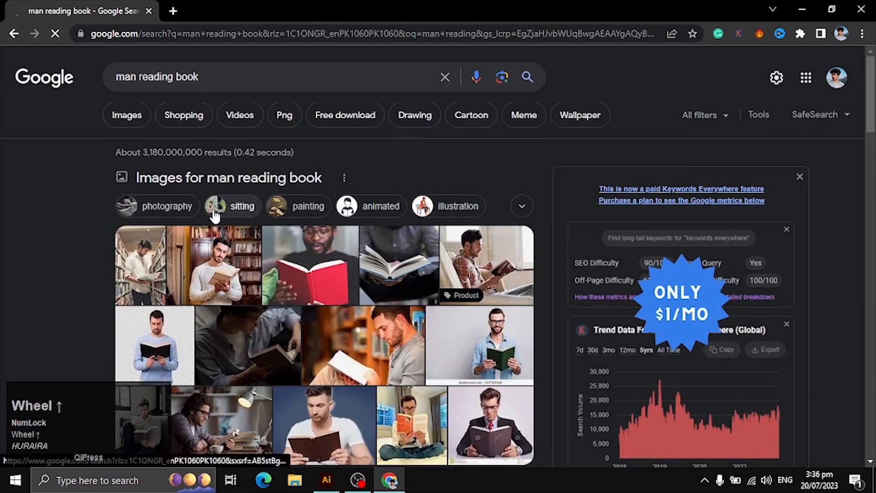
- Replace the Google search with "man using laptop"
left_click_drag(204, 75, 152, 72)
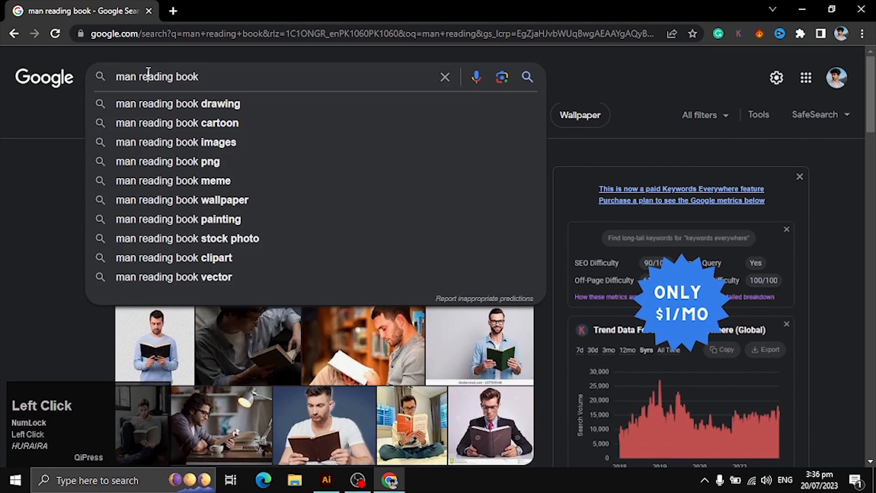
key("ctrl+a")
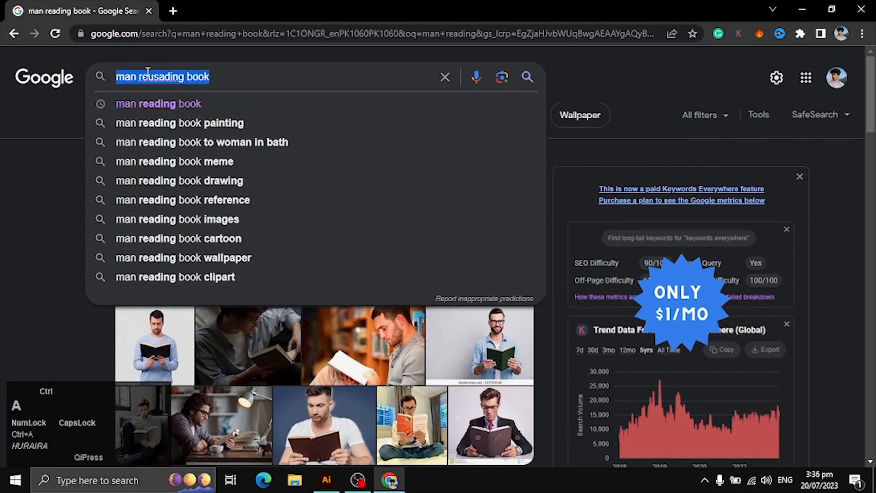
type("man using")
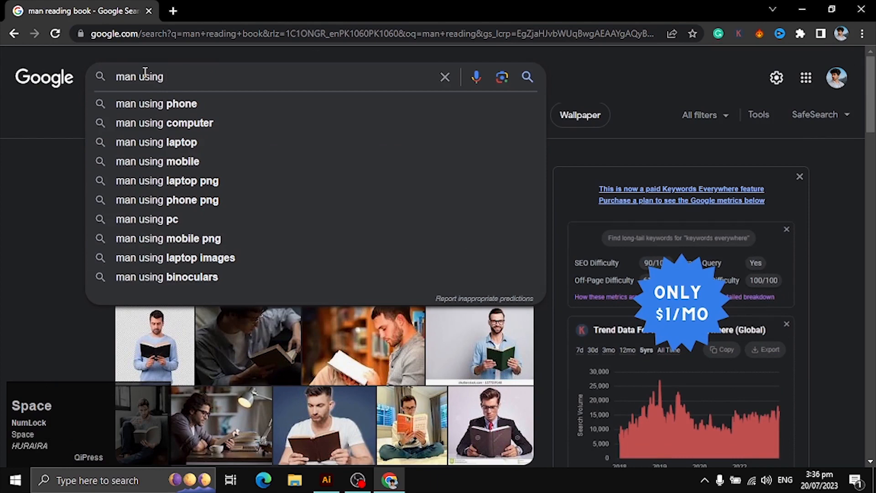
key("Down")
key("Down")
key("Down")
key("Up")
key("Down")
key("Return")
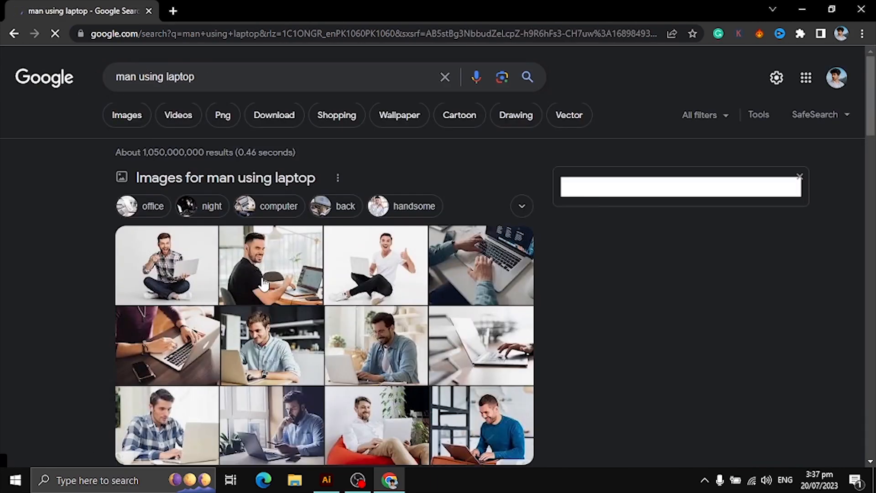
- Open the preview of the Freepik photo showing a man in a blue sweater working on a laptop
left_click(354, 427)
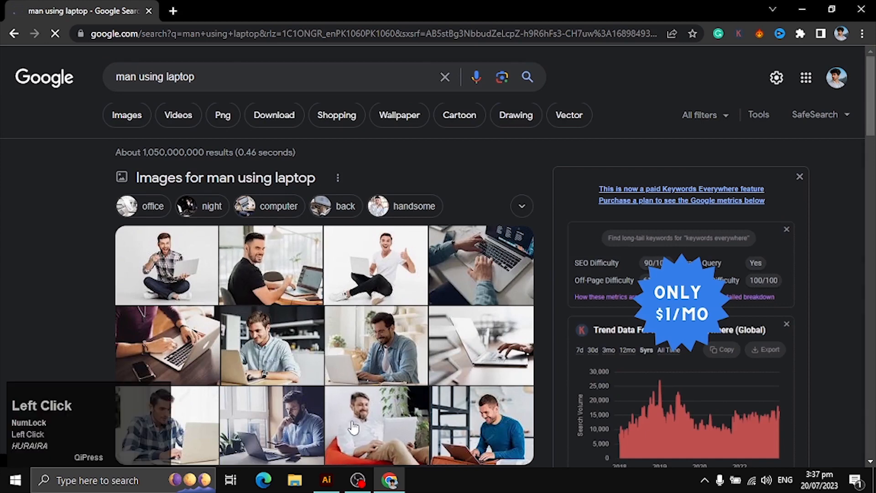
left_click(452, 388)
scroll(713, 274, "down", 1)
scroll(713, 274, "down", 5)
scroll(713, 274, "up", 5)
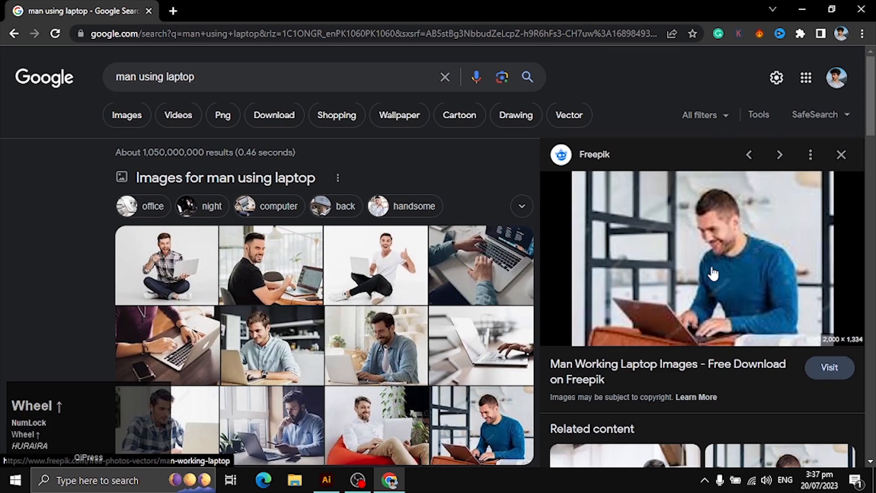
- Try to copy the previewed Freepik photo and paste it into the Illustrator design
right_click(763, 289)
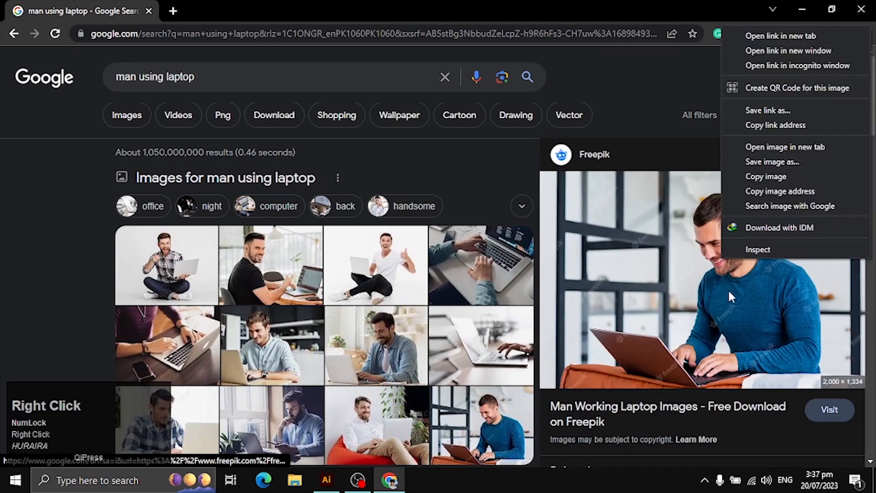
left_click(770, 192)
key("alt+Tab")
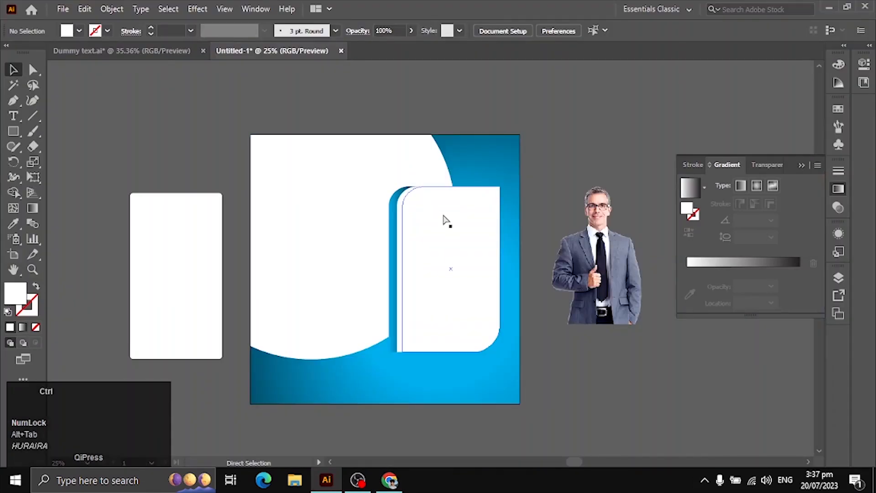
key("ctrl+v")
left_click(531, 288)
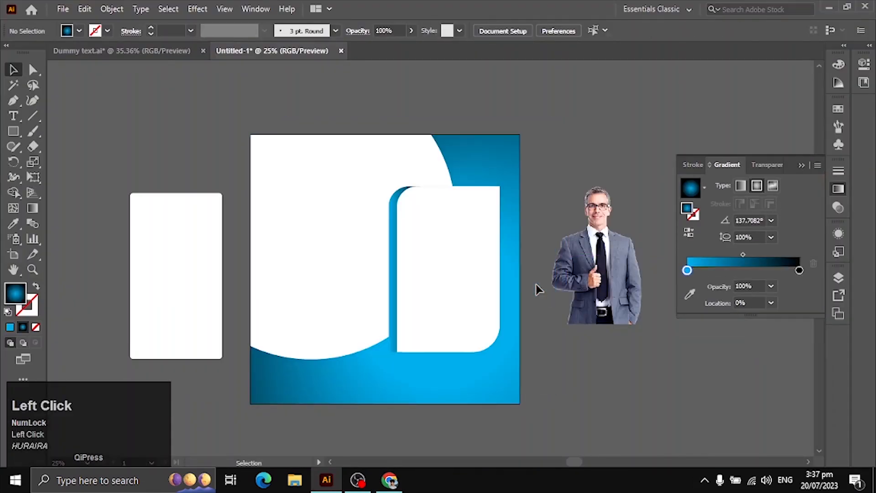
- Return to Google Chrome and try again to copy the previewed photo of the man in the blue sweater
key("alt+Tab")
right_click(637, 285)
left_click(730, 240)
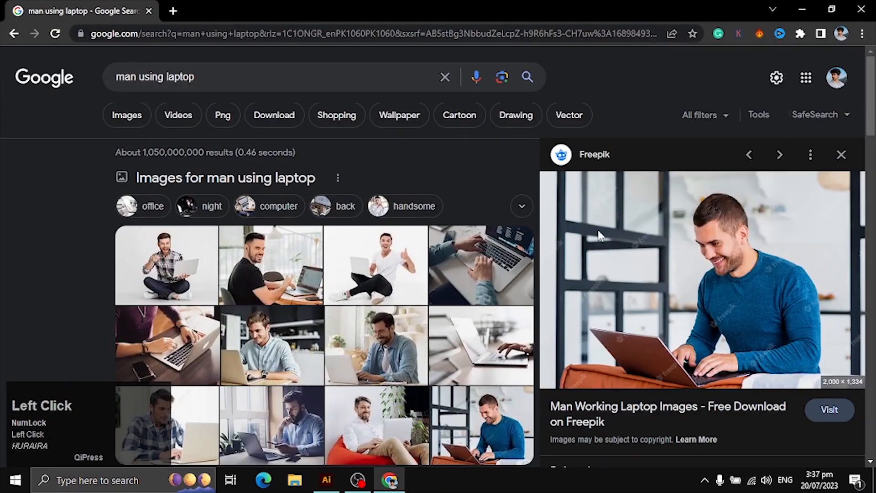
left_click(301, 10)
right_click(673, 192)
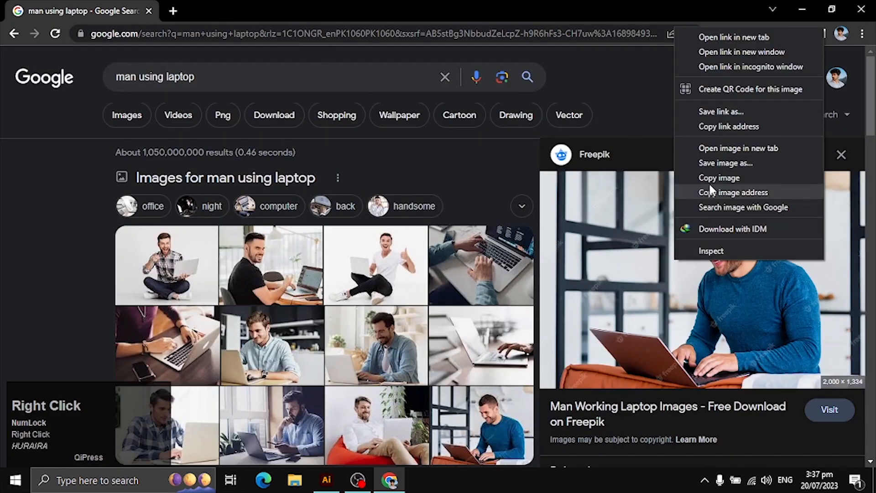
left_click(712, 190)
- Browse the related laptop photos and open the ISVOUGA image of a smiling man in a checked shirt
scroll(869, 137, "down", 4)
left_click_drag(871, 161, 871, 256)
scroll(688, 303, "down", 5)
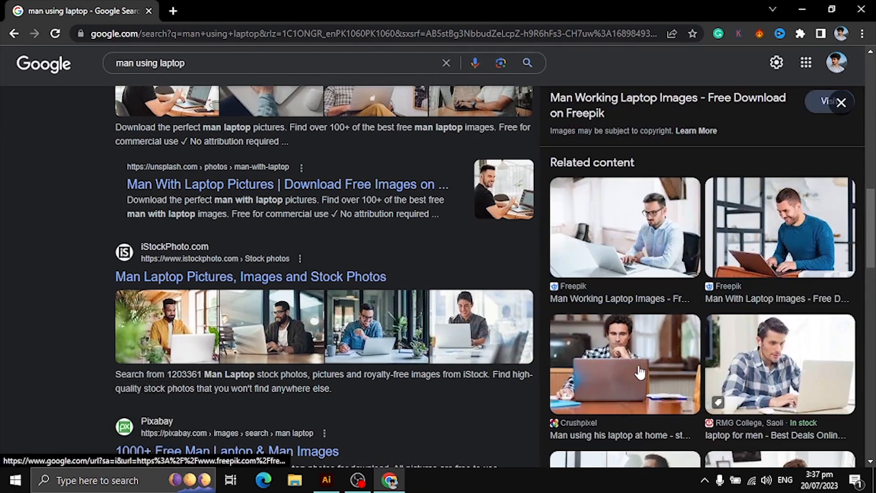
scroll(787, 365, "down", 5)
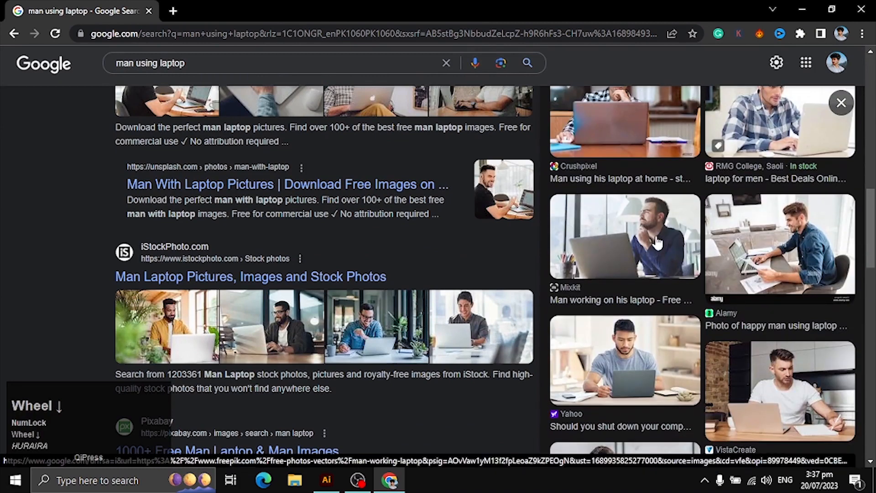
left_click(649, 253)
scroll(667, 197, "down", 5)
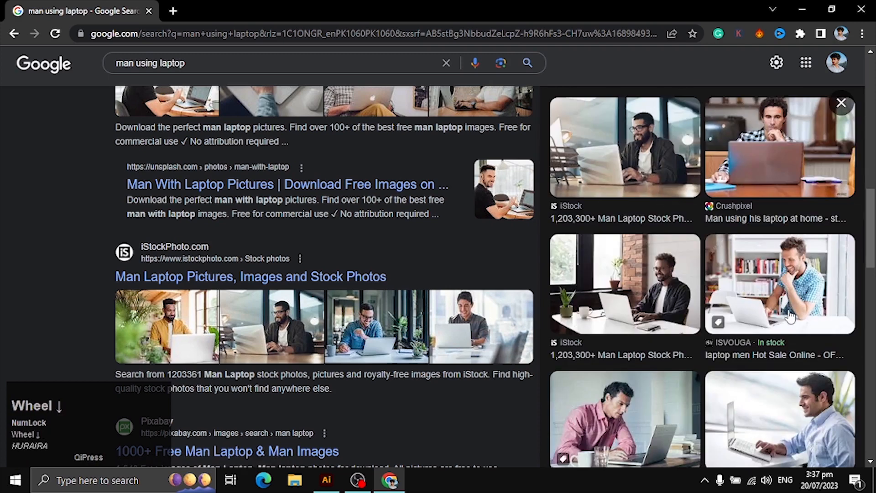
left_click(796, 292)
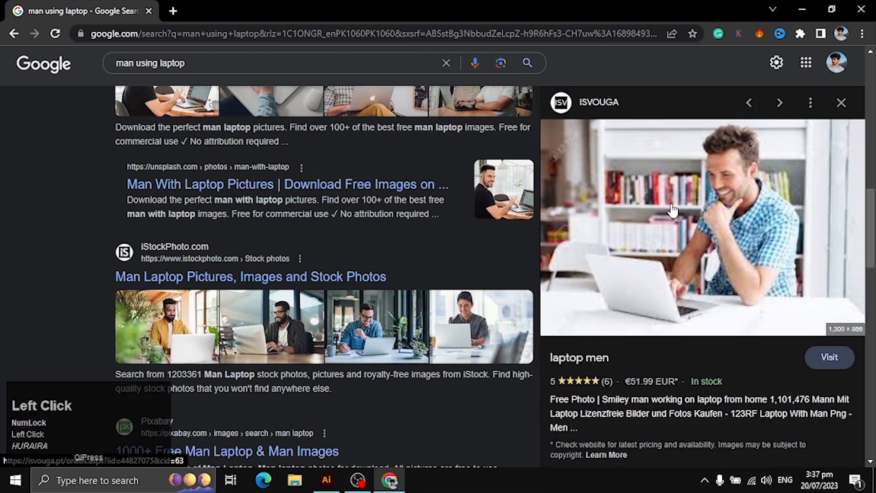
- Look over the related laptop photos, close the ISVOUGA preview and return to the main image results
scroll(707, 237, "down", 5)
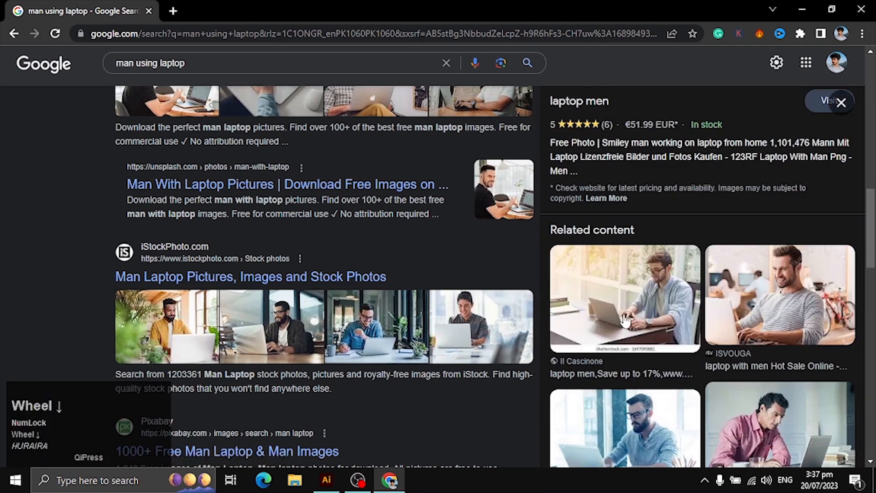
scroll(670, 305, "up", 1)
scroll(670, 305, "up", 5)
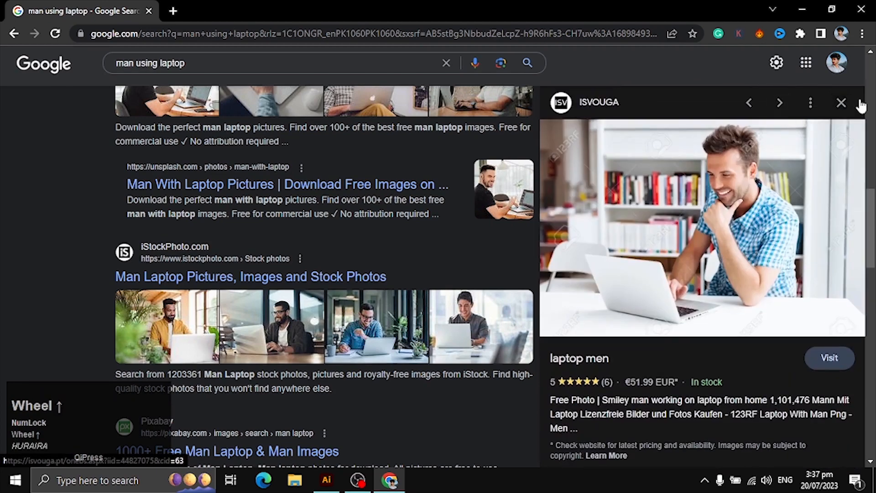
left_click(840, 102)
left_click(374, 343)
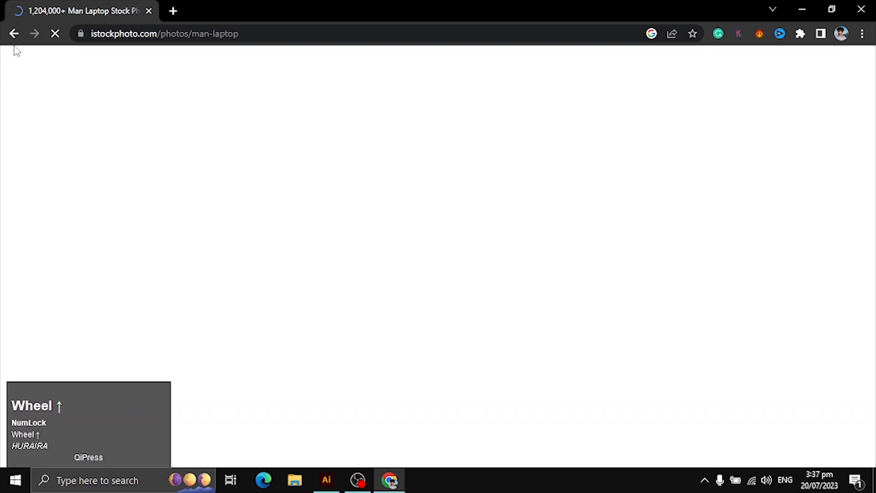
left_click(15, 33)
scroll(92, 103, "up", 5)
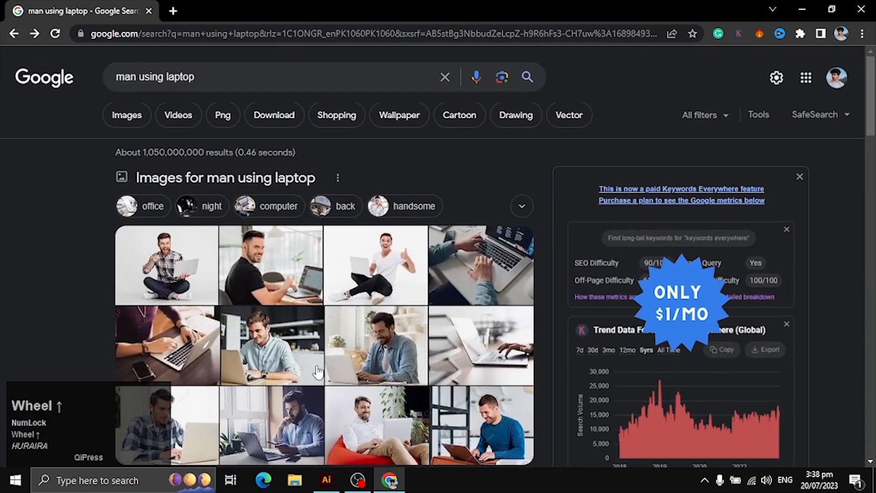
- Copy the Adobe Stock photo of the man in a denim shirt and paste it into the Illustrator design
left_click(374, 274)
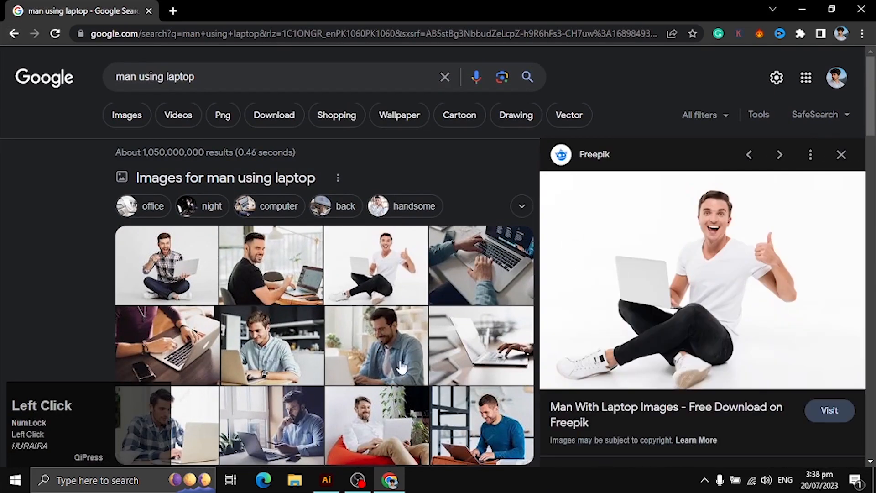
left_click(401, 367)
right_click(719, 252)
left_click(751, 172)
key("alt+Tab")
key("ctrl+v")
- Try out the pasted denim-shirt photo over the panel, then delete it from the design
left_click_drag(467, 264, 467, 236)
left_click_drag(431, 276, 431, 352)
left_click_drag(459, 282, 474, 283)
left_click(657, 379)
left_click_drag(516, 306, 534, 337)
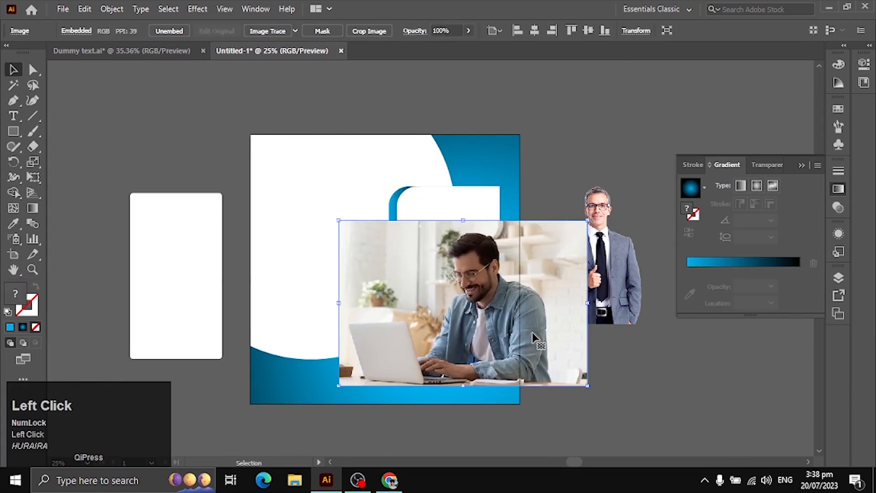
key("Delete")
- Return to Google Chrome and open the Freepik page behind the photo of the man in the blue sweater
key("alt+Tab")
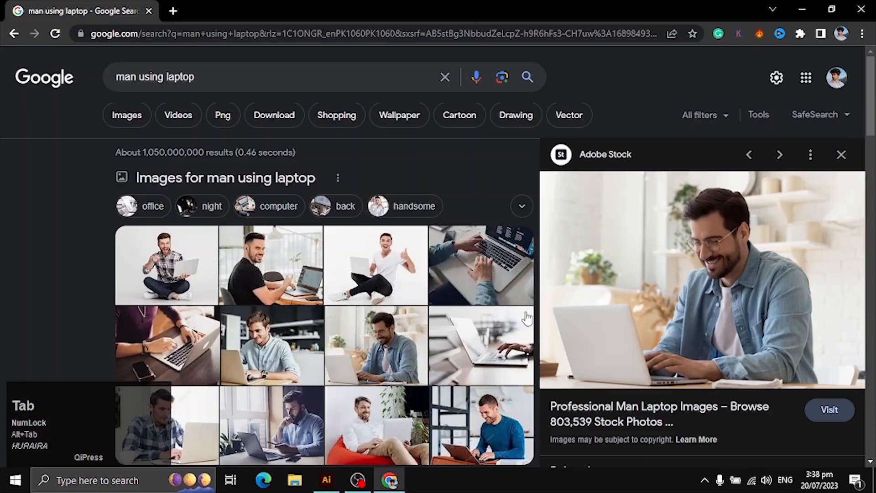
scroll(440, 344, "down", 5)
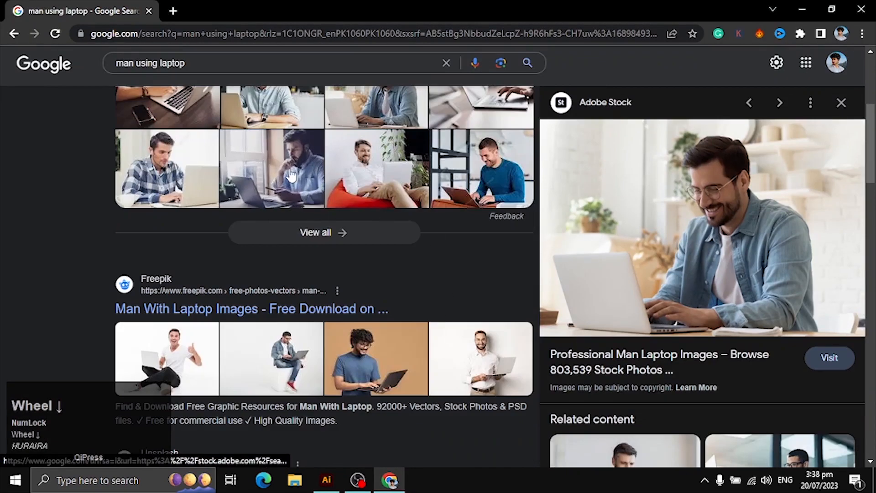
left_click(481, 174)
mouse_move(871, 177)
left_mouse_down()
mouse_move(870, 273)
mouse_move(870, 179)
left_mouse_up()
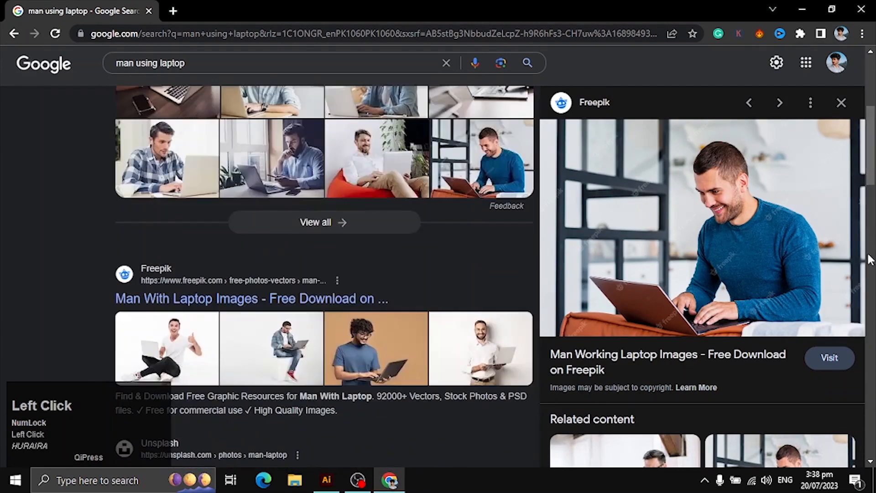
left_click(825, 361)
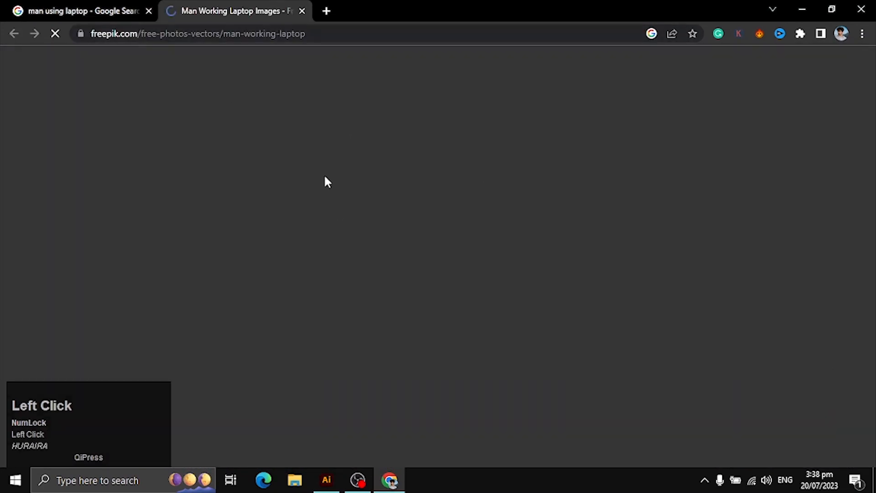
- Browse the Freepik results for "man working laptop" to find a photo suitable for the panel
scroll(473, 264, "down", 3)
scroll(477, 261, "down", 8)
scroll(477, 261, "up", 4)
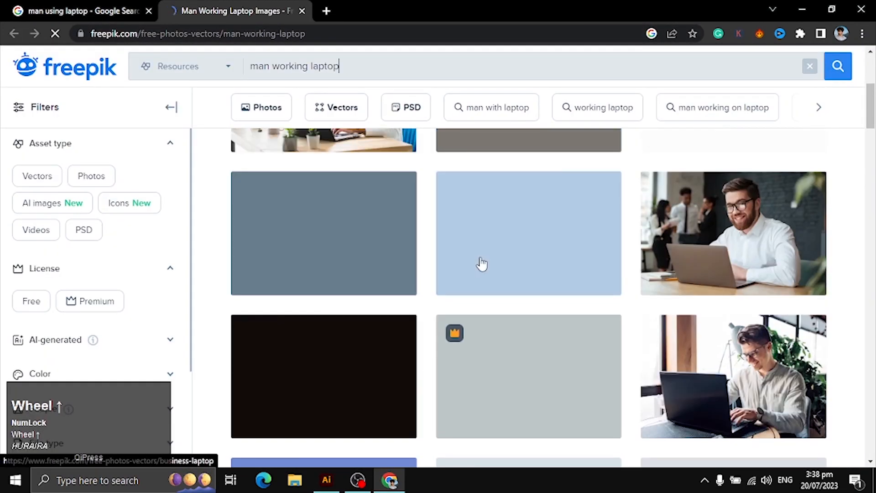
scroll(478, 261, "down", 4)
scroll(477, 261, "up", 4)
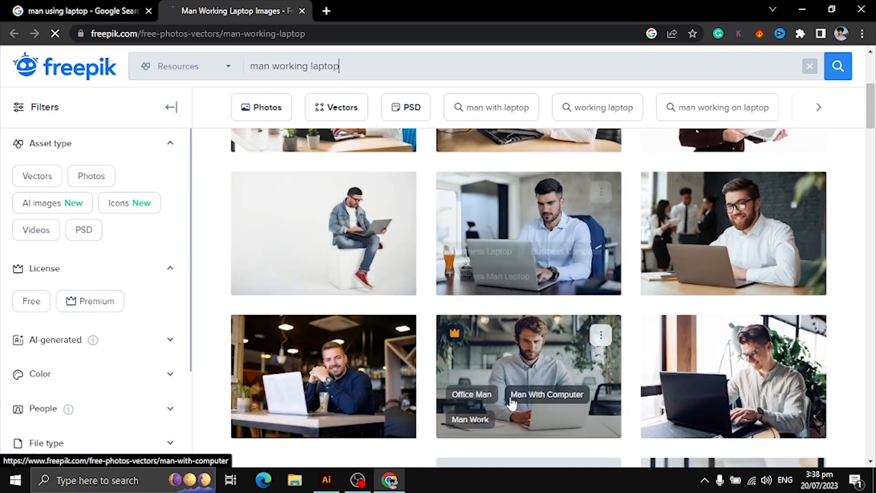
left_click_drag(874, 124, 874, 262)
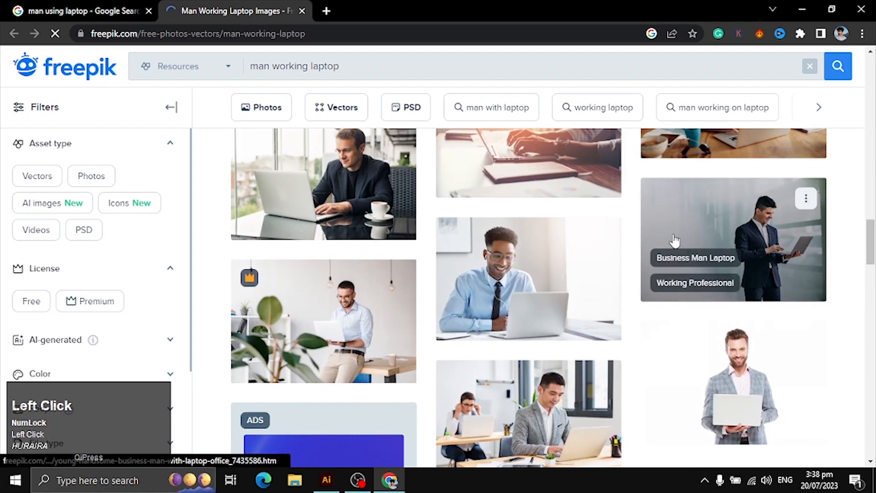
scroll(871, 241, "down", 2)
mouse_move(871, 241)
left_mouse_down()
mouse_move(874, 361)
mouse_move(873, 237)
left_mouse_up()
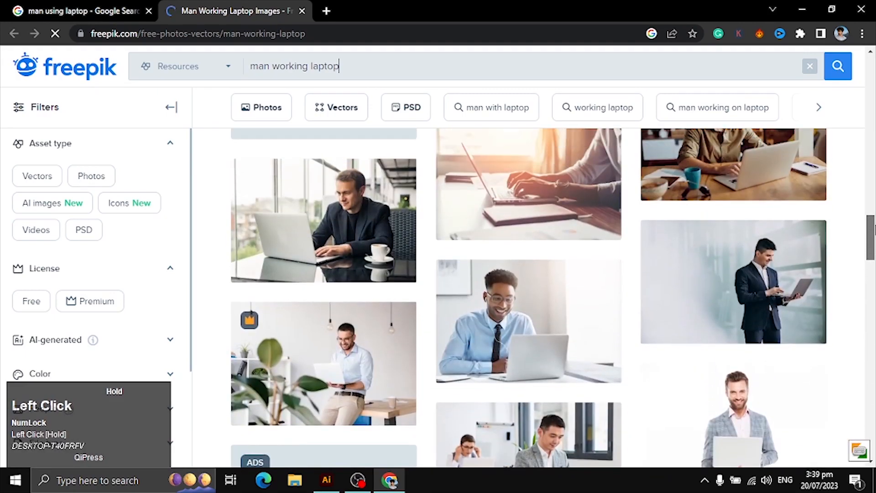
- Open the photo of the dark-suited businessman holding a laptop, copy it and paste it into the Illustrator design
left_click(732, 265)
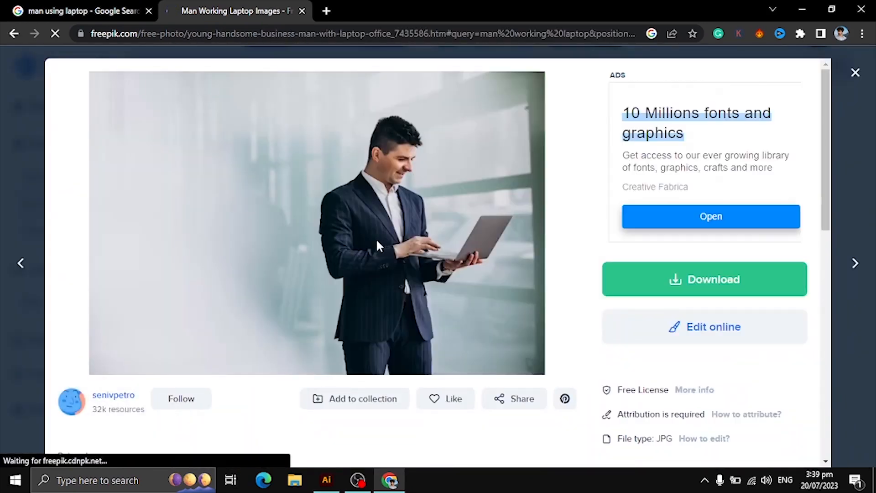
right_click(375, 239)
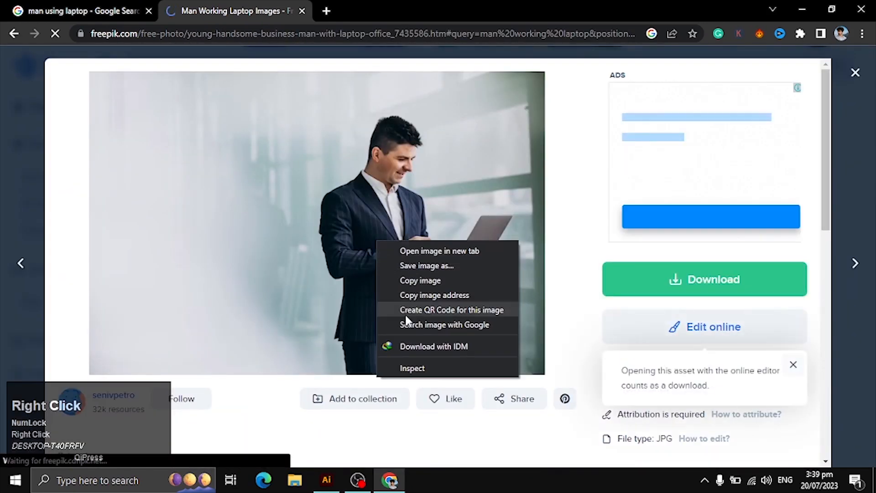
left_click(415, 286)
right_click(352, 220)
left_click(396, 258)
key("alt+Tab")
key("ctrl+v")
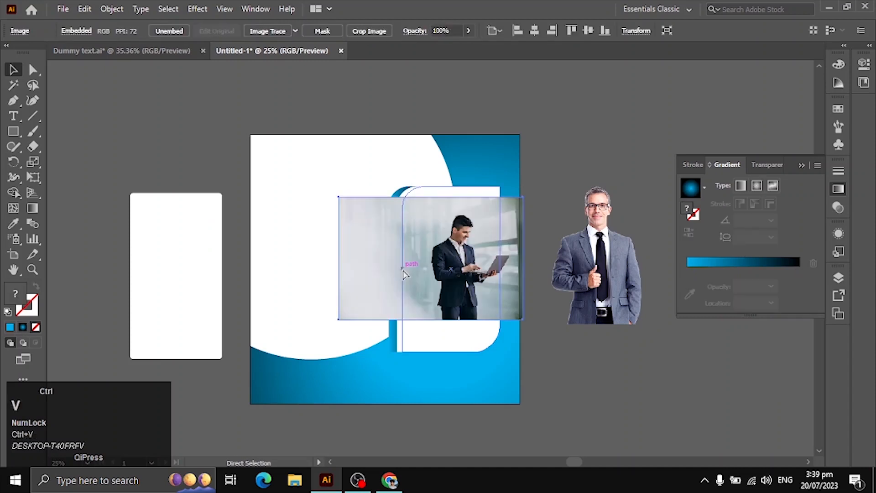
- Proportionally enlarge the businessman photo and position it so the man sits over the rounded panel
left_click_drag(466, 289, 451, 318)
left_click_drag(456, 262, 457, 215)
double_click(457, 215)
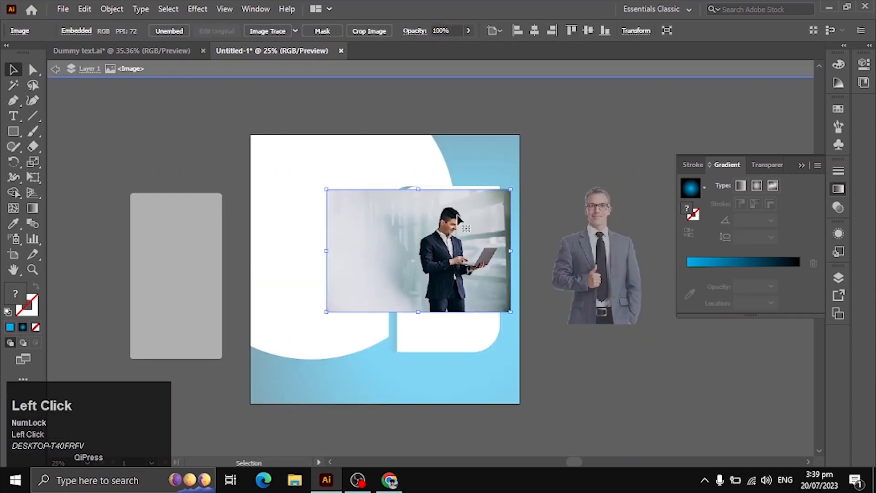
double_click(592, 151)
left_click_drag(424, 314, 414, 349)
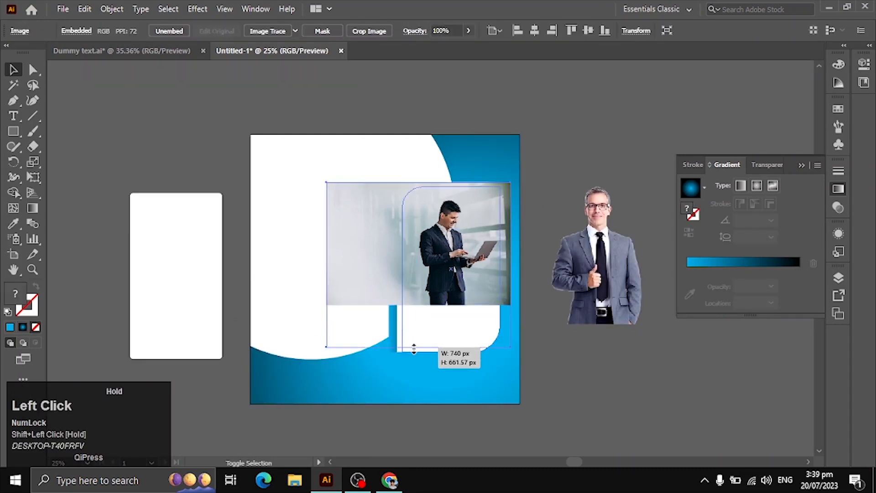
left_click_drag(413, 353, 417, 351)
left_click(595, 134)
left_click_drag(461, 224, 460, 235)
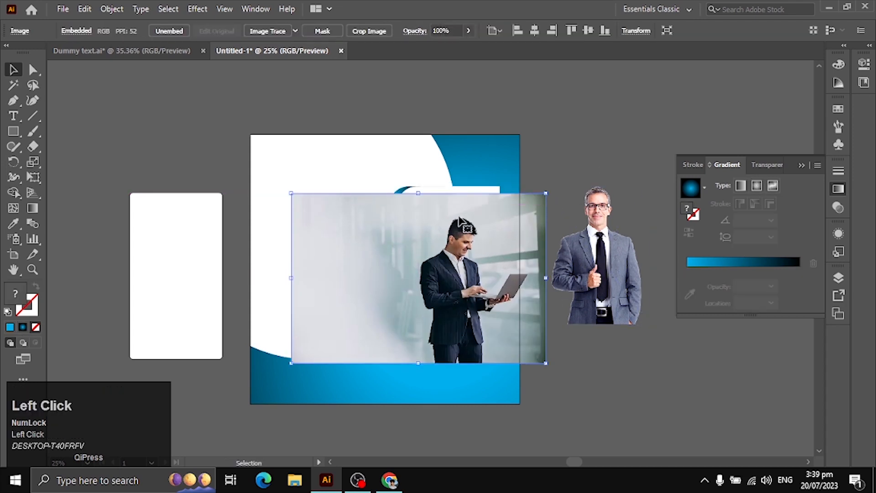
- Bring the white rounded panel to the front and use it as a clipping mask for the businessman photo
left_click(476, 195, "ctrl")
key("ctrl+shift+bracketright")
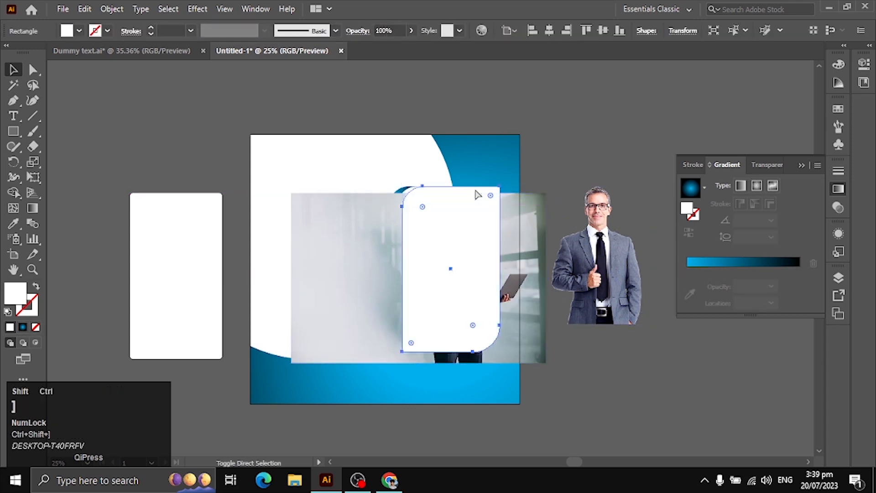
left_click(540, 272, "shift")
right_click(484, 273)
left_click(516, 173)
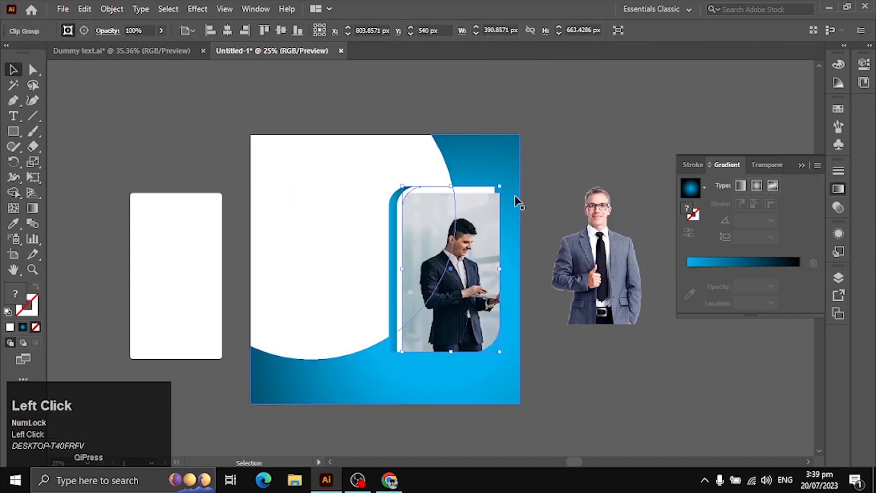
- Try to enlarge the photo inside its clip group and shift it left, then undo the changes
double_click(471, 241)
left_click_drag(422, 195, 422, 187)
double_click(461, 257)
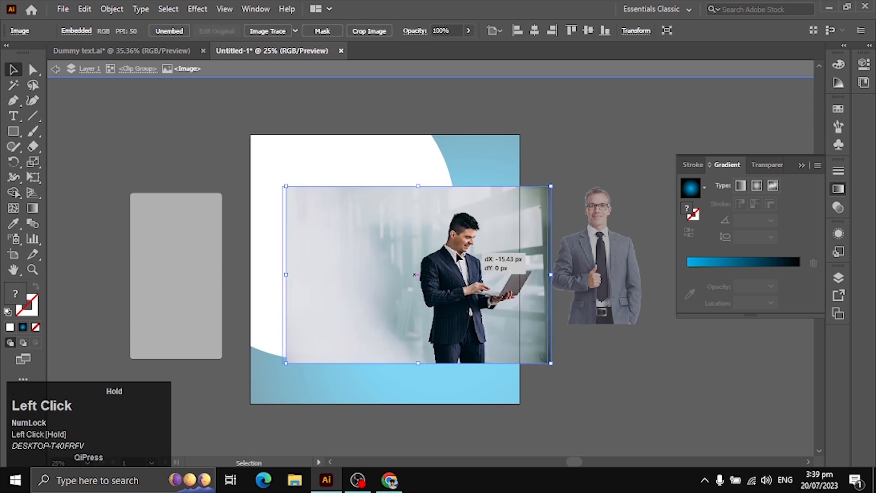
left_click_drag(474, 246, 470, 247)
left_click(564, 134)
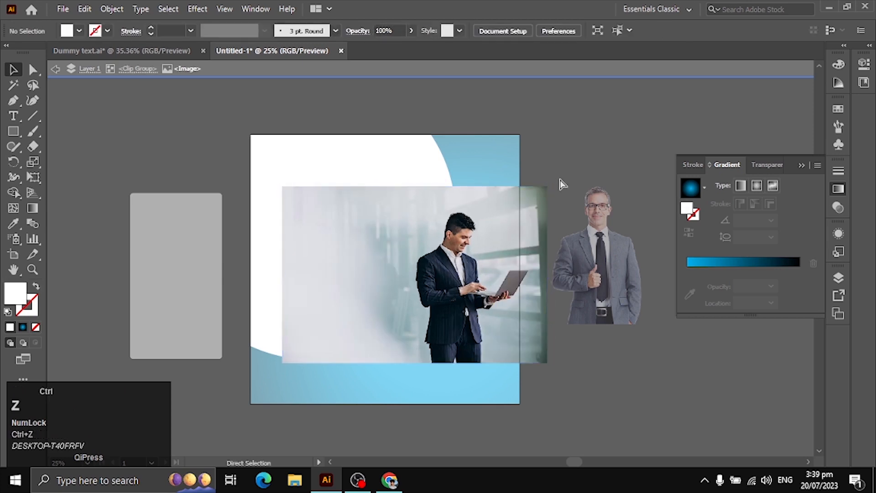
key("ctrl+z")
key("ctrl+z")
double_click(550, 148)
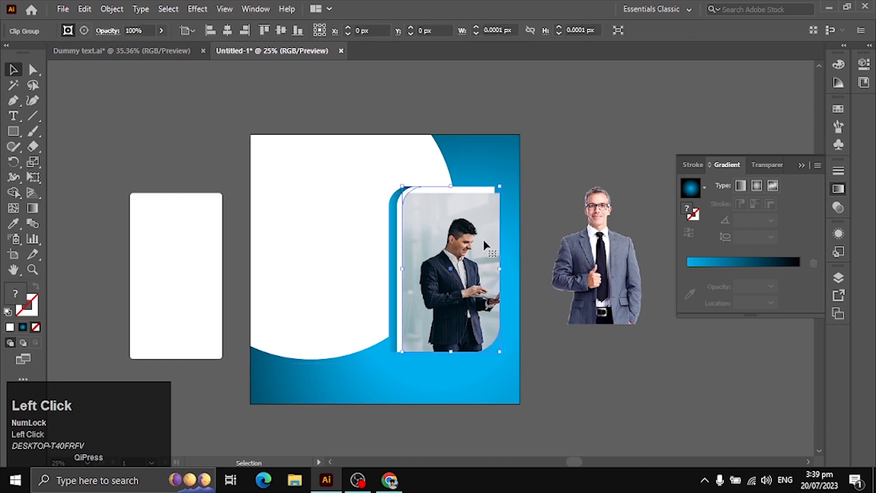
- Move the photo upward inside its clip group until it fills the upper part of the rounded panel
double_click(485, 241)
key("Up")
key("Up")
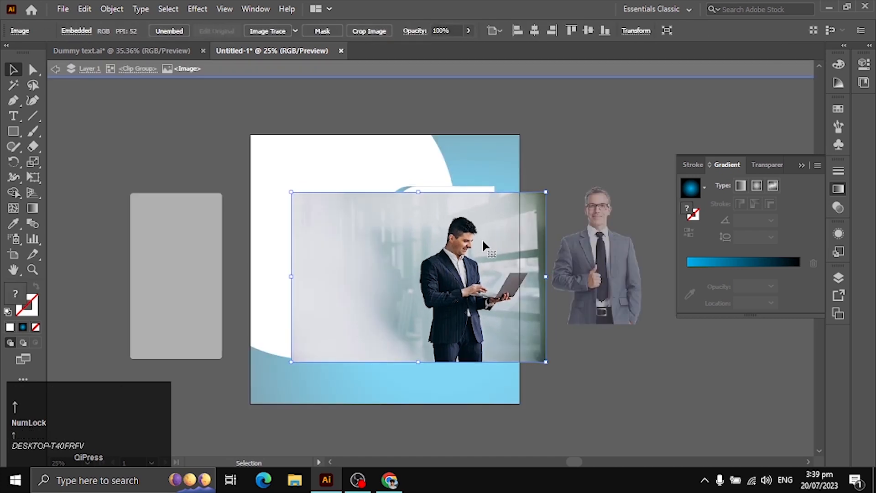
key("shift+Up")
key("shift+Up")
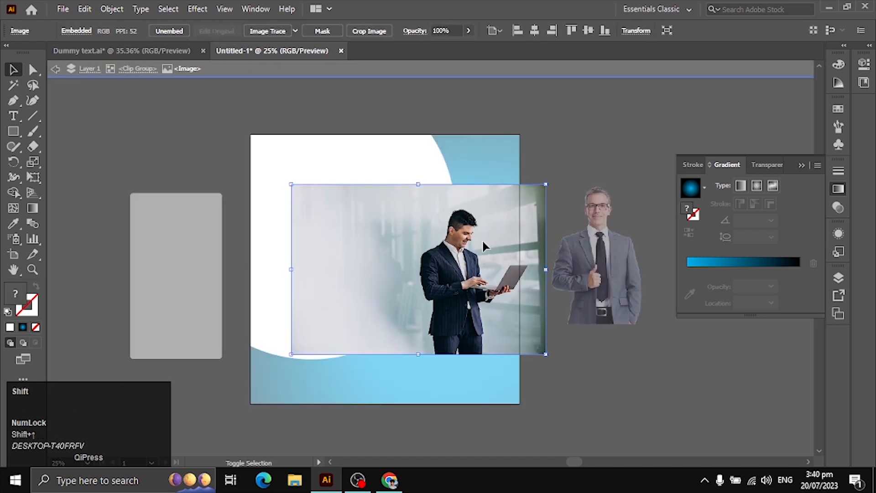
key("shift+Up")
left_click(557, 144)
double_click(557, 143)
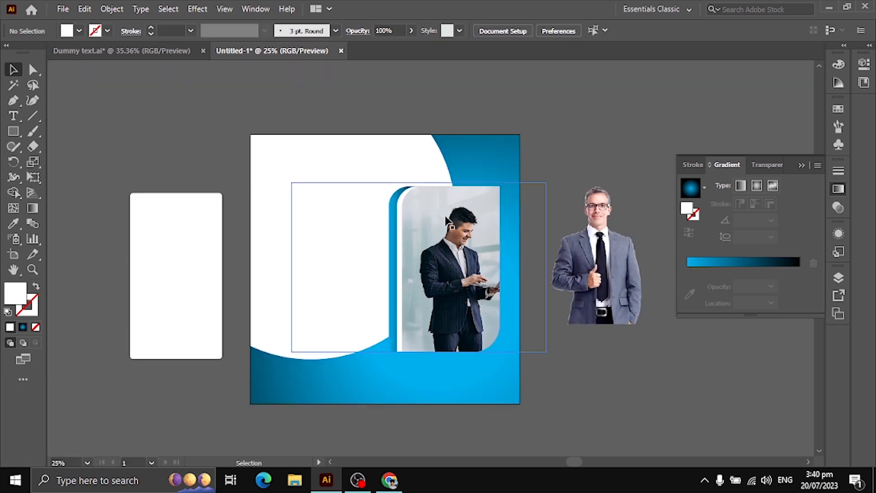
- Switch to the Dummy text document and select the striped logo mark and its MARKETING AGENCY text
left_click(392, 263)
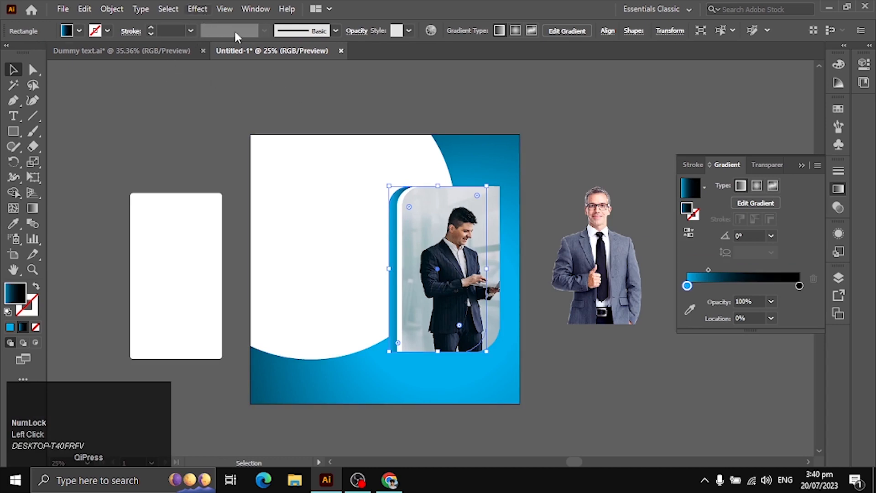
left_click(162, 50)
left_click(250, 154)
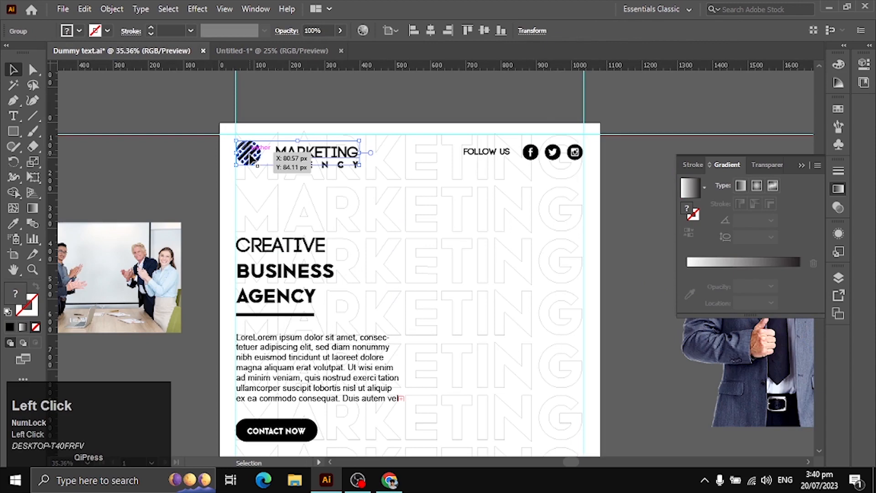
left_click(314, 168, "shift")
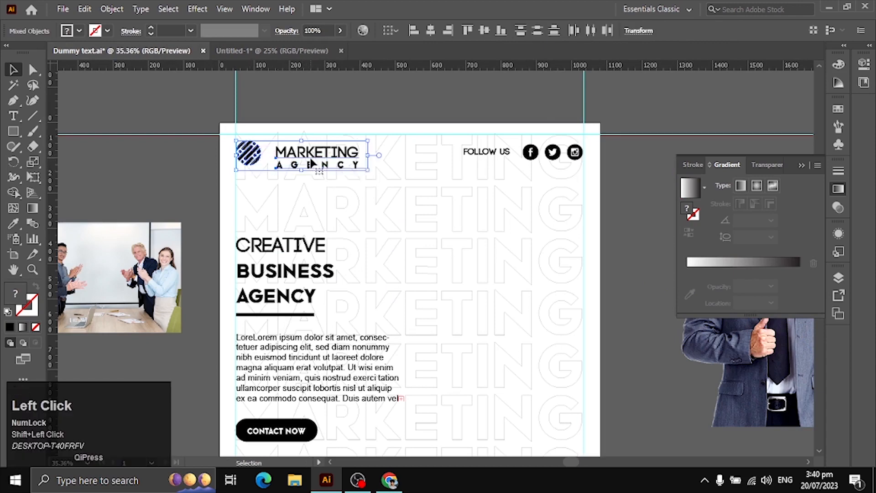
left_click(184, 81)
double_click(250, 160)
left_click(304, 155)
double_click(322, 103)
left_click(242, 157)
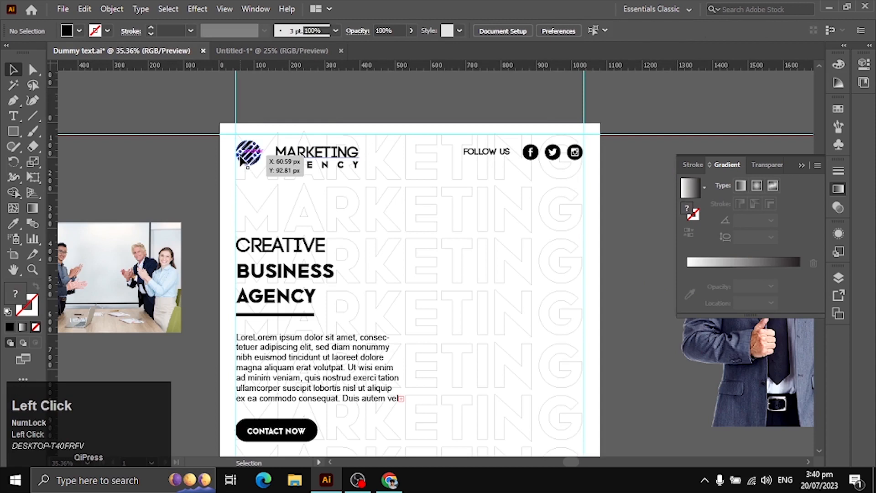
double_click(310, 167)
key("ctrl")
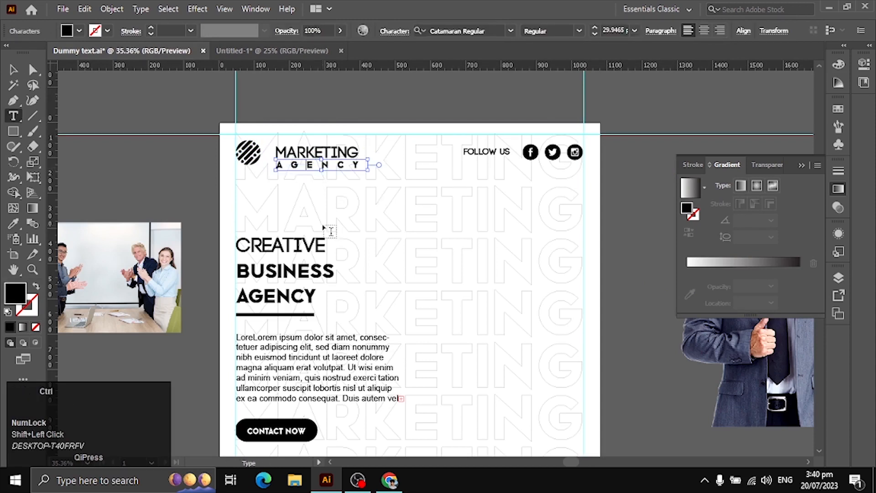
- Try to move the AGENCY text line under the logo, undo the move and clear the selection
left_click(14, 69)
left_click(251, 196)
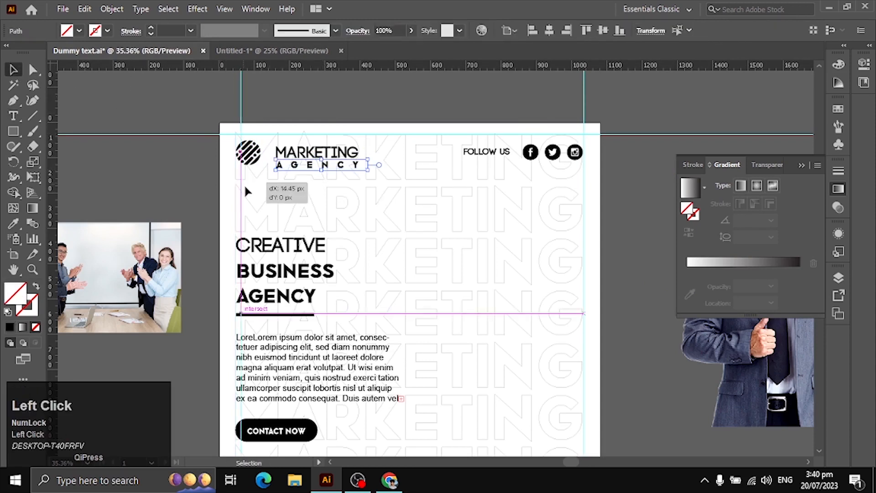
left_click_drag(341, 170, 333, 203)
key("ctrl+z")
left_click(340, 120)
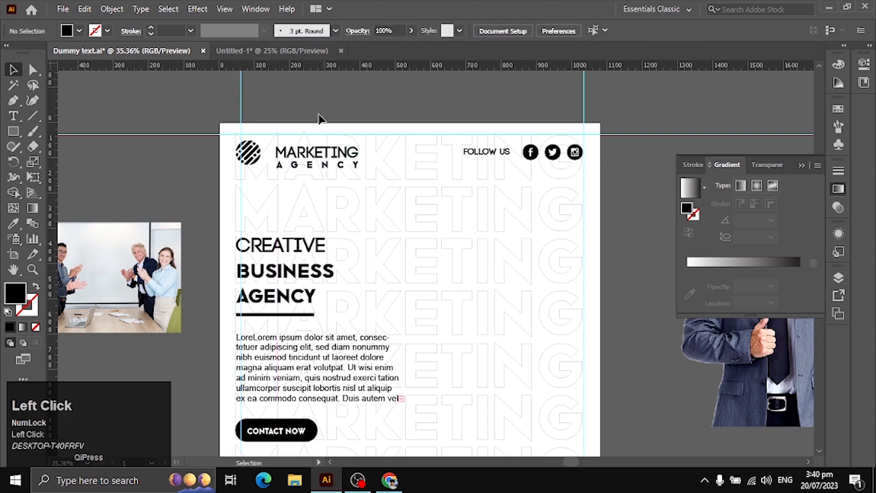
- Try to shift the logo mark and MARKETING text to the margin guide, then undo the move
left_click_drag(293, 155, 296, 155)
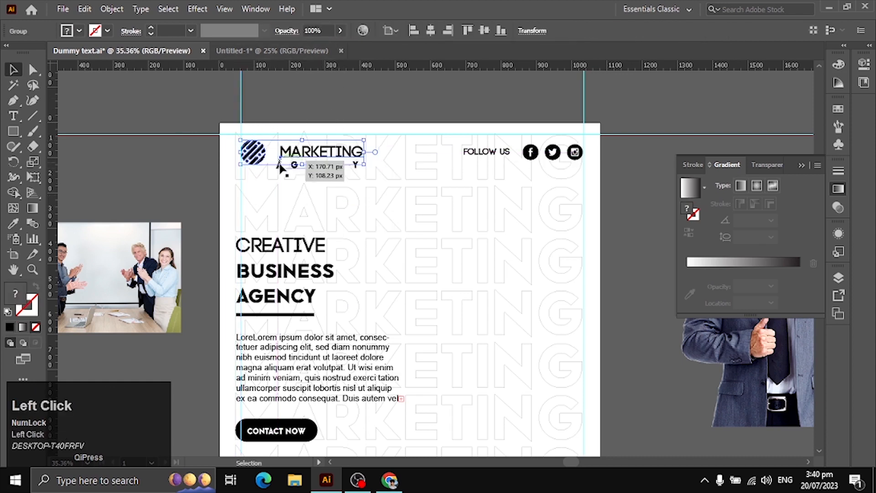
left_click(275, 191)
key("ctrl")
key("ctrl+z")
- Copy the logo mark and MARKETING AGENCY text into the Untitled-1 design and place them in the artboard's upper-left corner
left_click(256, 198)
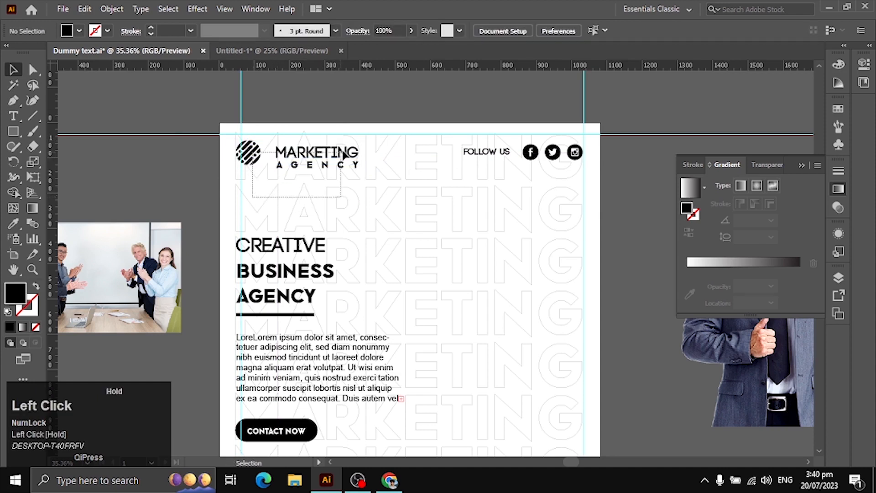
left_click_drag(343, 154, 342, 153)
left_click(241, 50)
key("ctrl+v")
left_click_drag(388, 259, 379, 185)
key("ctrl+space")
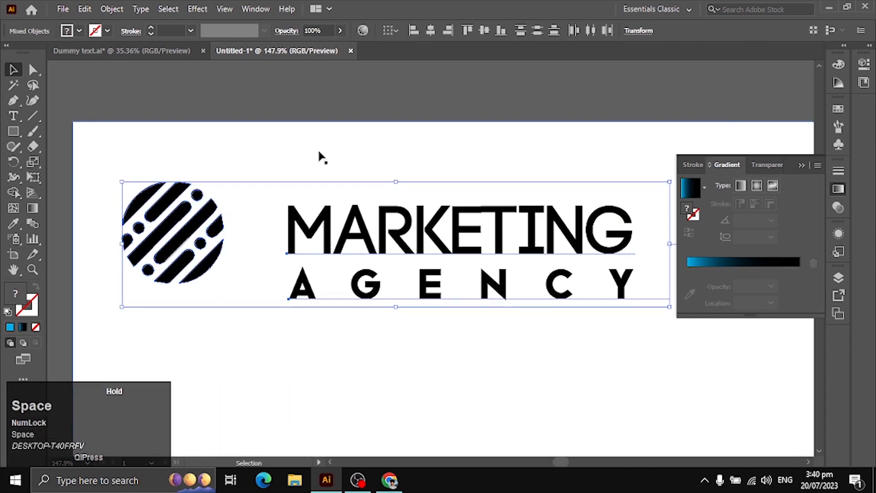
left_click(309, 142)
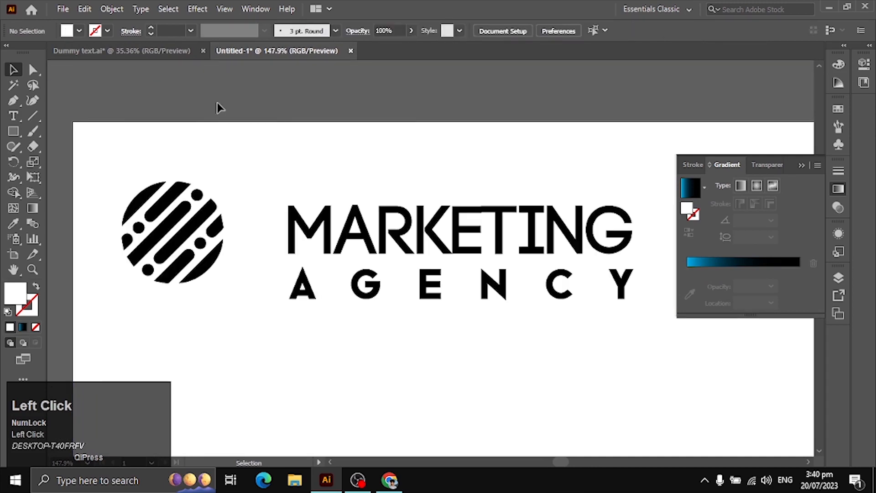
- Ungroup the logo mark from the MARKETING text and move the MARKETING text closer to the mark
right_click(204, 221)
left_click(247, 322)
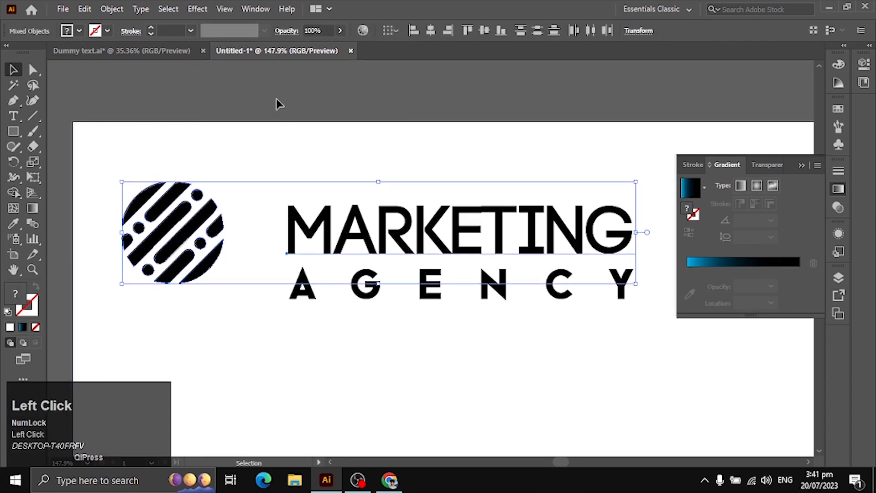
left_click(276, 99)
left_click_drag(309, 200, 240, 168)
- Add horizontal guides at the logo mark's top and bottom edges and raise the MARKETING text to the upper guide
key("ctrl+r")
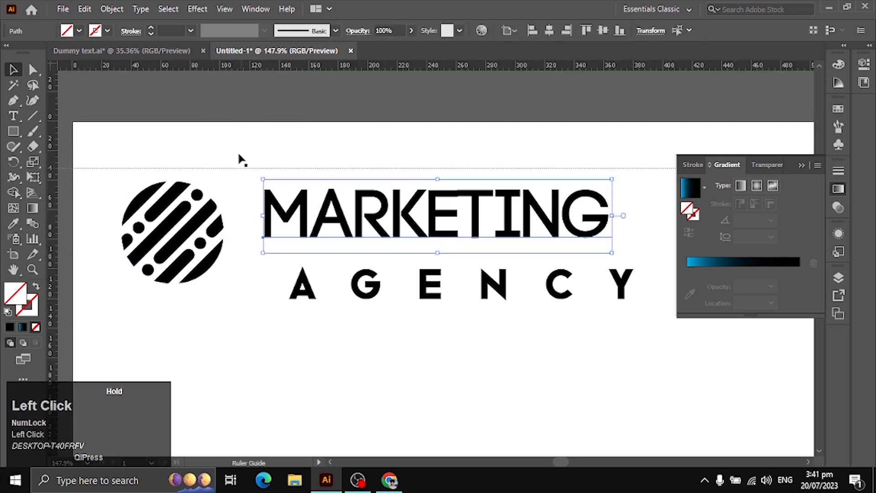
left_click_drag(225, 69, 231, 284)
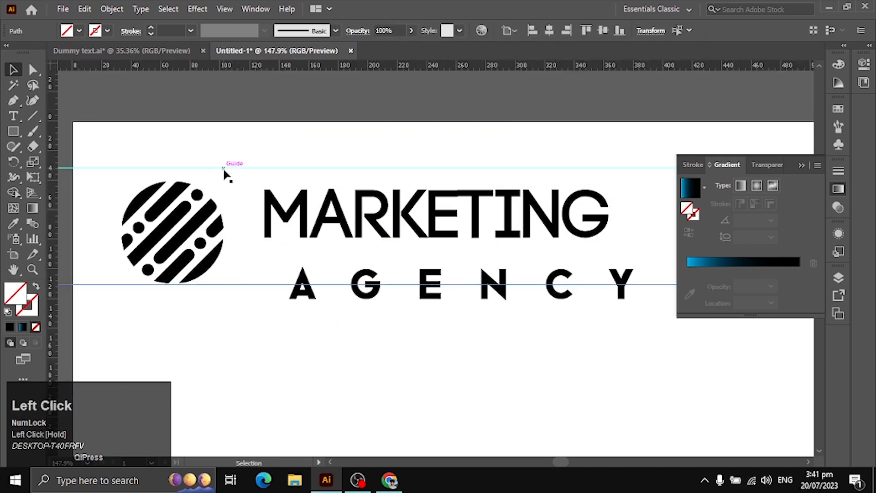
left_click_drag(229, 176, 230, 180)
key("v")
left_click(348, 232)
left_click_drag(348, 231, 349, 227)
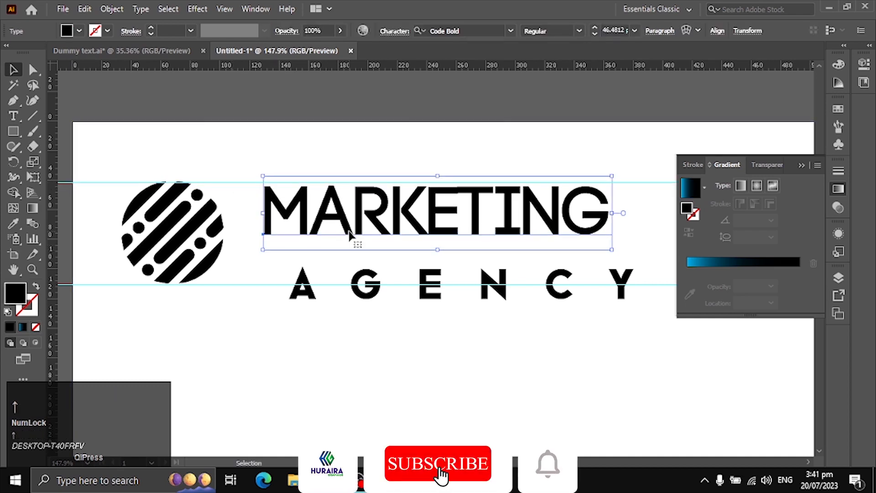
- Move the AGENCY text up onto the lower guide and left until it lines up with the start of MARKETING
left_click(383, 282)
double_click(385, 287)
key("Up")
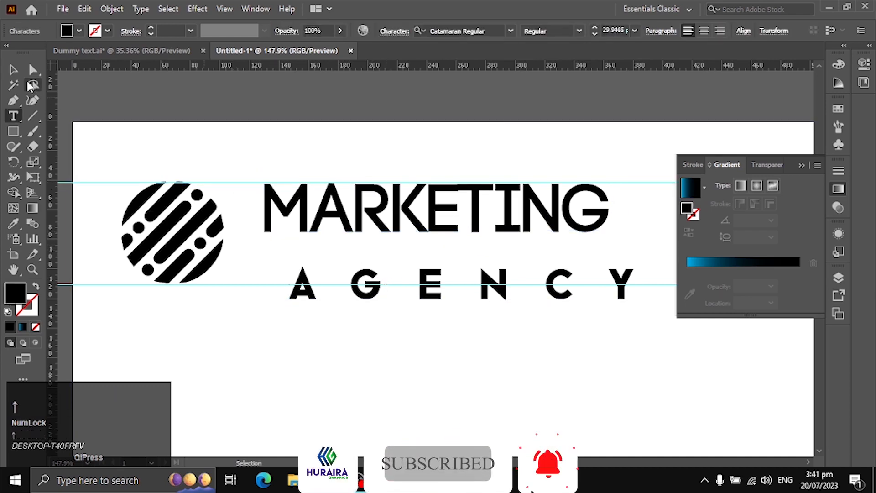
left_click(13, 70)
key("Up")
key("Up")
key("Up")
key("Up")
key("Up")
key("Up")
key("Up")
key("Up")
key("Up")
key("Up")
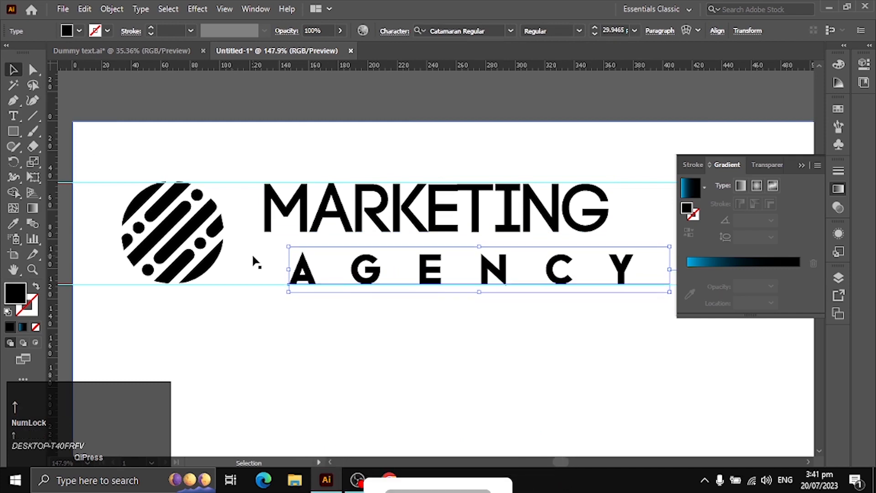
key("shift+Left")
key("shift+Left")
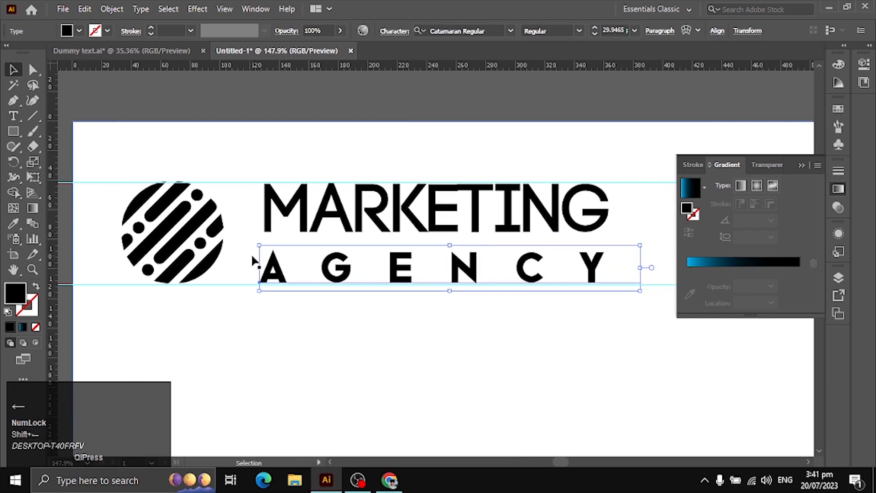
key("Right")
key("Right")
- Check the left alignment of MARKETING and AGENCY against a temporary vertical guide, then remove that guide
left_click_drag(55, 271, 263, 273)
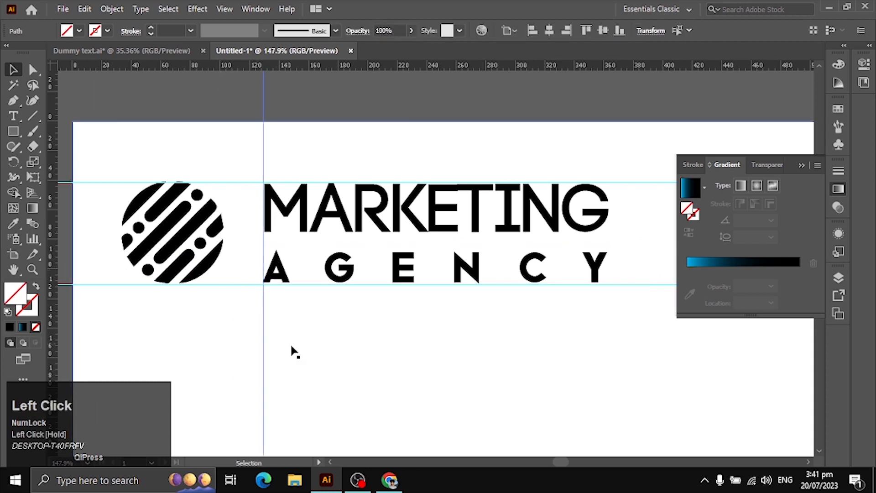
left_click(245, 105)
key("space")
left_click_drag(454, 268, 330, 235)
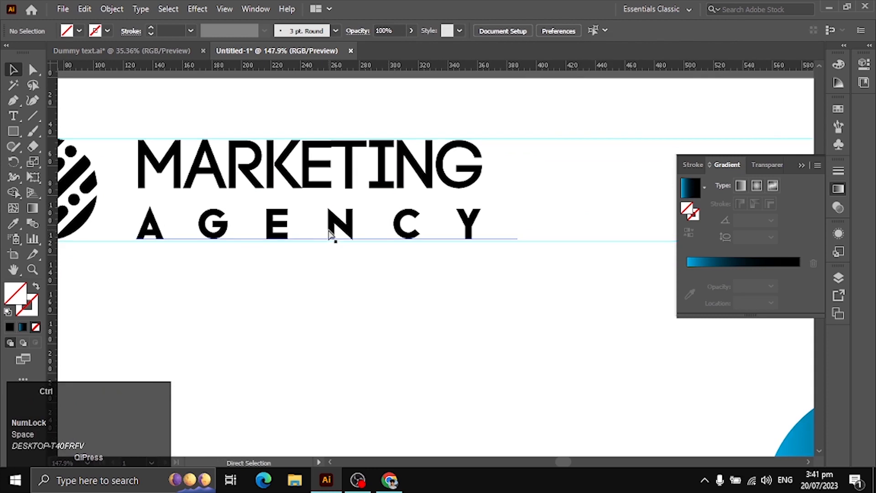
key("ctrl+0")
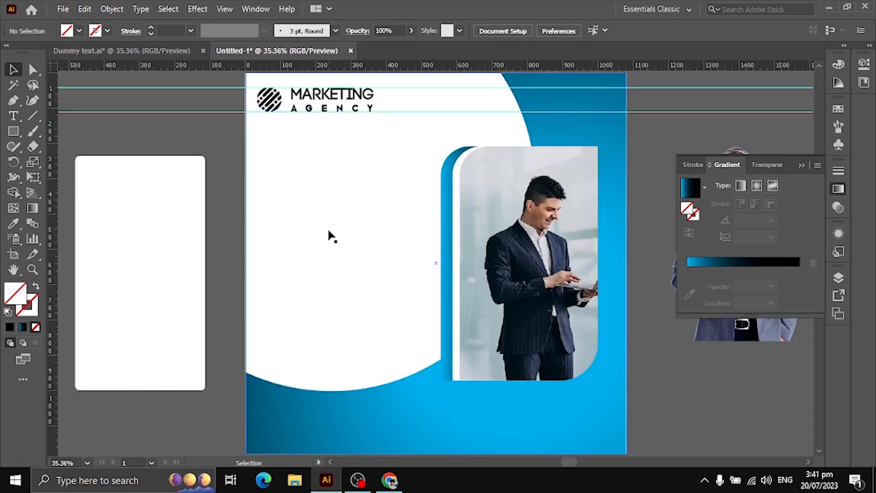
- Scale the logo mark and both text lines down together about their centre and group them
left_click(365, 109)
left_click(358, 96, "shift")
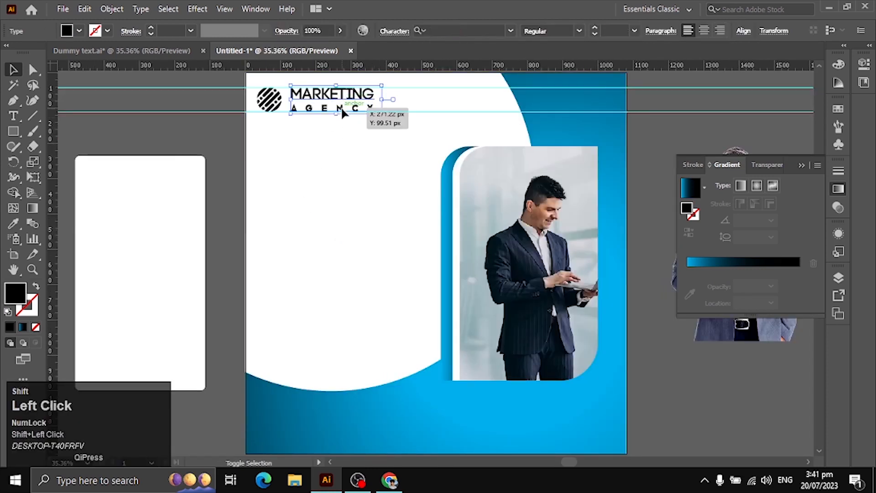
left_click(274, 103, "shift")
left_click_drag(381, 113, 337, 109)
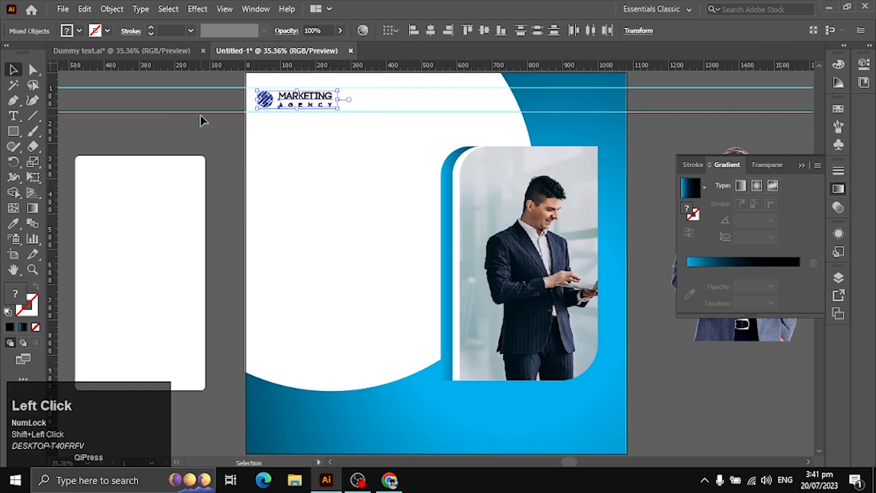
key("ctrl+g")
left_click(233, 129)
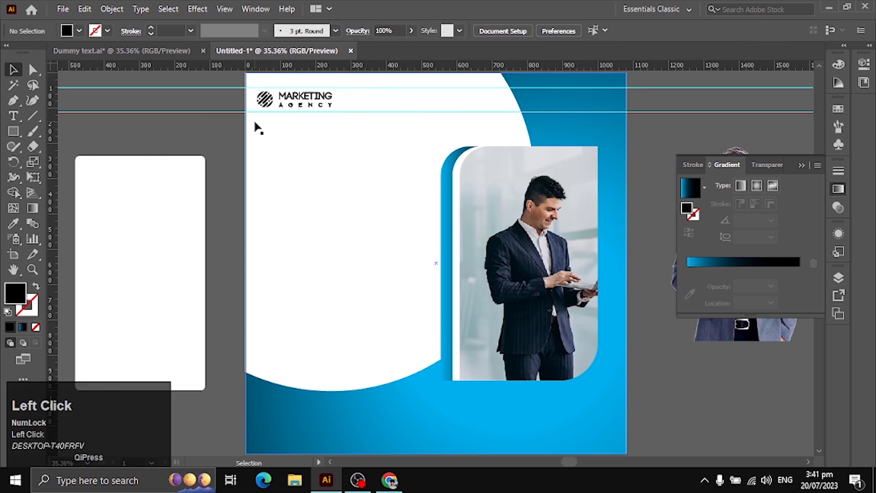
- Copy the CREATIVE BUSINESS AGENCY headline, its underline and the body paragraph from Dummy text into the design below the logo
left_click(180, 48)
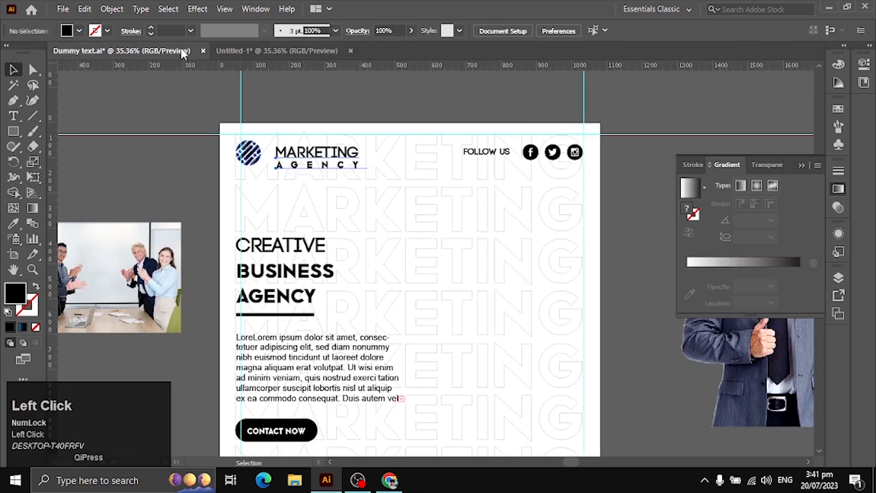
left_click(269, 256)
left_click(278, 315, "shift")
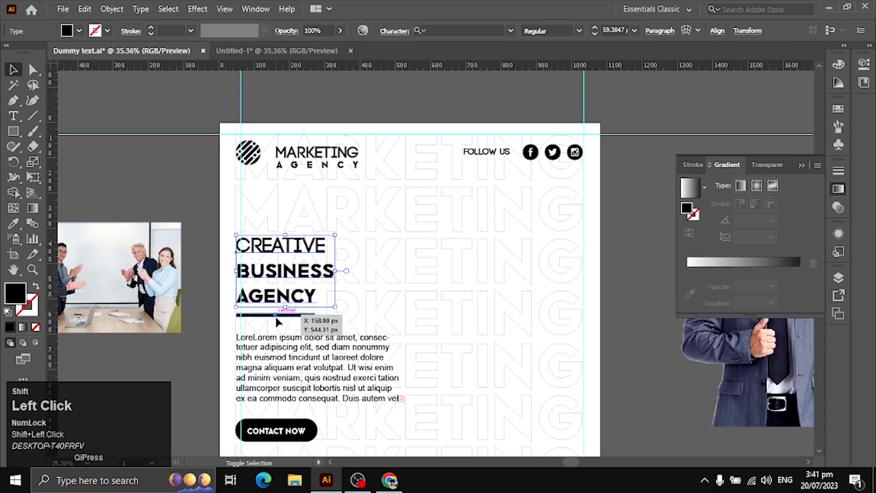
left_click(282, 345, "shift")
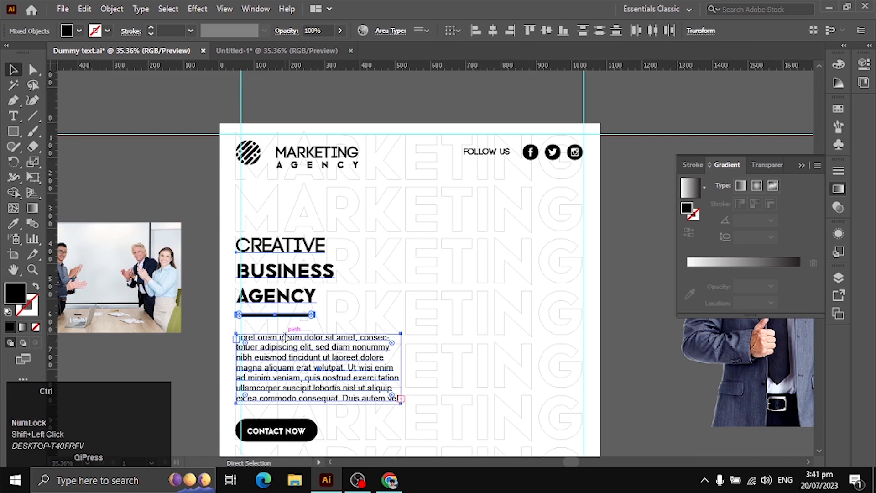
left_click(255, 48)
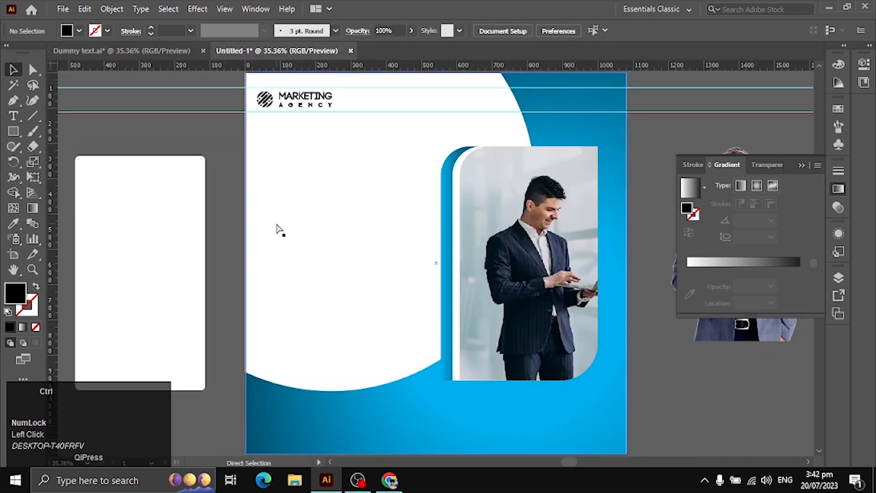
key("ctrl+v")
left_click_drag(392, 238, 297, 200)
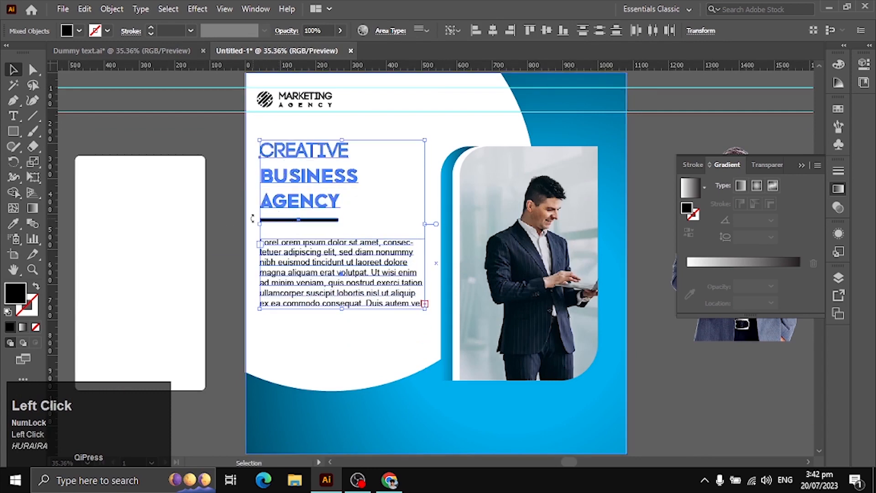
left_click(219, 177)
- Shorten the body paragraph's text frame to four lines and make it slightly narrower
left_click(280, 273)
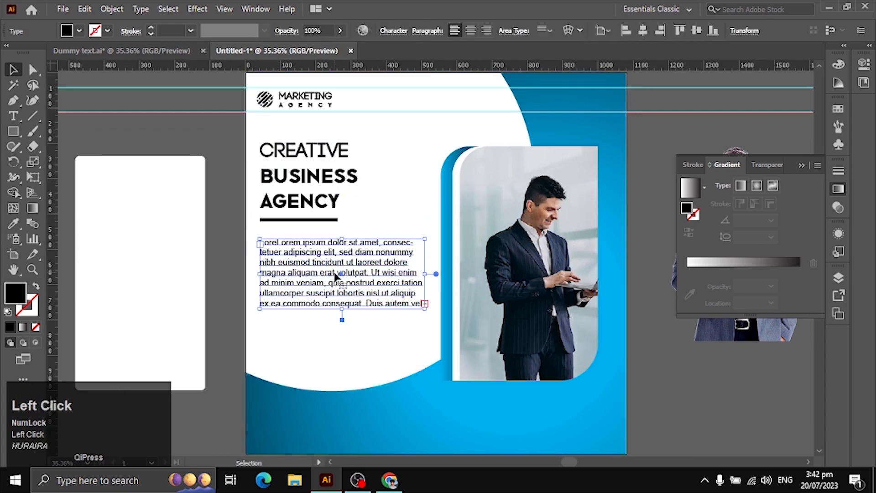
double_click(351, 285)
key("ctrl+a")
left_click(371, 289)
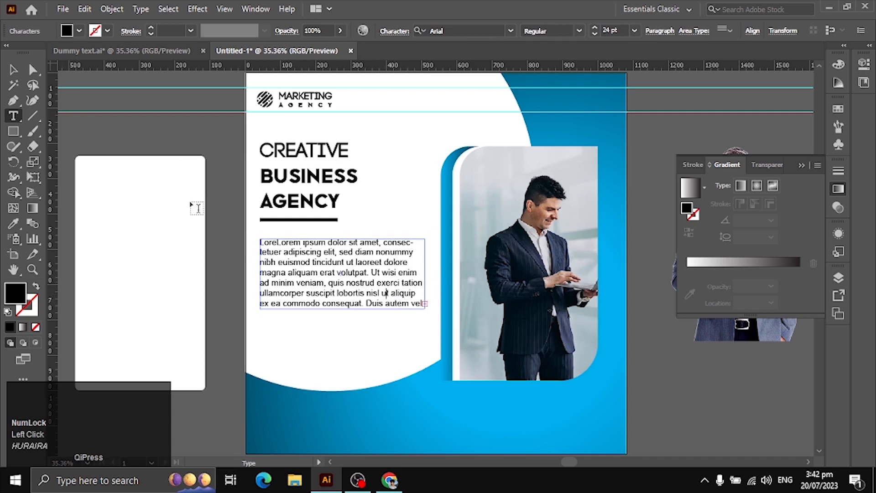
left_click(8, 71)
left_click_drag(342, 309, 342, 278)
left_click_drag(423, 260, 410, 260)
left_click(387, 303)
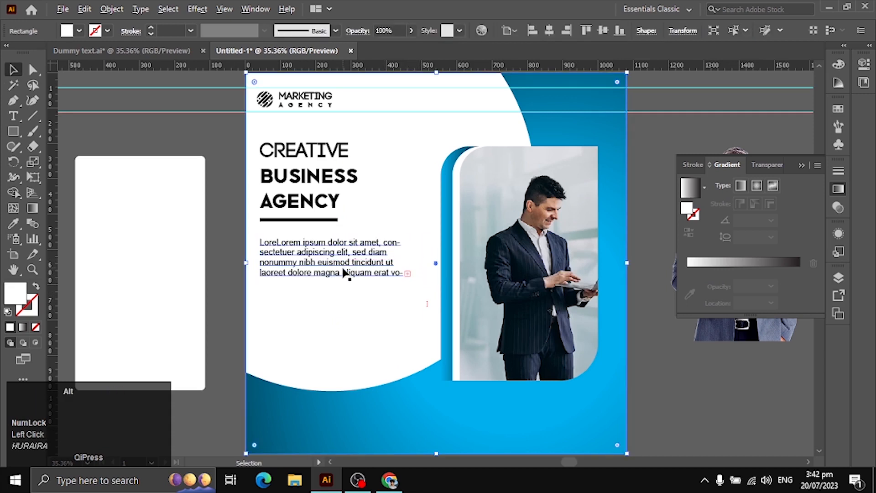
- Duplicate the four-line paragraph directly below the original, leaving a gap between the two
left_click(345, 274)
left_click_drag(343, 274, 303, 276)
left_click(235, 244)
key("space")
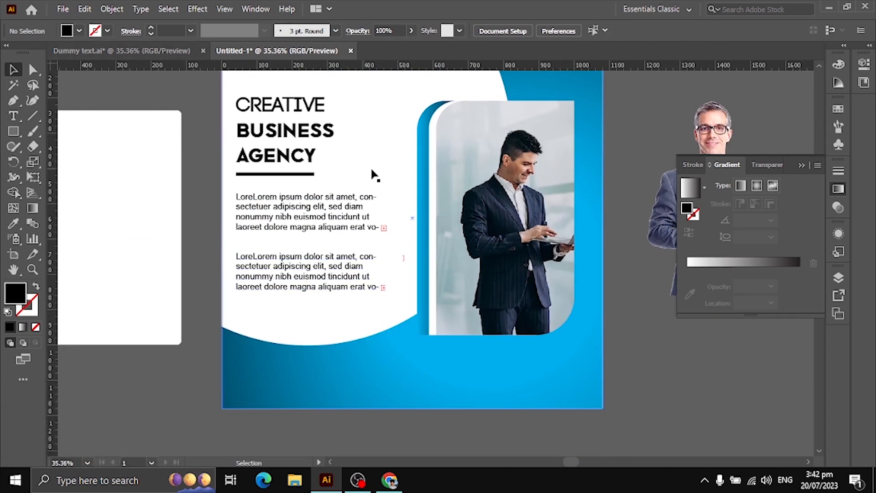
left_click(398, 343)
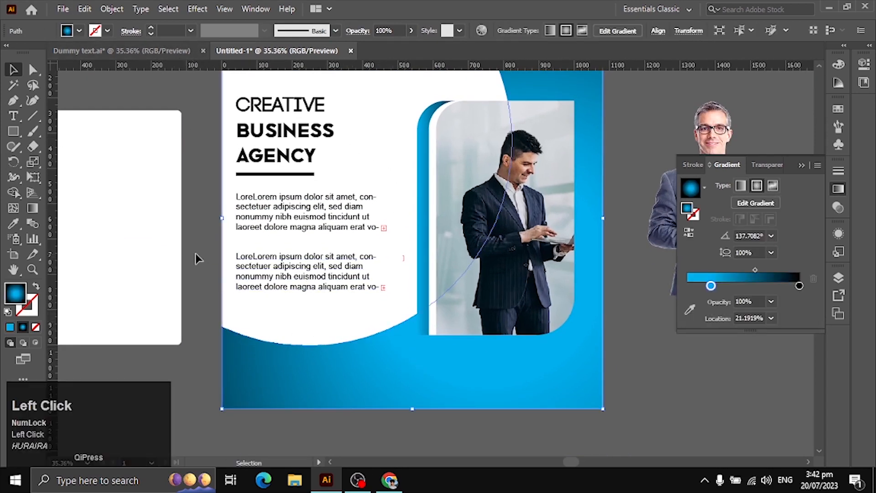
key("space")
left_click_drag(294, 206, 288, 307)
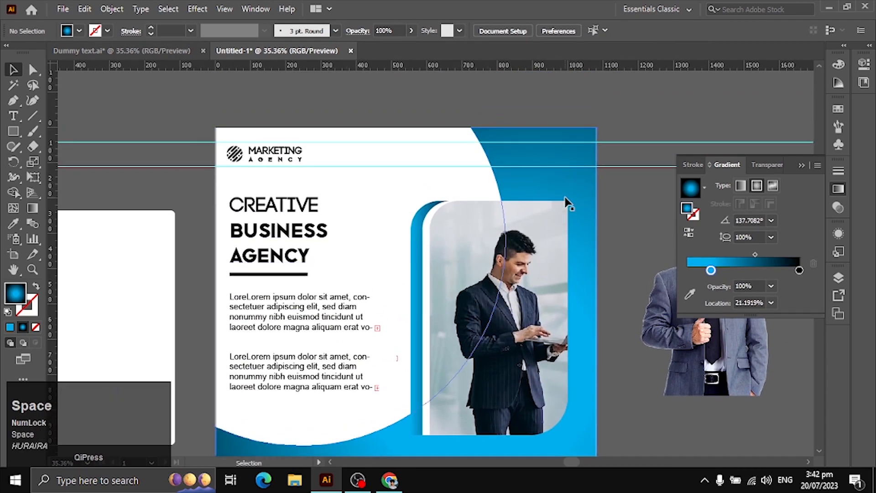
left_click(565, 201)
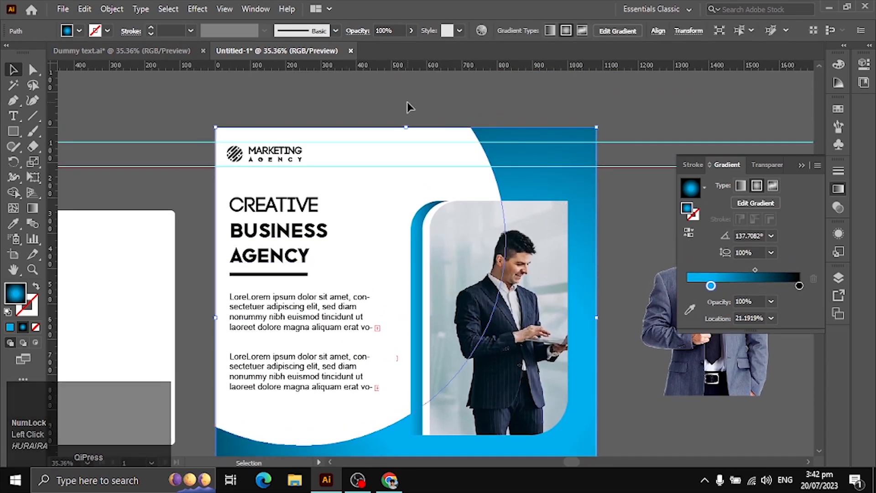
left_click(579, 212)
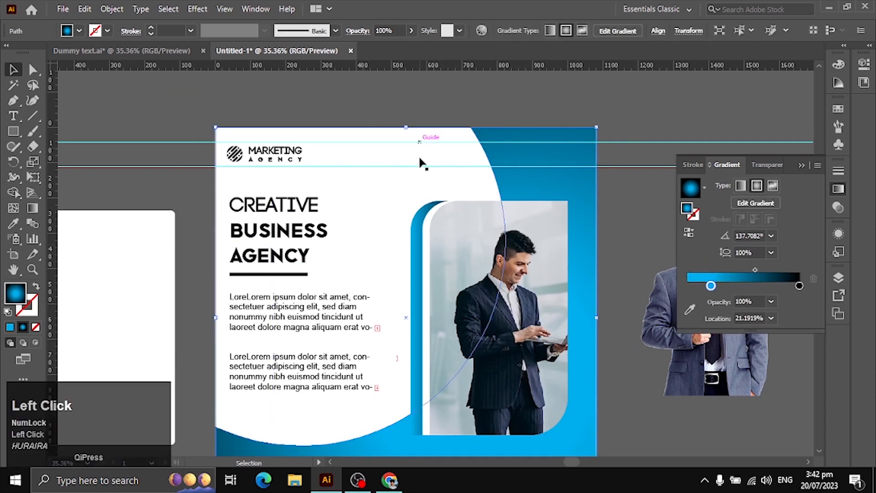
left_click(625, 238)
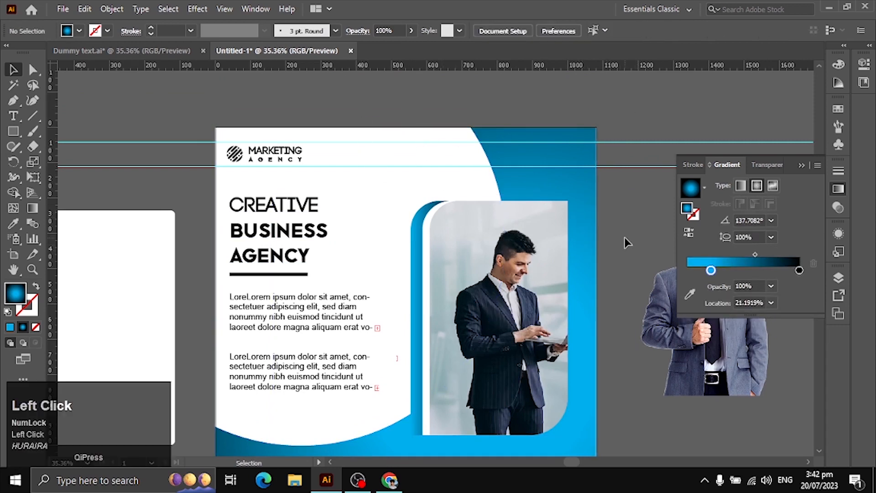
key("space")
left_click_drag(625, 237, 612, 202)
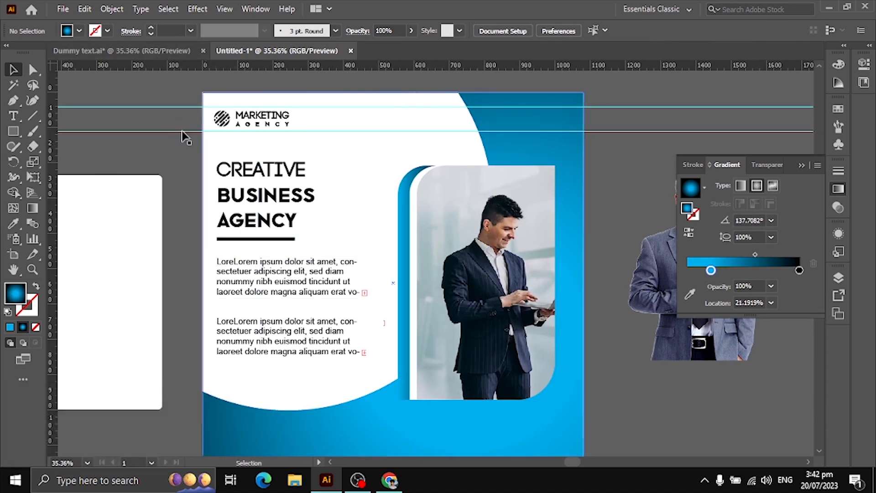
- Switch to the Dummy text document, at the area with the contact button and contact details
left_click(166, 50)
scroll(343, 277, "down", 5)
left_click(342, 276)
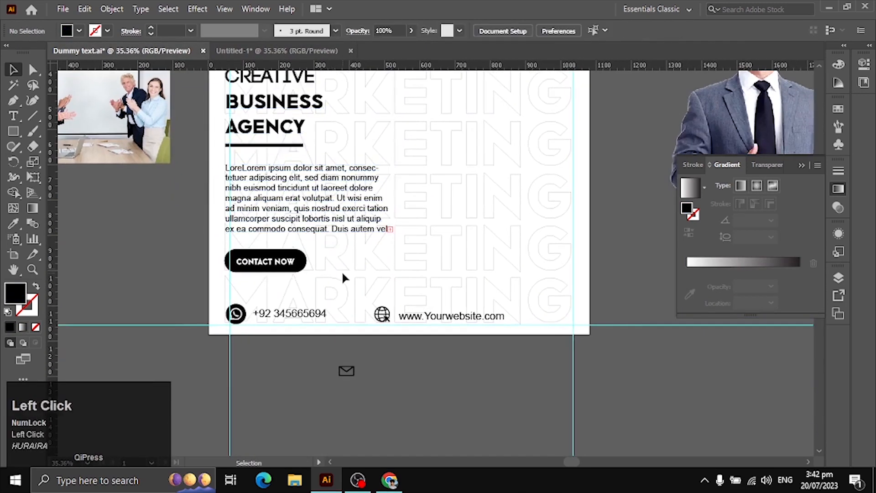
left_click(261, 267)
left_click_drag(431, 322, 429, 319)
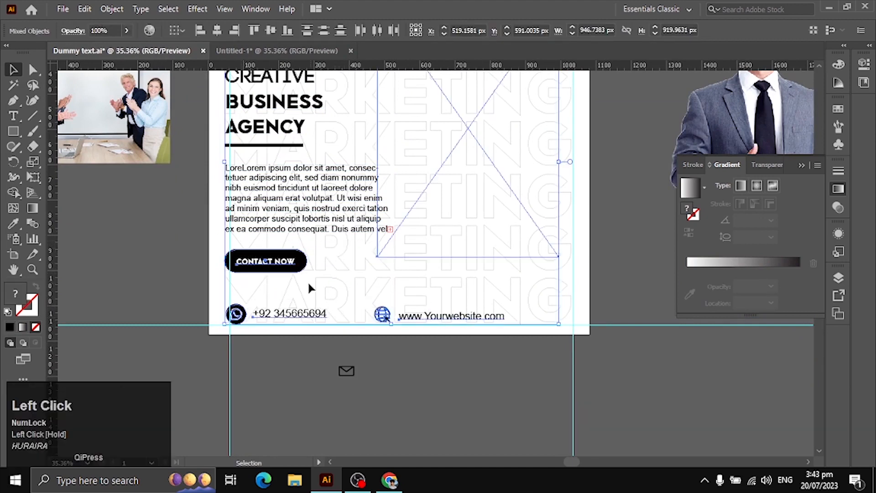
left_click(331, 273)
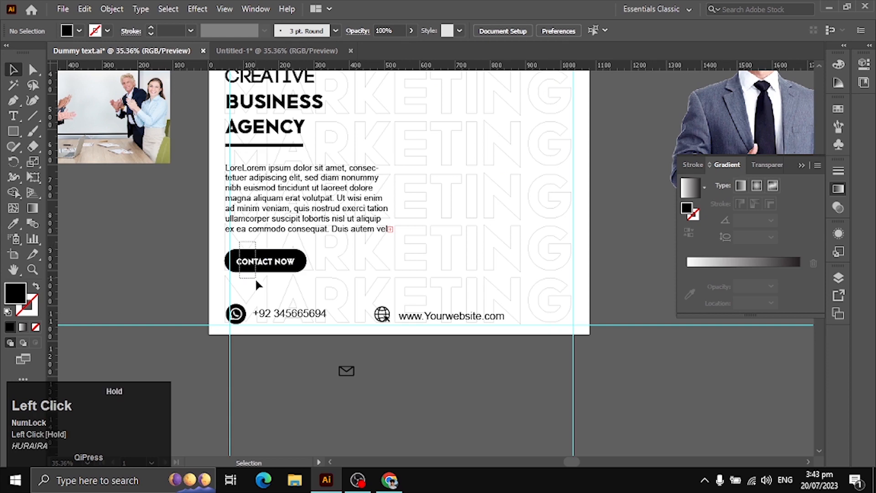
left_click_drag(374, 315, 382, 317)
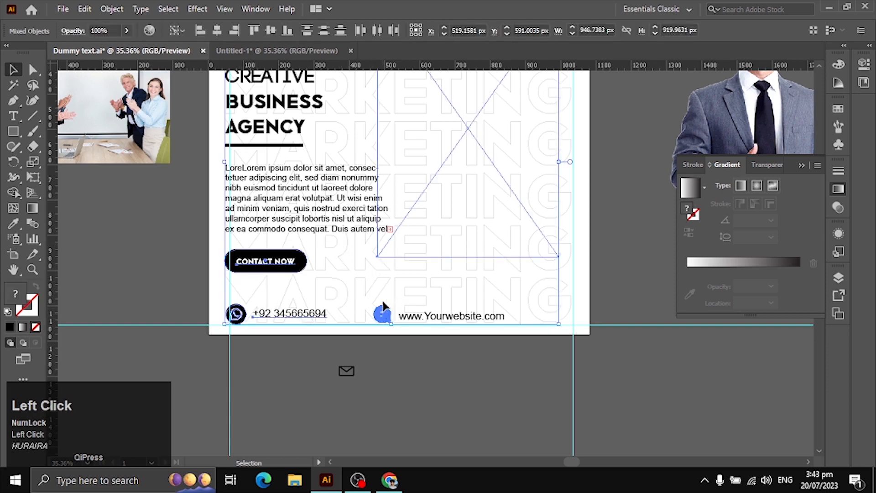
left_click(155, 253)
left_click_drag(382, 313, 402, 315)
key("ctrl+z")
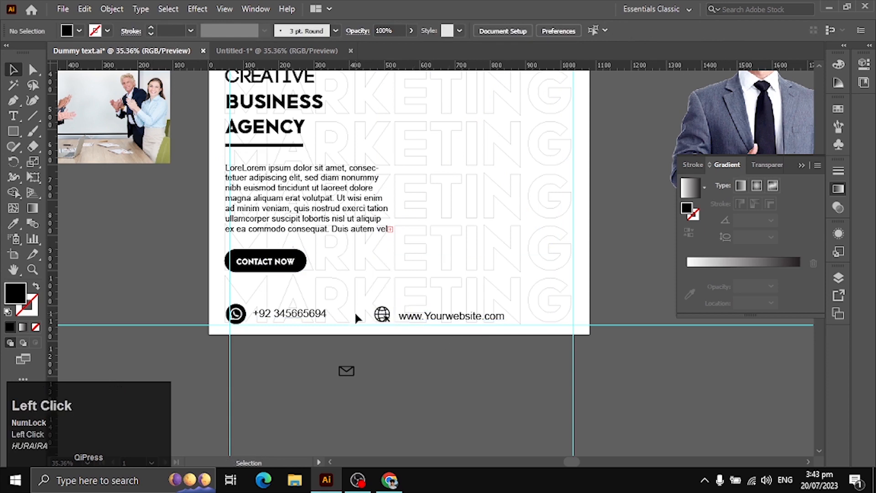
- Group the globe icon with the website address, and the WhatsApp icon with the phone number
left_click_drag(459, 321, 458, 321)
key("ctrl+g")
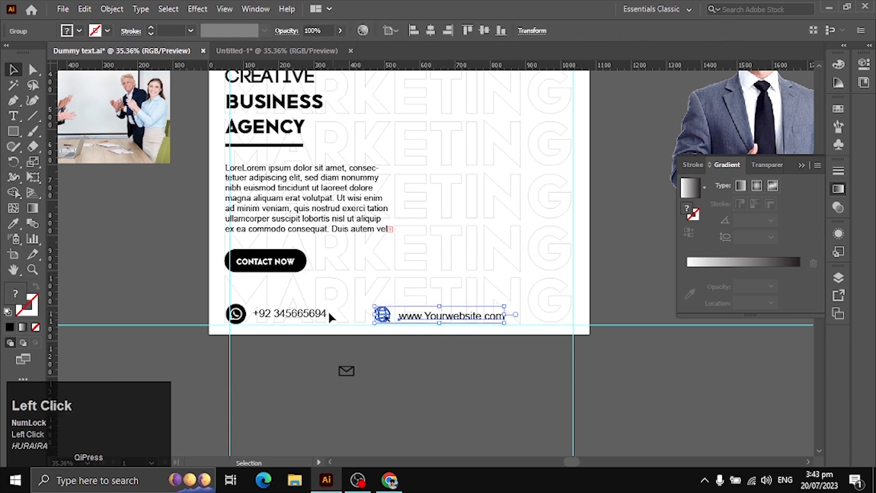
left_click_drag(242, 322, 241, 322)
key("ctrl+g")
- Copy the CONTACT NOW button and the phone and website groups from Dummy text into the Untitled-1 design
left_click(283, 281)
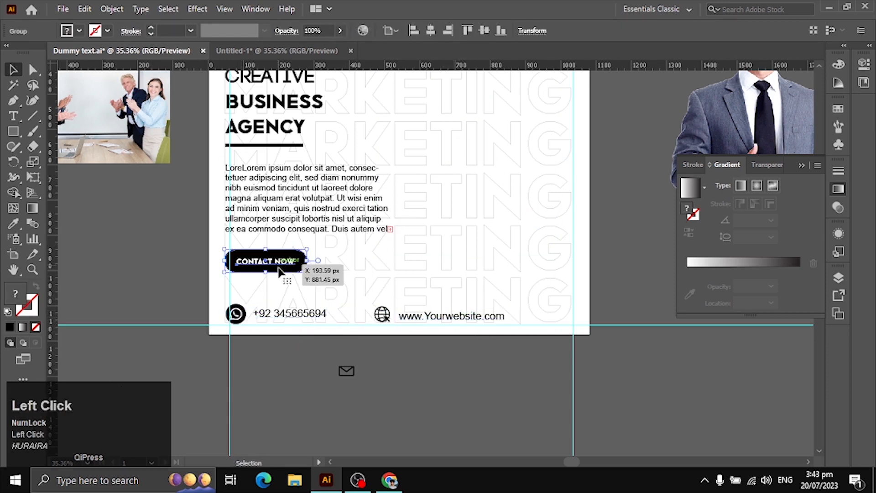
left_click_drag(266, 327, 293, 317)
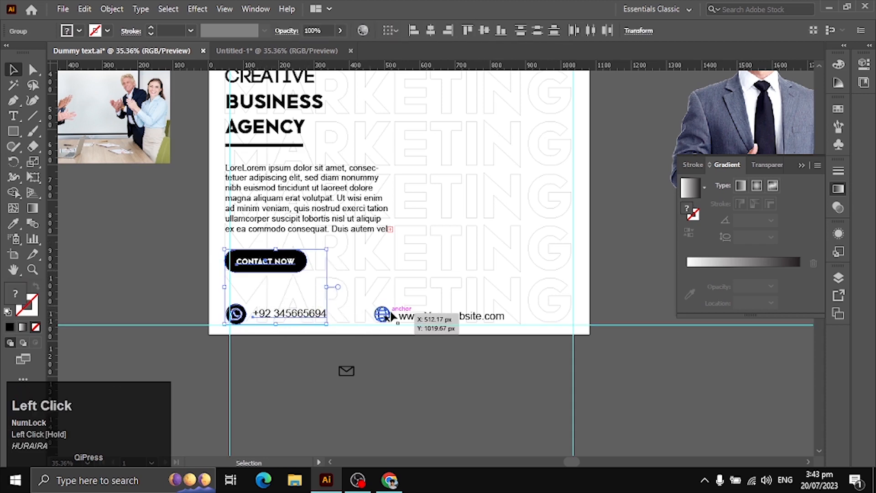
left_click(382, 318, "shift")
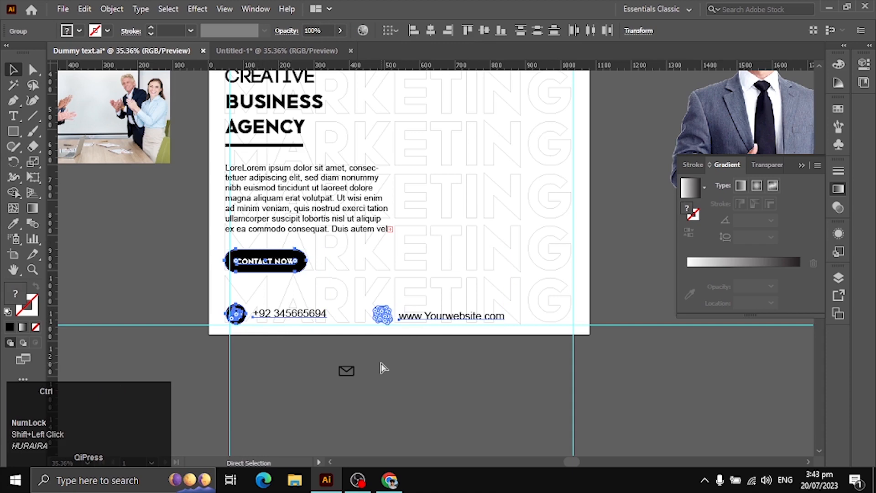
key("ctrl+c")
left_click(255, 51)
key("ctrl+v")
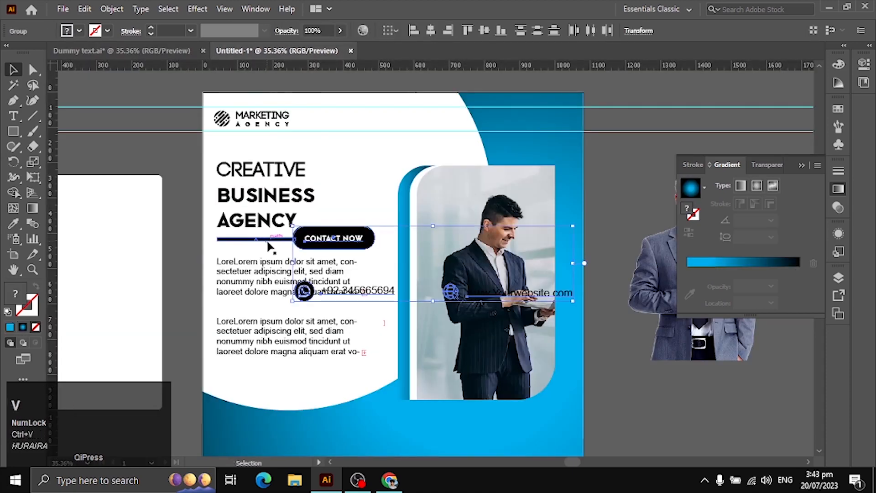
- Place the pasted contact elements with the button below the second paragraph, and add a vertical guide along the text's left edge
left_click_drag(353, 245, 277, 383)
left_click_drag(54, 214, 217, 218)
key("space")
left_click_drag(312, 387, 281, 314)
key("space")
left_click_drag(283, 215, 274, 292)
- Shift the logo group slightly right so its left edge meets the vertical guide
left_click(186, 124)
left_click_drag(186, 130, 186, 129)
key("shift+Right")
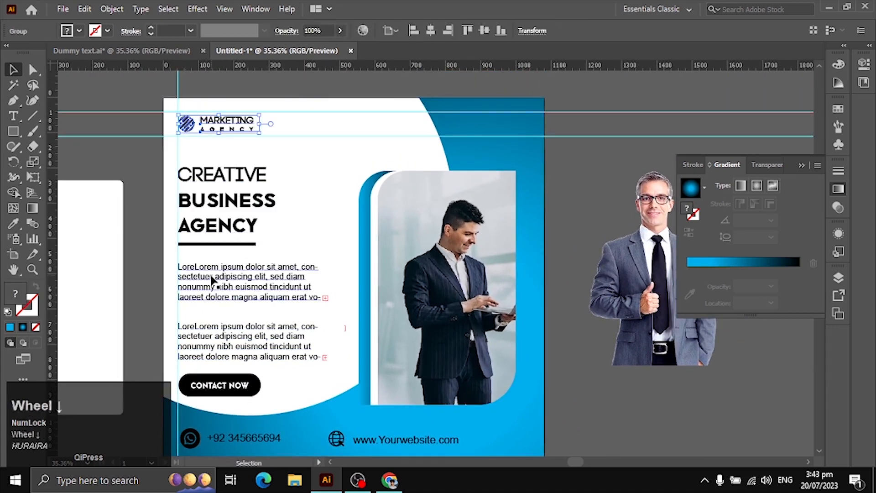
- Set the font size of the headline word CREATIVE to 54 pt
scroll(219, 255, "down", 4)
left_click(231, 94)
double_click(230, 87)
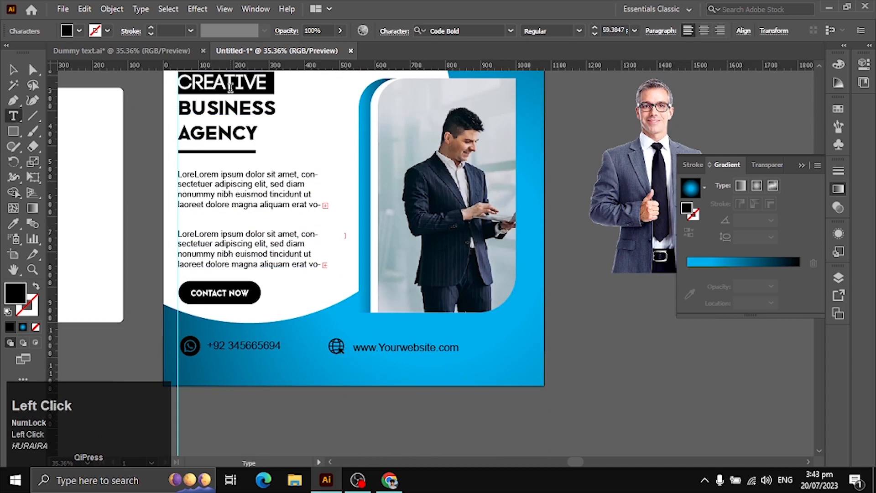
key("shift+Up")
key("shift+Up")
key("shift+Down")
key("shift+Down")
key("shift+Down")
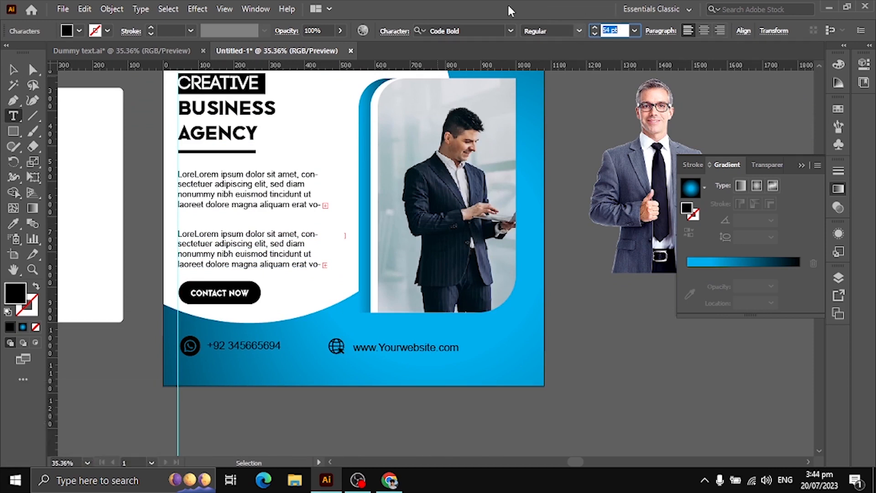
left_click(137, 190)
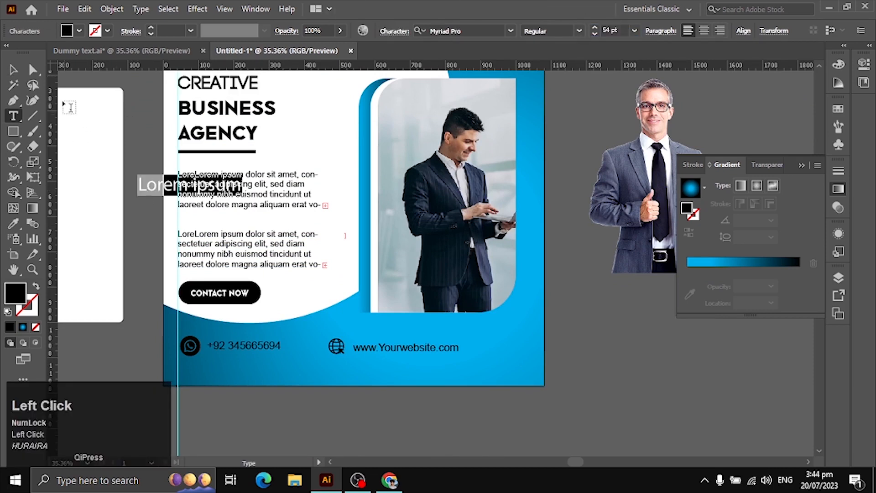
left_click(13, 74)
key("ctrl+z")
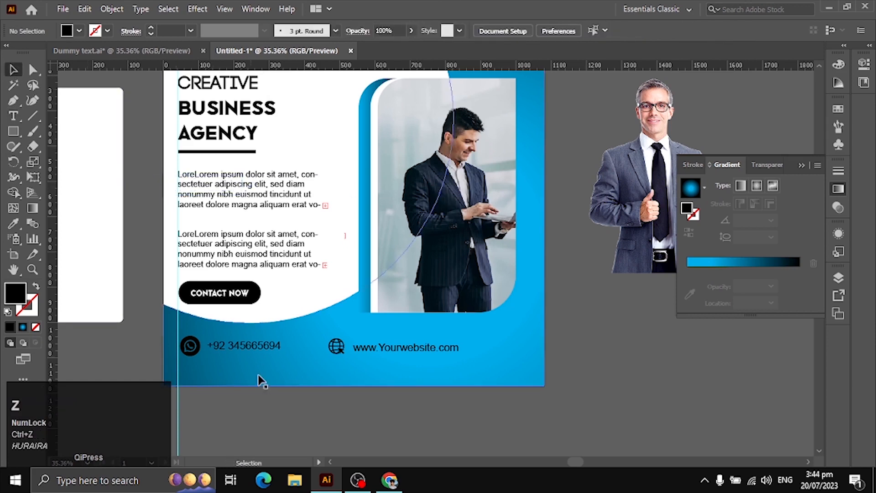
- Move the phone and website groups down near the artboard's lower edge, then combine them into one group centred horizontally
left_click(276, 348)
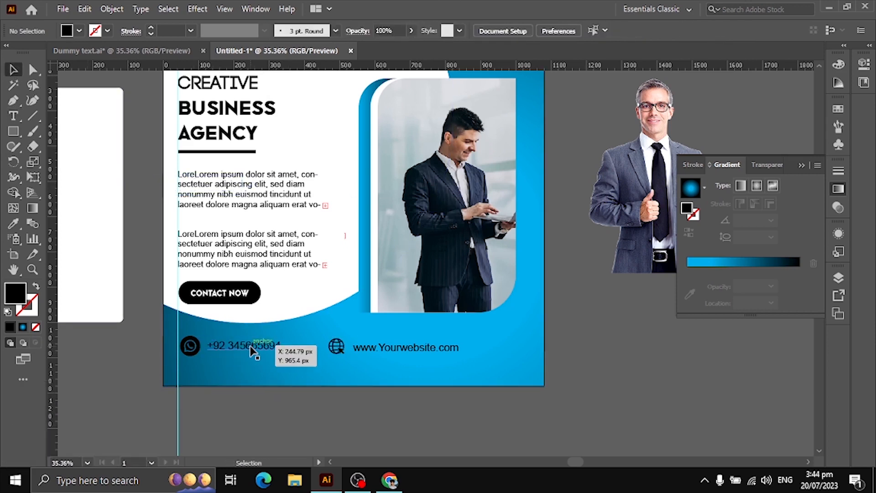
left_click(419, 351, "shift")
key("shift+Down")
key("shift+Down")
key("shift+Down")
key("shift+Down")
key("shift+Down")
key("shift+Down")
key("shift+Down")
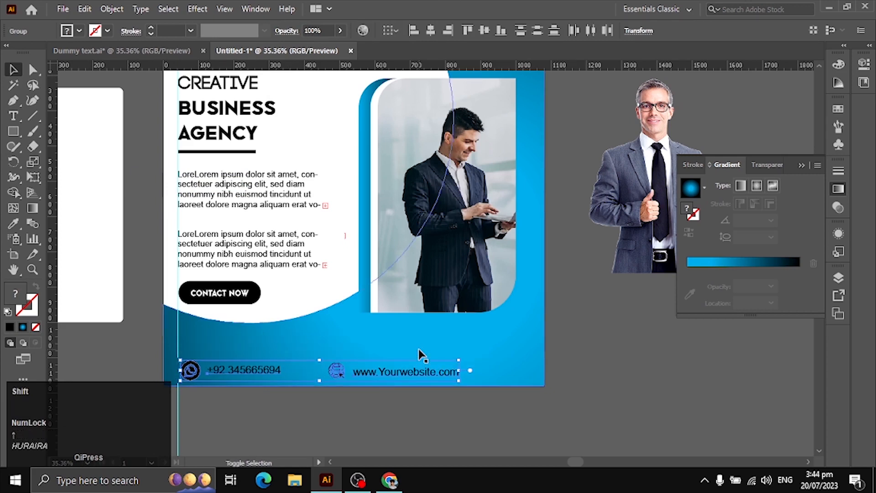
key("ctrl+g")
left_click(430, 30)
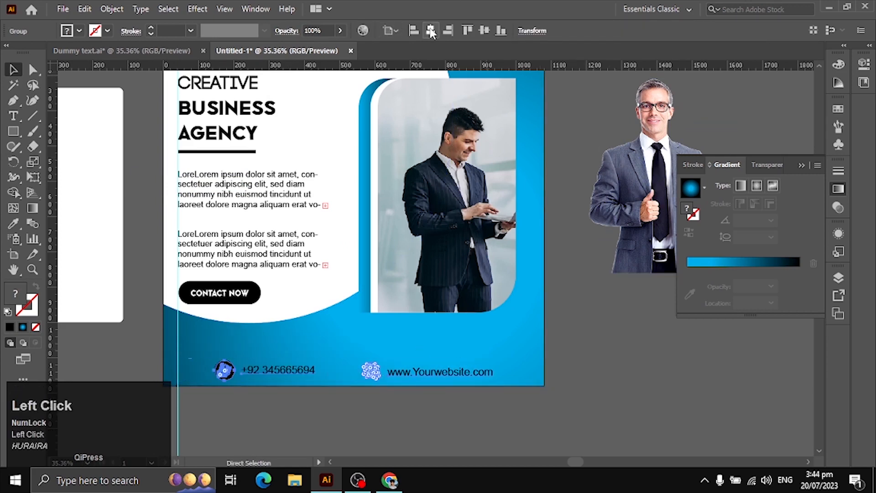
- Fill the grouped phone and website details with white
left_click(78, 28)
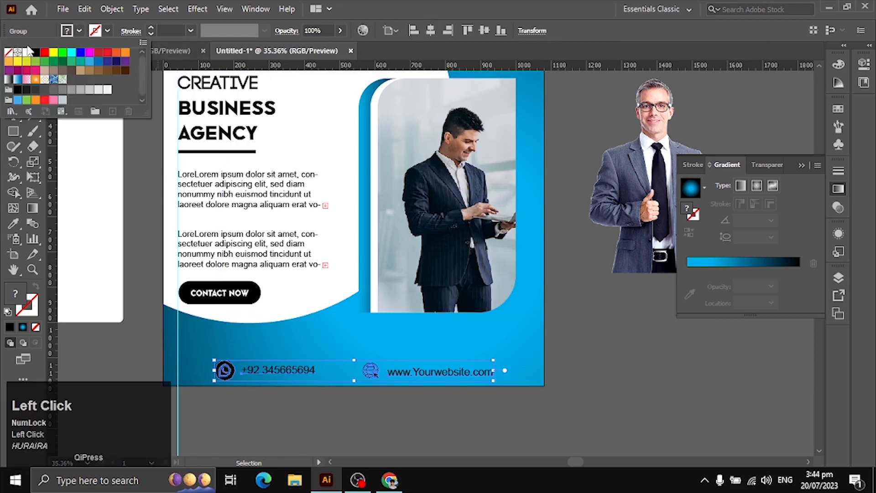
left_click(30, 51)
left_click(341, 433)
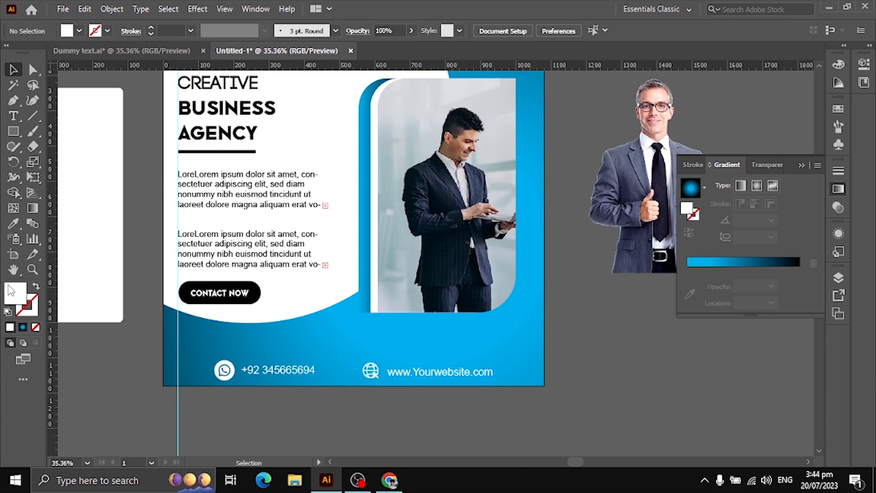
- Draw a white rectangle about 467 × 73 px from the vertical guide across the phone details
left_click(13, 132)
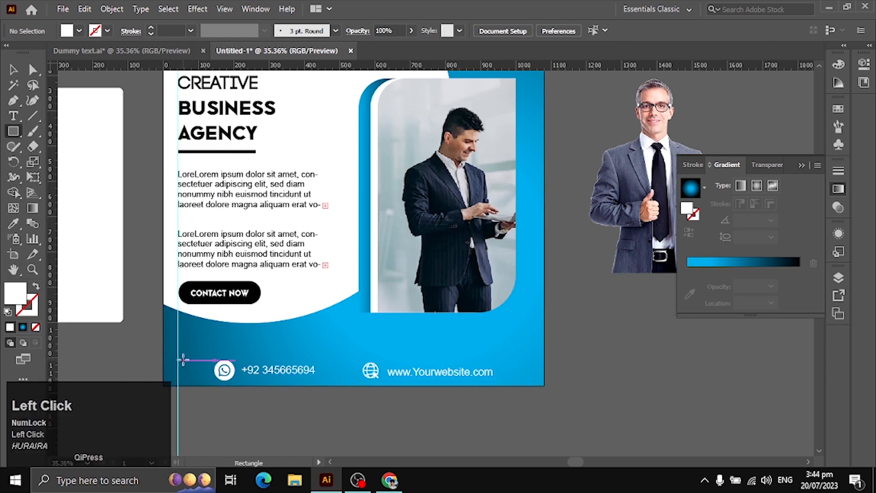
left_click_drag(178, 360, 343, 385)
left_click(359, 374)
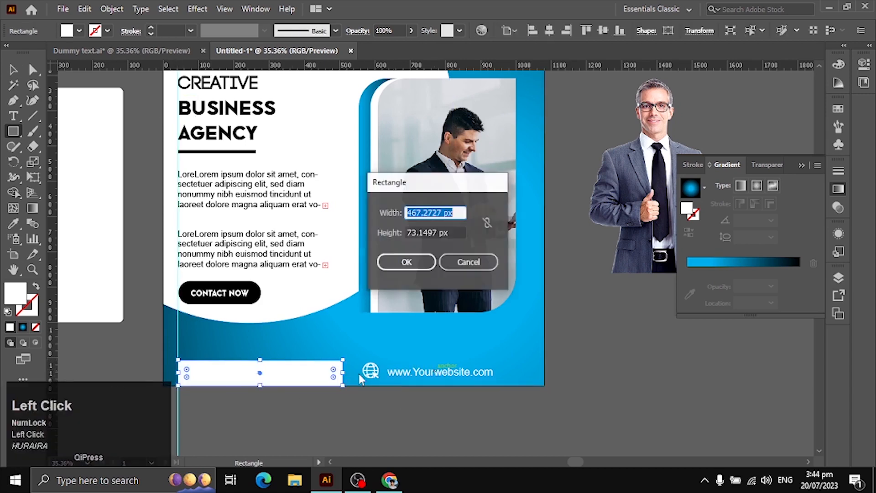
left_click(467, 261)
key("v")
- Stretch the white rectangle across to near the artboard's right edge and lower its height so it ends above the artboard's lower edge
left_click_drag(343, 375, 350, 374)
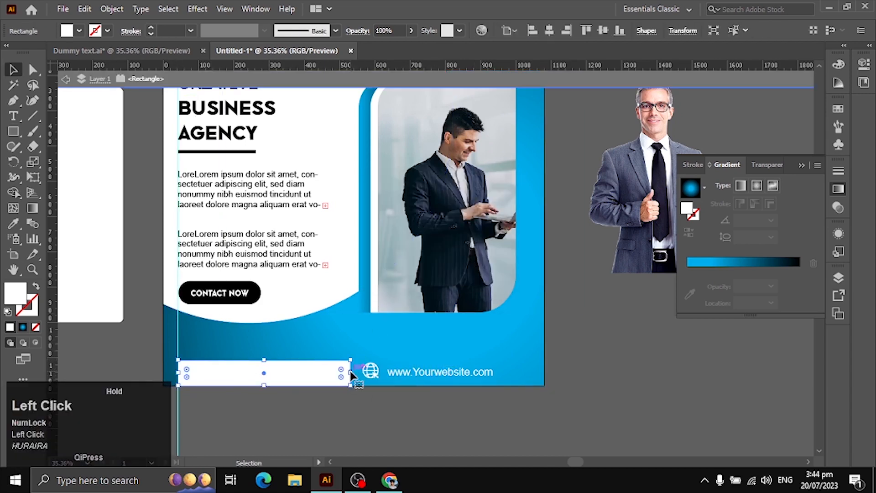
left_click(364, 417)
left_click(332, 381)
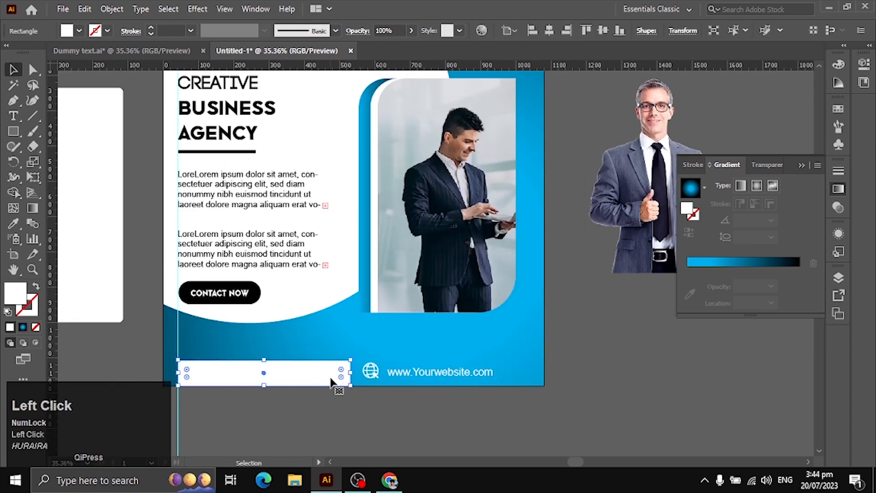
left_click_drag(353, 373, 534, 375)
left_click_drag(357, 386, 357, 379)
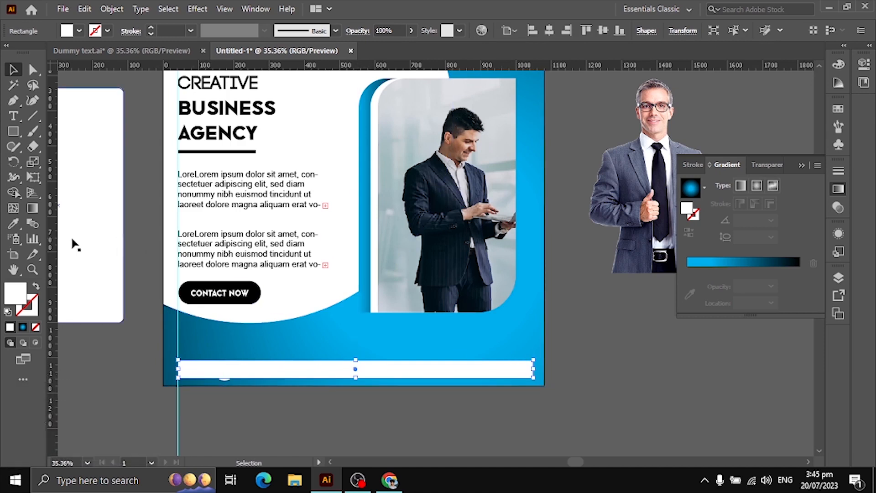
- Fill the rectangle with the near-black colour sampled from the man's suit in the photo
left_click(14, 223)
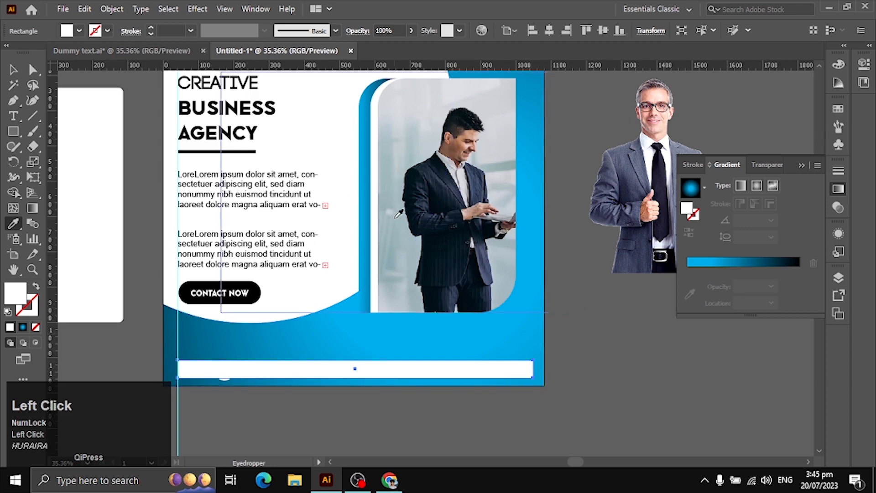
left_click(436, 197)
left_click(14, 69)
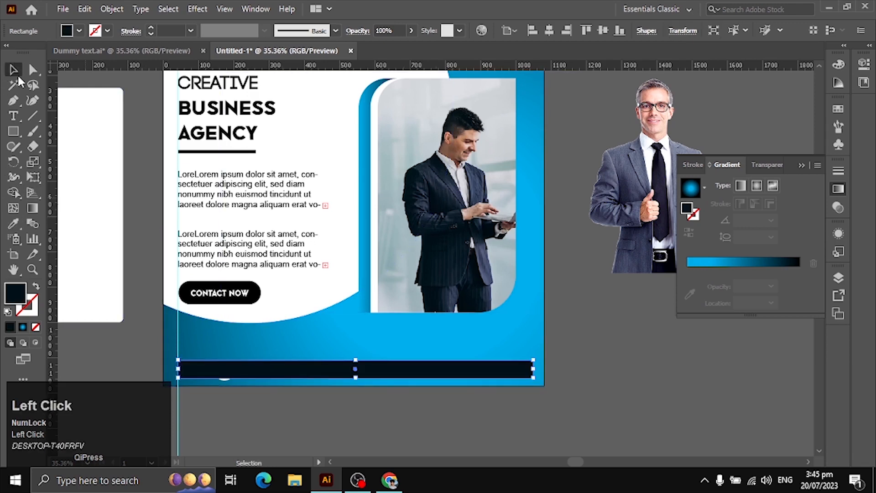
- Send the dark bar backward behind the white phone and website details
key("ctrl+space")
left_click_drag(162, 340, 347, 374)
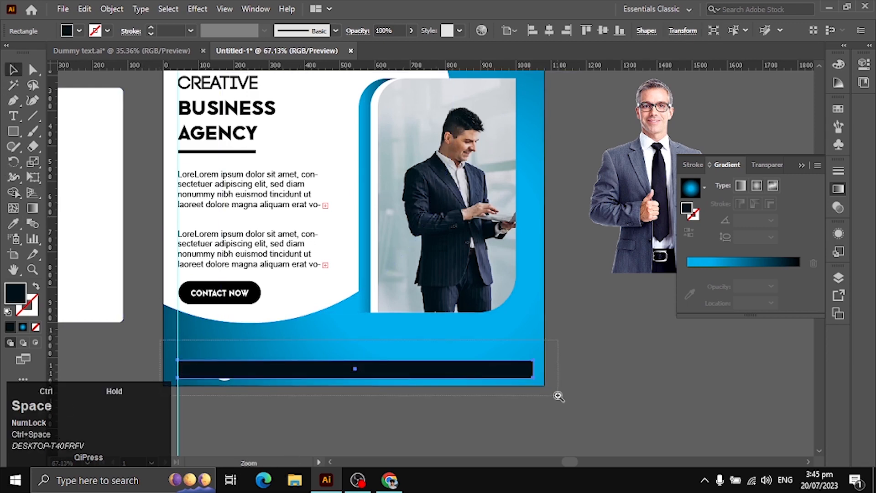
left_click(558, 396, "ctrl")
key("space")
left_click_drag(384, 229, 406, 303)
left_click(801, 165)
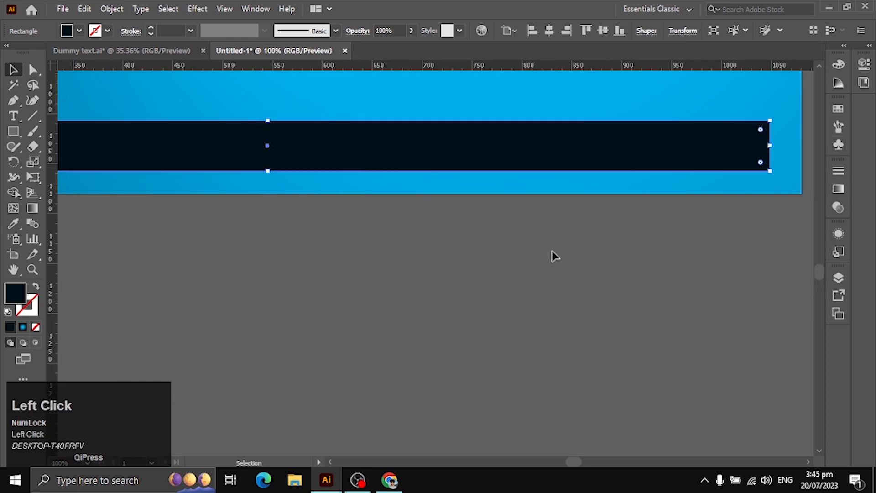
left_click(387, 266)
left_click(393, 161, "ctrl")
key("ctrl+[")
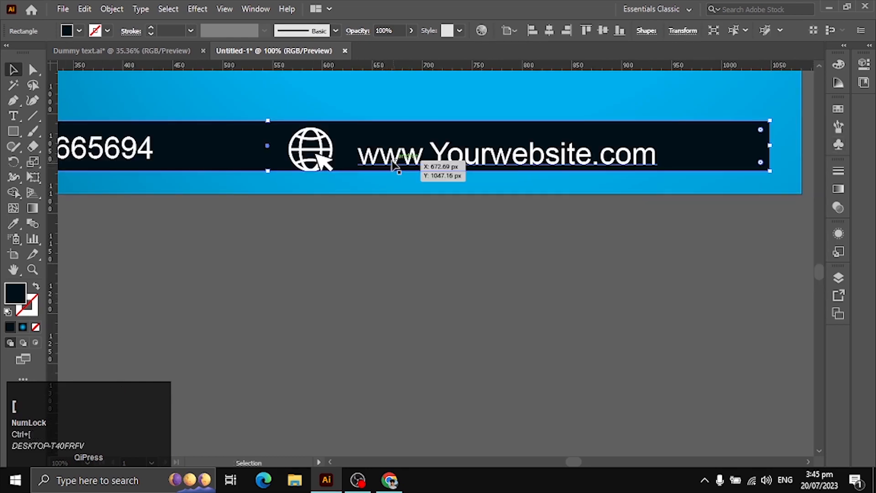
- Nudge the contact details group up in small steps to centre it vertically in the dark bar
left_click(286, 157)
left_click(280, 240)
left_click(318, 156)
key("Up")
key("Up")
key("Up")
key("Up")
key("Up")
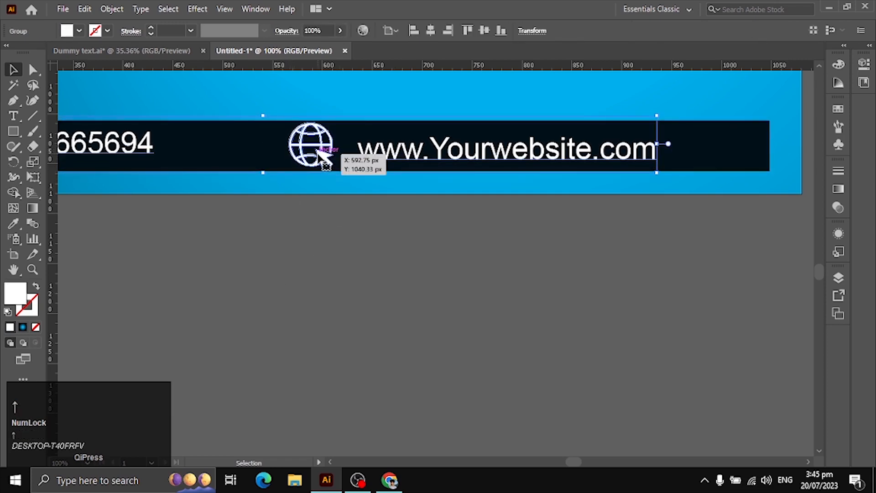
key("Up")
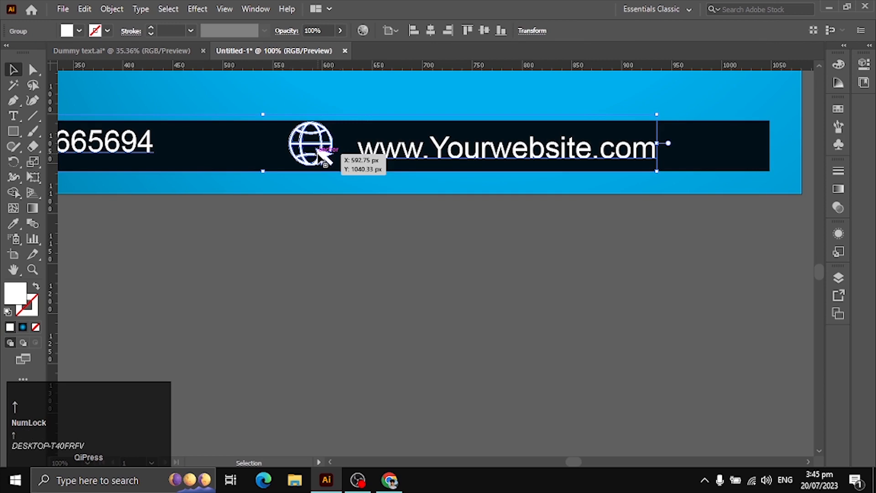
left_click(348, 283)
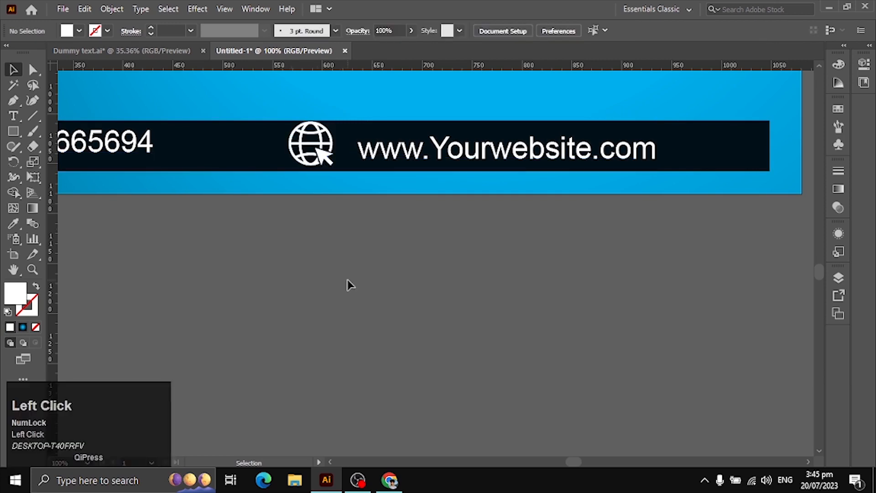
- Ungroup the contact details into separate phone and website groups and select the website group
left_click(317, 152)
left_click(322, 231)
right_click(321, 156)
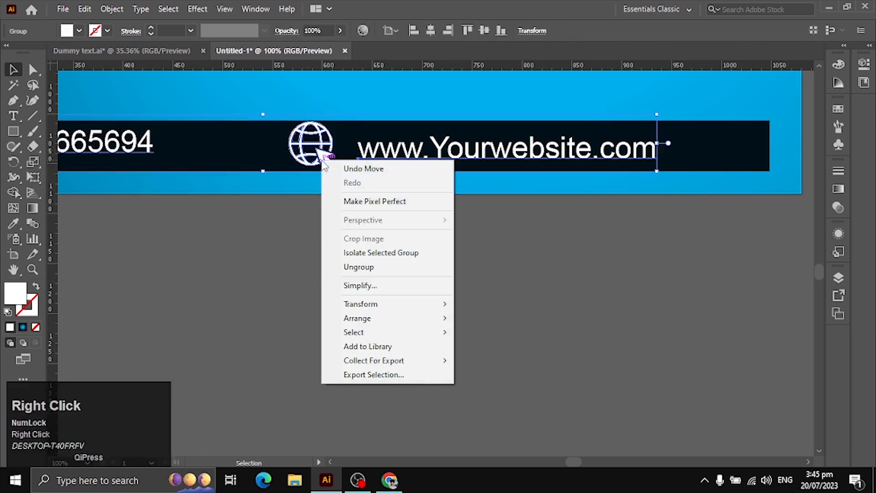
left_click(358, 266)
left_click(416, 285)
left_click(311, 134)
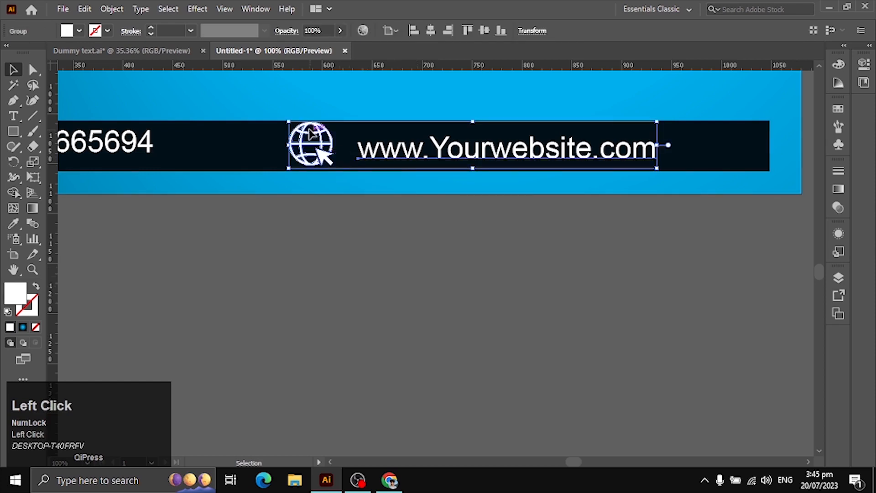
- Ungroup the website details and scale the globe icon down slightly from its centre inside the dark bar
right_click(322, 163)
left_click(363, 268)
left_click(352, 303)
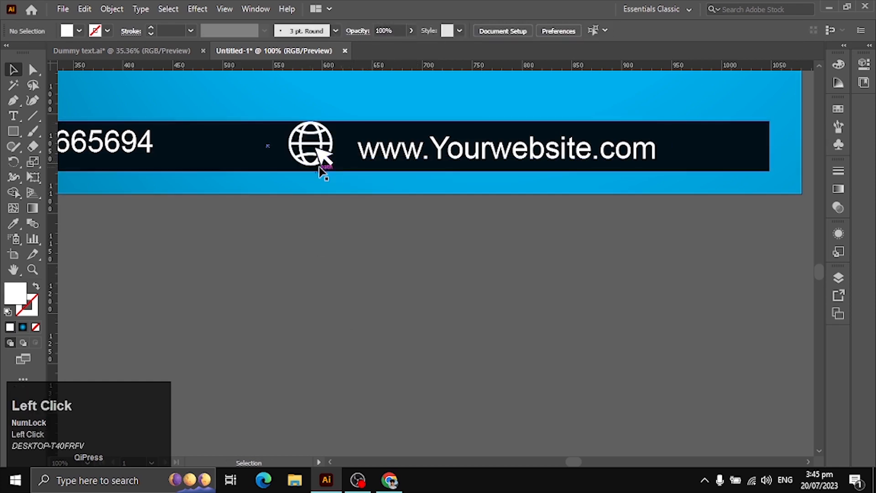
left_click(319, 166)
left_click_drag(332, 121, 330, 127)
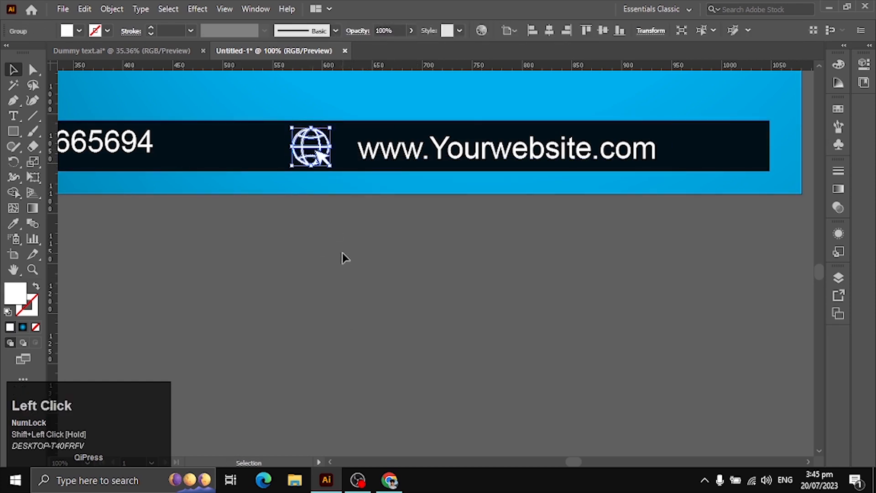
left_click(343, 257)
- Ungroup the phone details and scale the WhatsApp icon down proportionally from its centre to about 35 px wide
left_click_drag(339, 275, 548, 274)
left_click(205, 147)
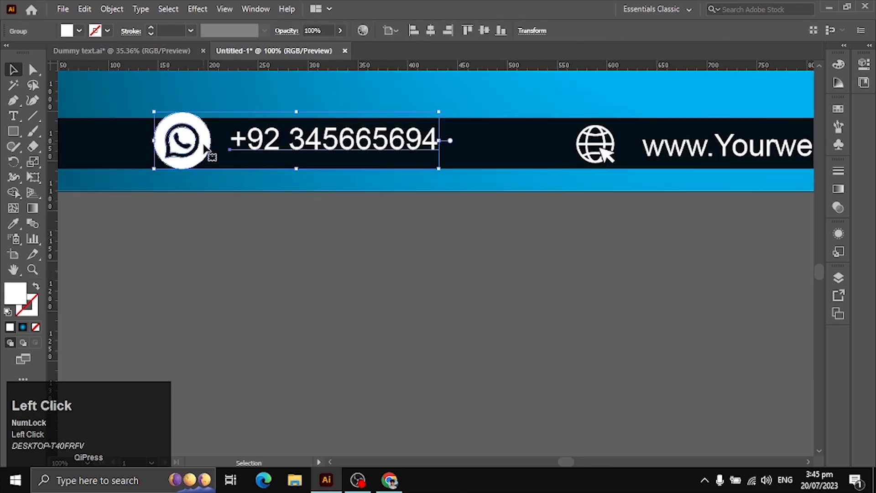
right_click(183, 131, "shift")
left_click(228, 239)
left_click(289, 297)
left_click(209, 141)
left_click_drag(182, 113, 179, 124)
key("ctrl+z")
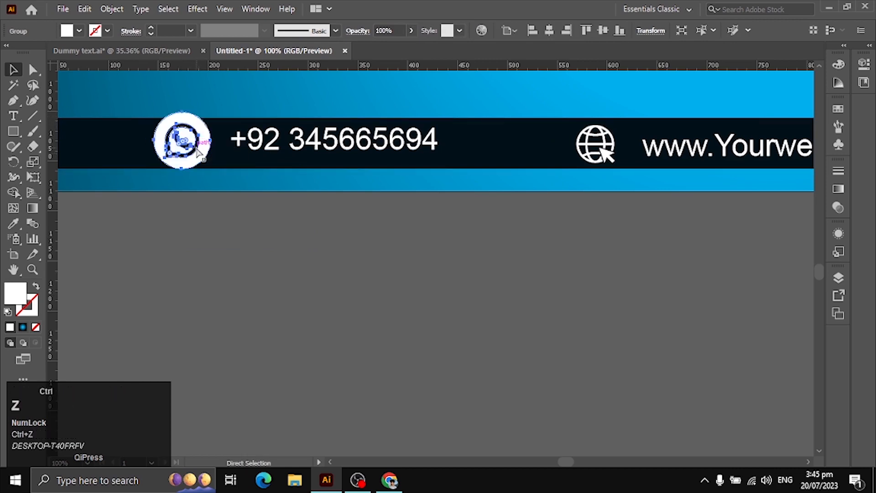
left_click_drag(182, 110, 184, 128)
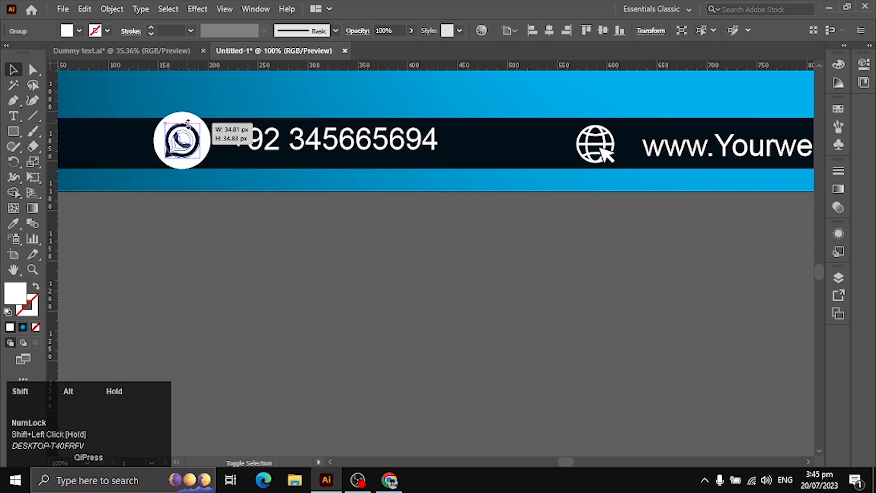
left_click(228, 223)
- Place horizontal guides near the dark bar's upper and lower edges and nudge the WhatsApp icon down onto the lower guide
left_click(201, 121)
left_click_drag(197, 61, 207, 160)
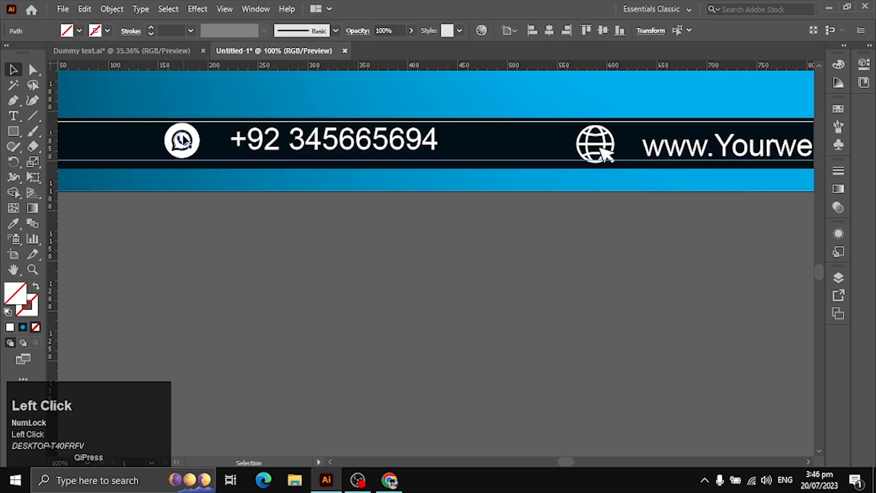
left_click(182, 141)
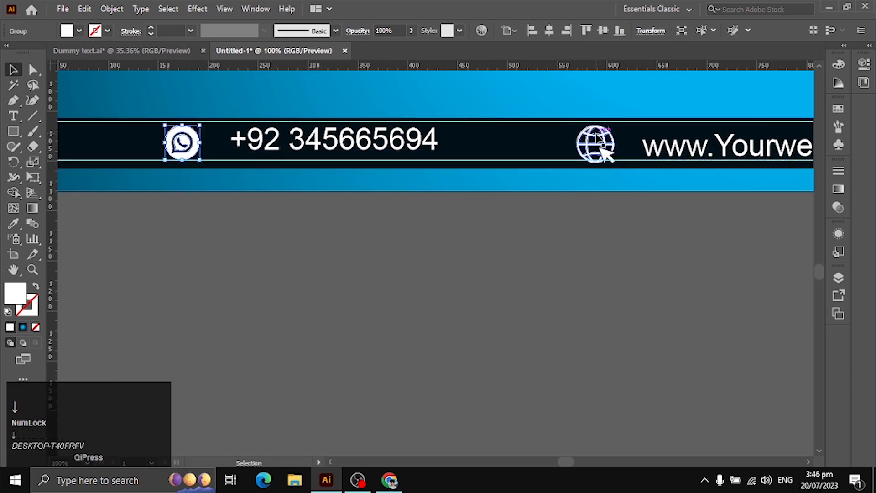
- Scale the globe icon down proportionally so it fits between the two guides in the dark bar
double_click(602, 155)
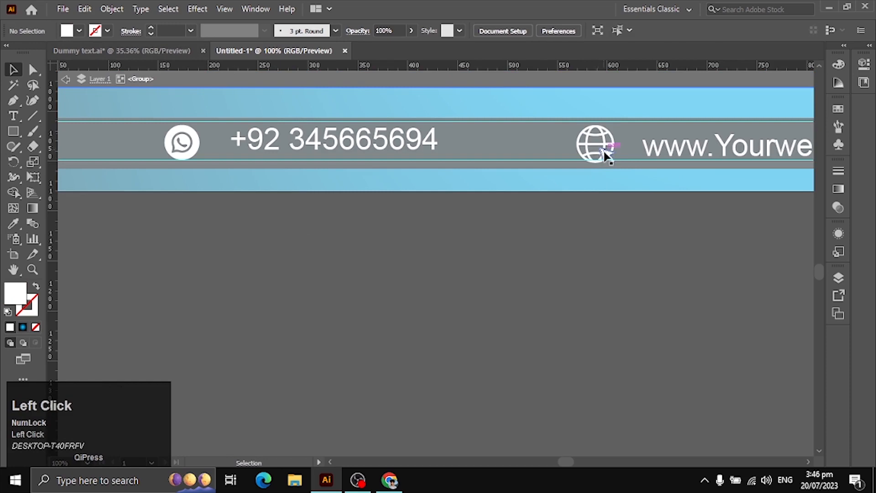
double_click(610, 220)
left_click(607, 161)
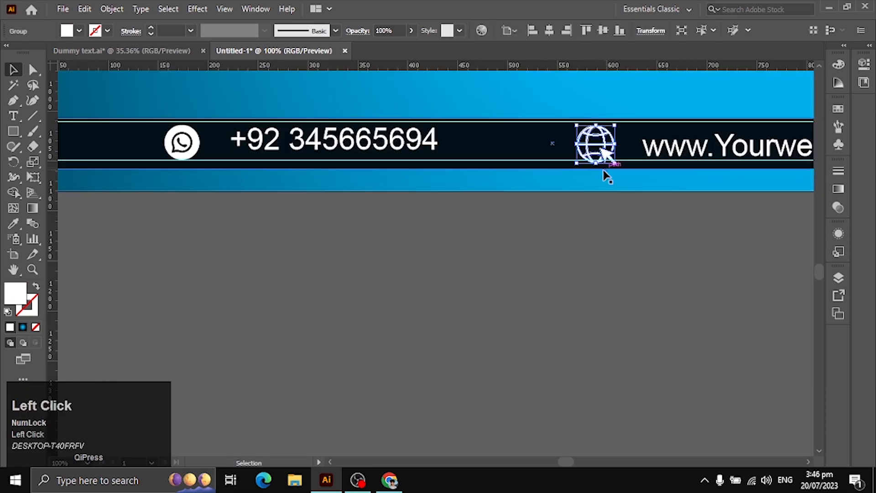
left_click_drag(615, 163, 605, 154)
left_click(606, 197)
- Nudge the website address up in small steps to centre it between the guides
left_click(677, 147)
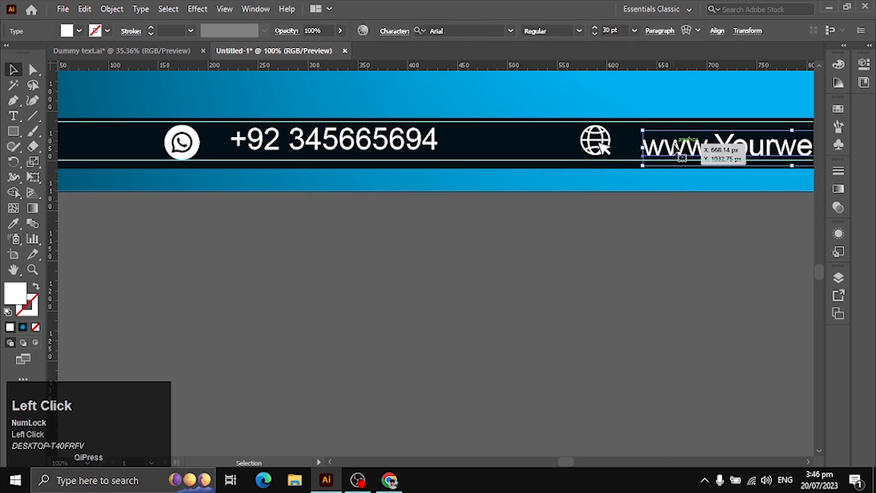
key("shift+Up")
key("shift+Down")
key("Up")
key("Up")
key("Up")
key("Up")
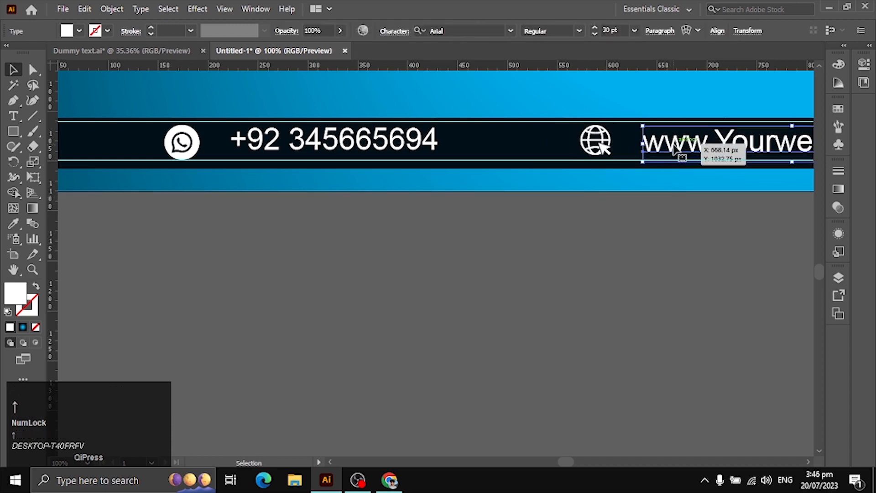
- Nudge the phone number down to line it up with the WhatsApp icon
left_click(340, 147)
key("Down")
left_click_drag(340, 147, 340, 149)
left_click(346, 210)
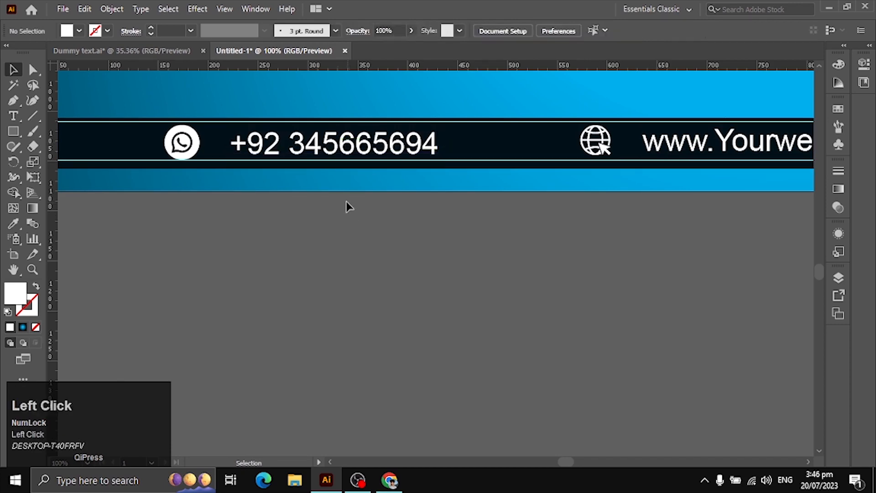
- Delete the two horizontal guides over the dark contact bar
key("ctrl+0")
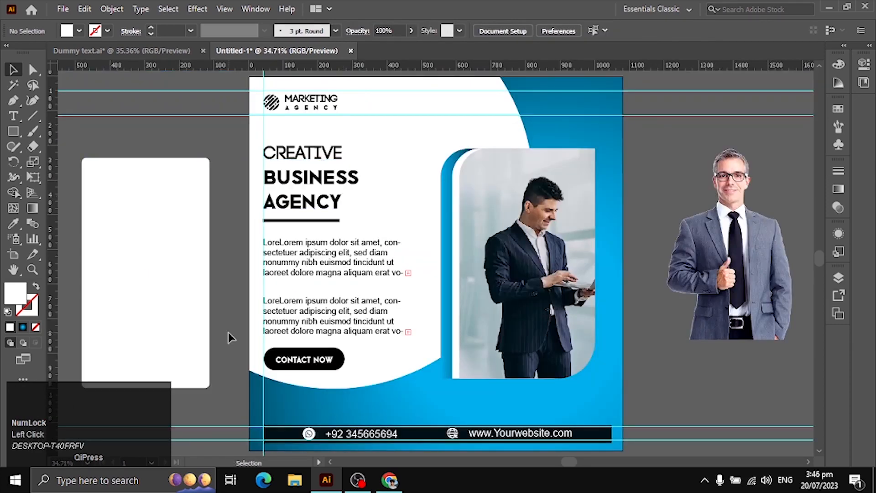
key("space")
left_click_drag(241, 334, 203, 226)
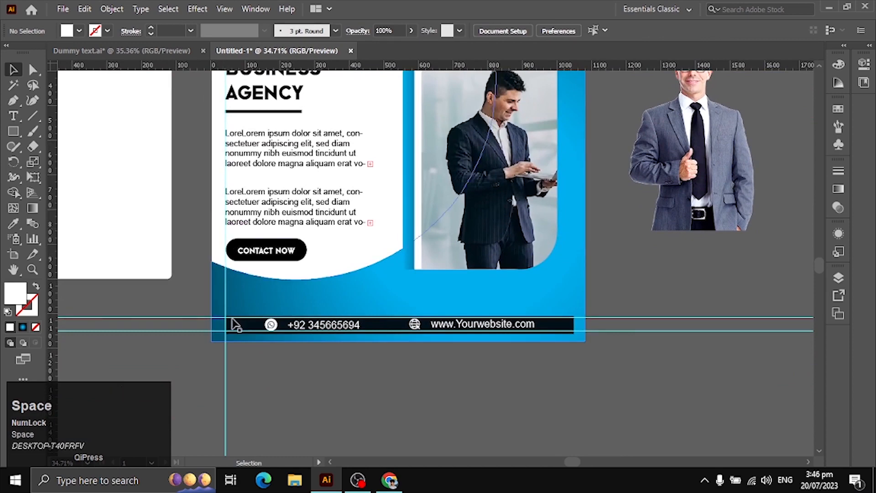
left_click(200, 295)
left_click_drag(197, 291, 186, 352)
key("Delete")
- Fill the white background rectangle with the blue shape's sampled radial gradient and move its blue colour stop close to the centre
scroll(269, 312, "up", 1)
key("space")
left_click_drag(363, 256, 328, 356)
left_click(350, 180)
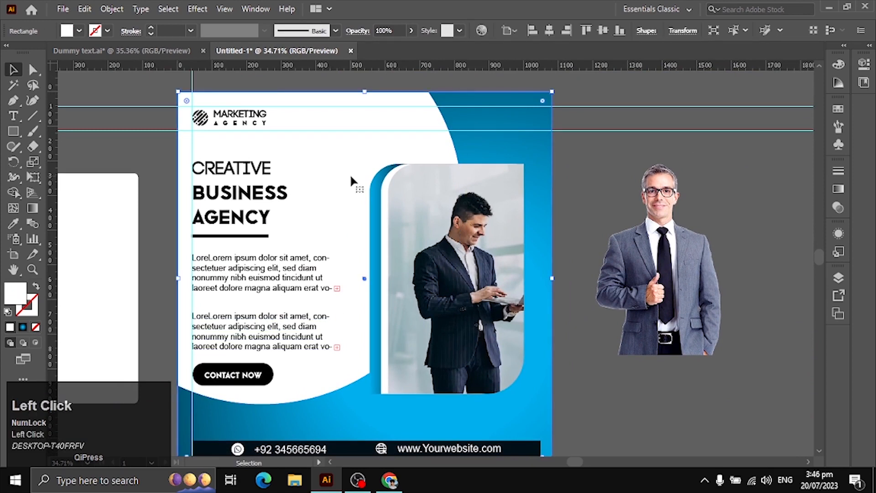
left_click(14, 225)
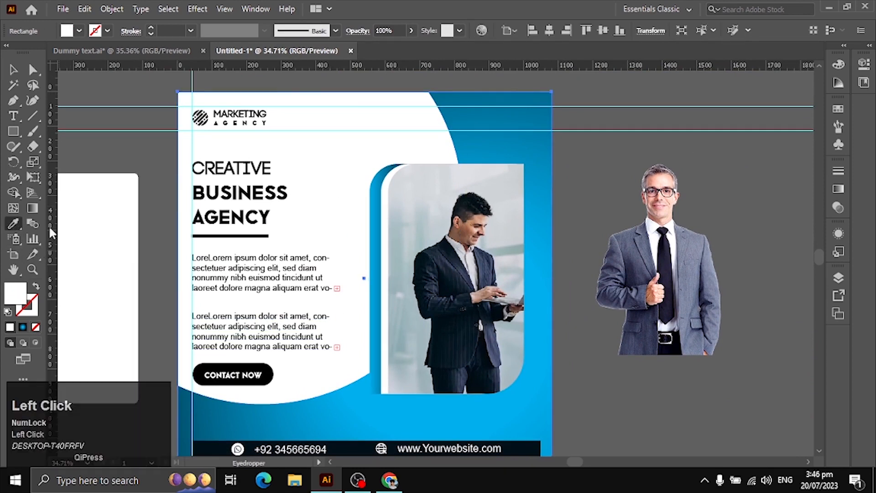
left_click(487, 137)
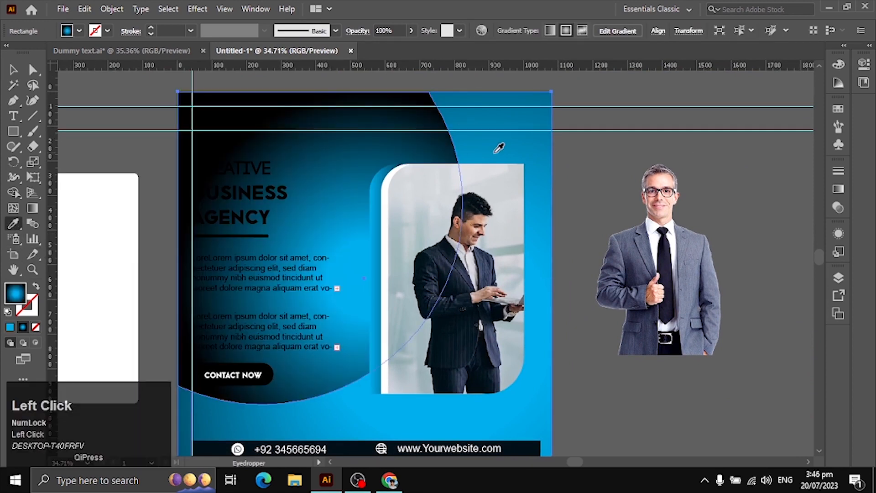
key("g")
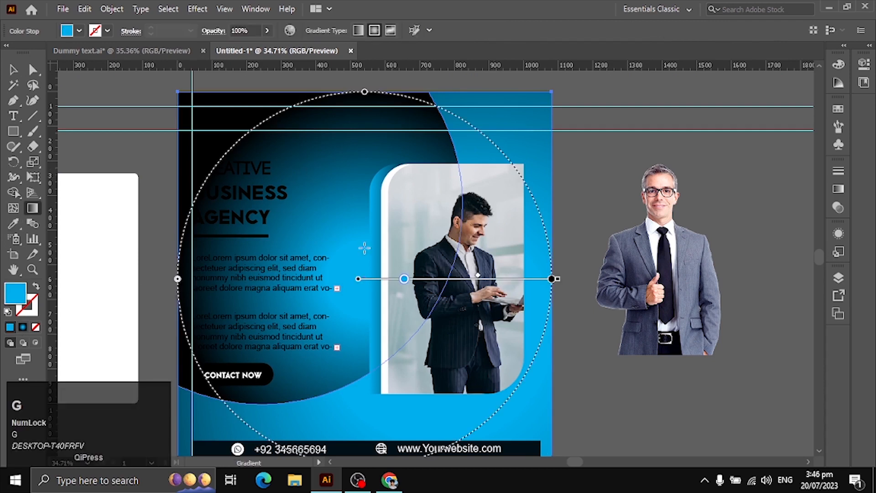
left_click_drag(404, 278, 364, 278)
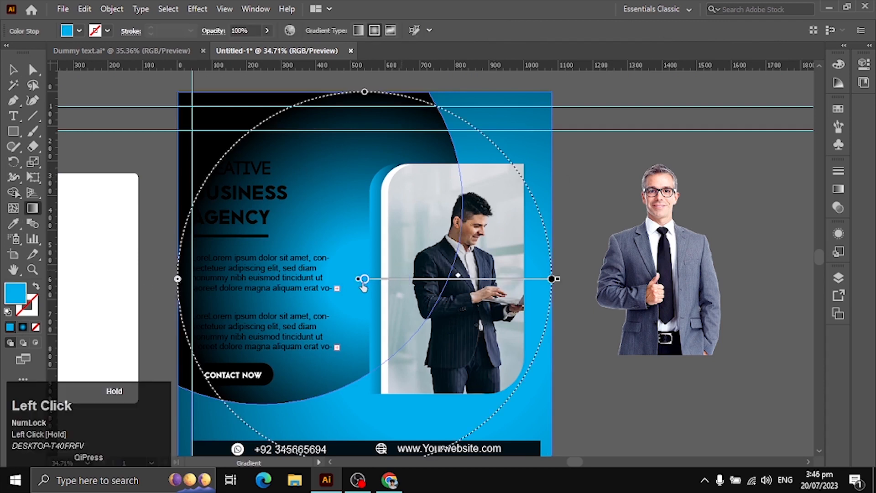
- Change the background gradient's black end stop to the white swatch
left_click(838, 188)
left_click(799, 271)
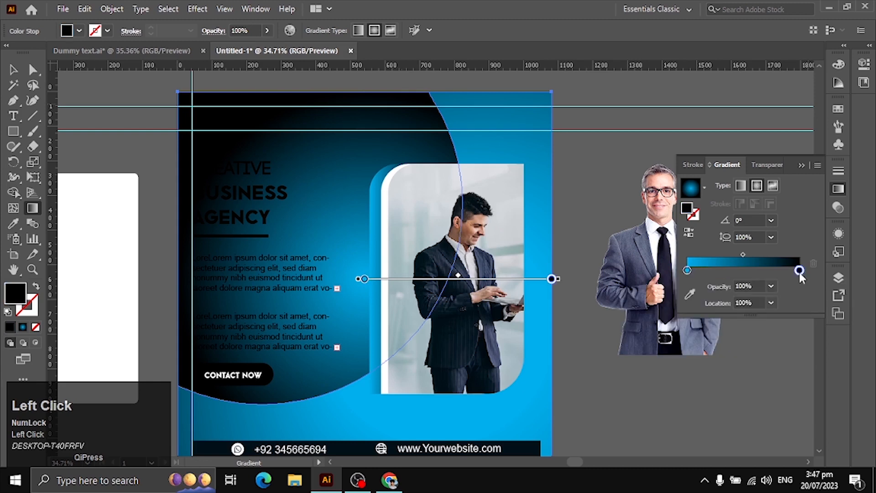
left_click(799, 270)
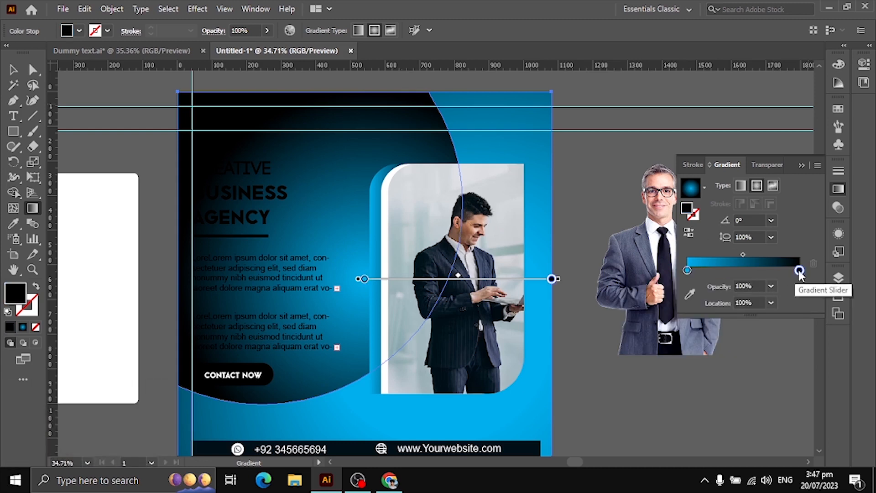
double_click(800, 271)
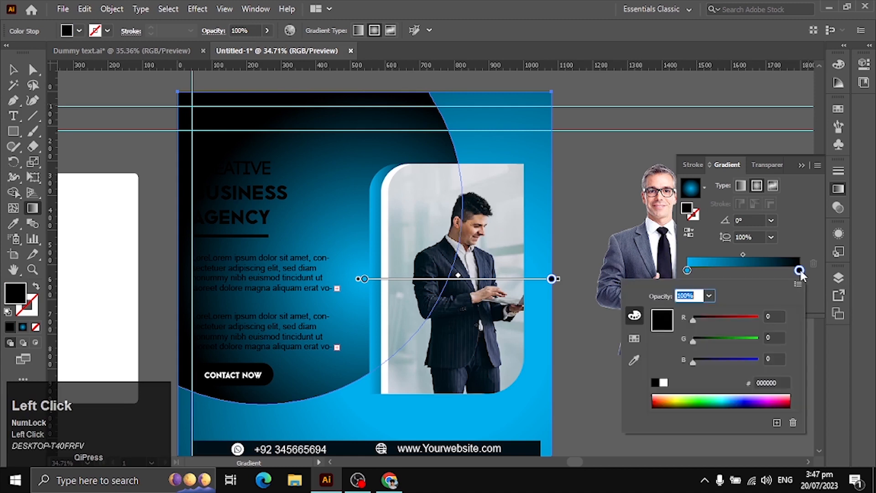
left_click(634, 338)
left_click(652, 312)
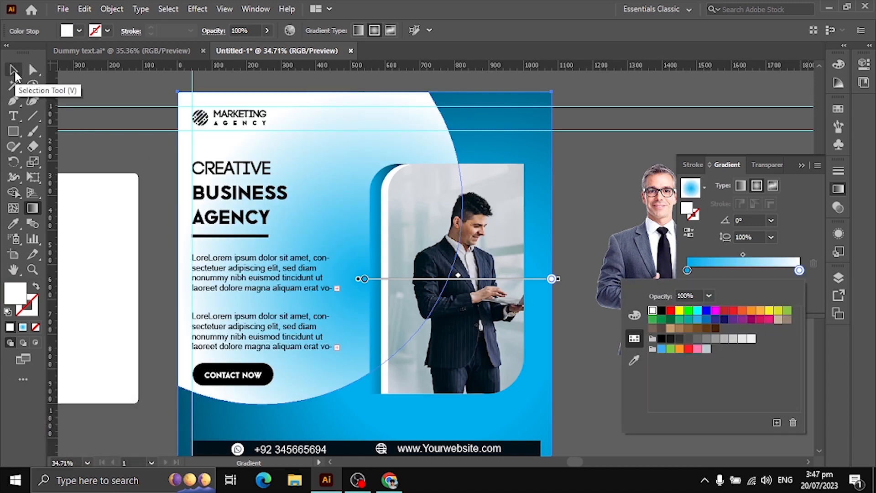
- Make the background gradient linear, reverse it, and run it diagonally from white at the upper left to blue at the lower right
left_click(472, 78)
left_click(741, 186)
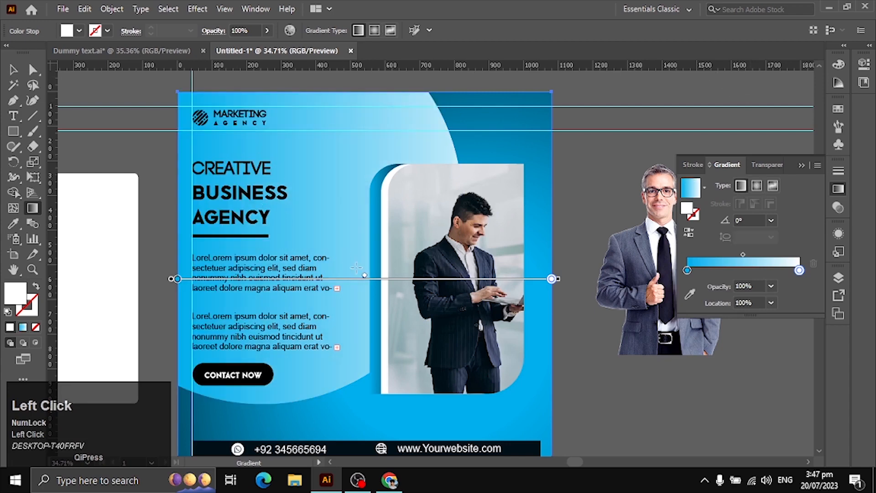
left_click(689, 233)
left_click(11, 74)
key("g")
left_click_drag(197, 76, 462, 397)
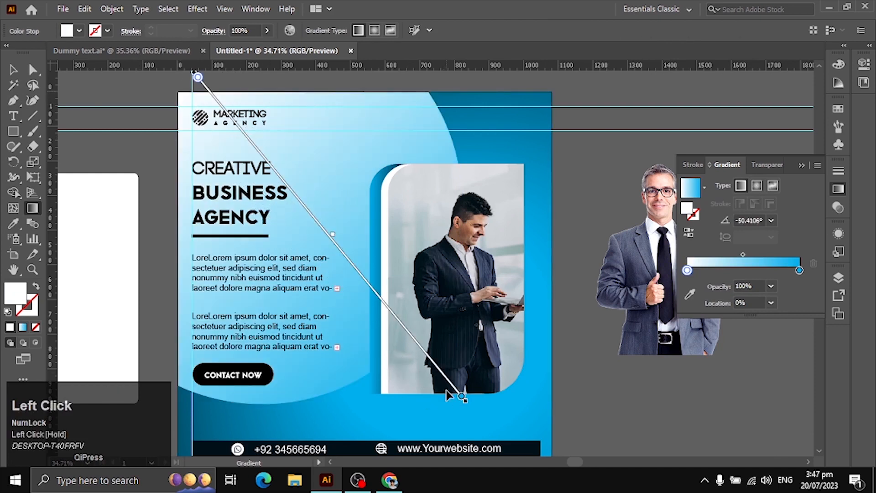
left_click(13, 70)
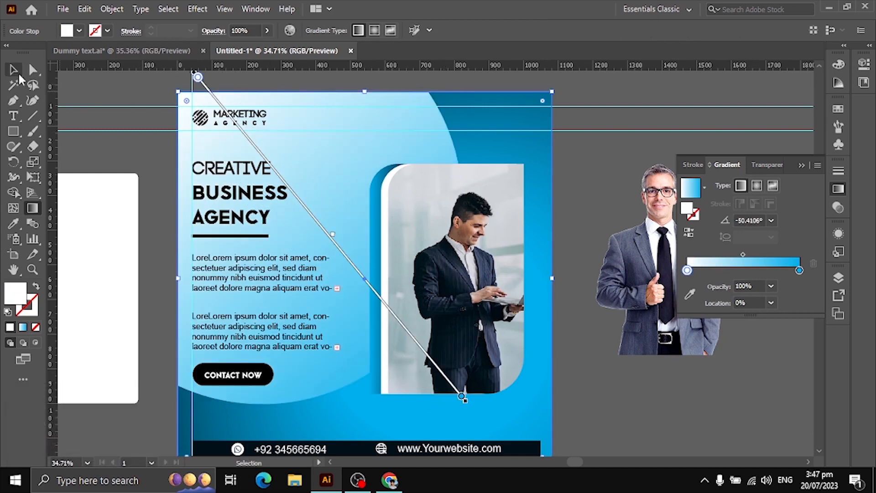
left_click(137, 151)
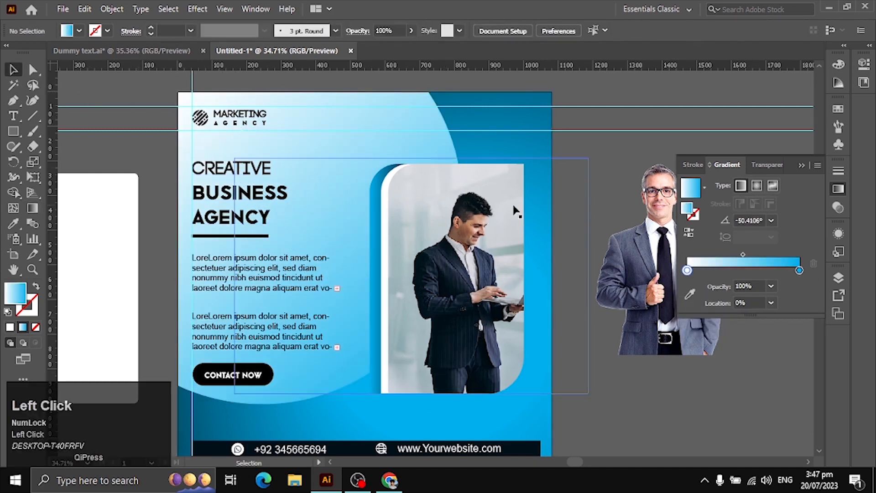
- Select the curved blue shape and offset its path by 20 px with miter joins
left_click(530, 163)
left_click_drag(530, 163, 549, 163)
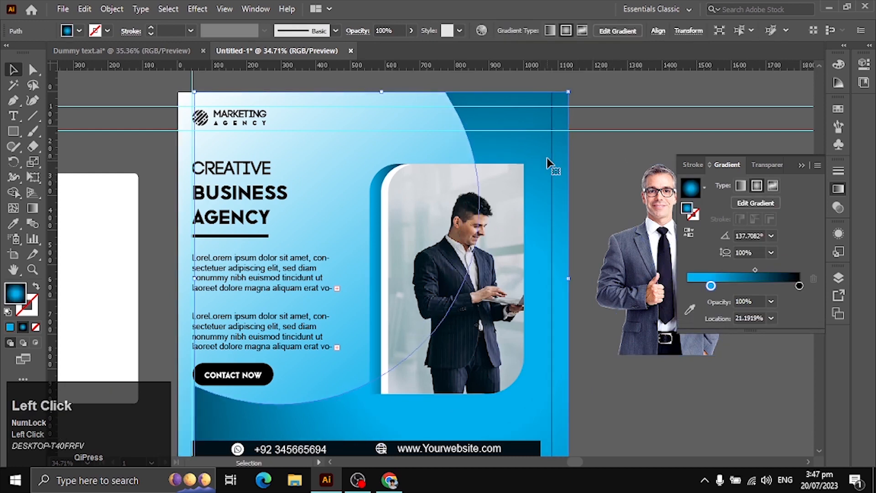
key("ctrl+z")
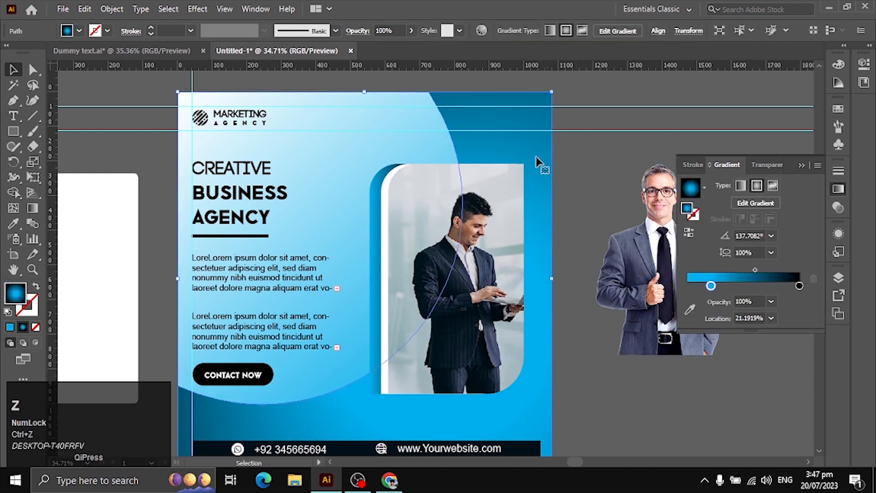
left_click(115, 9)
mouse_move(254, 310)
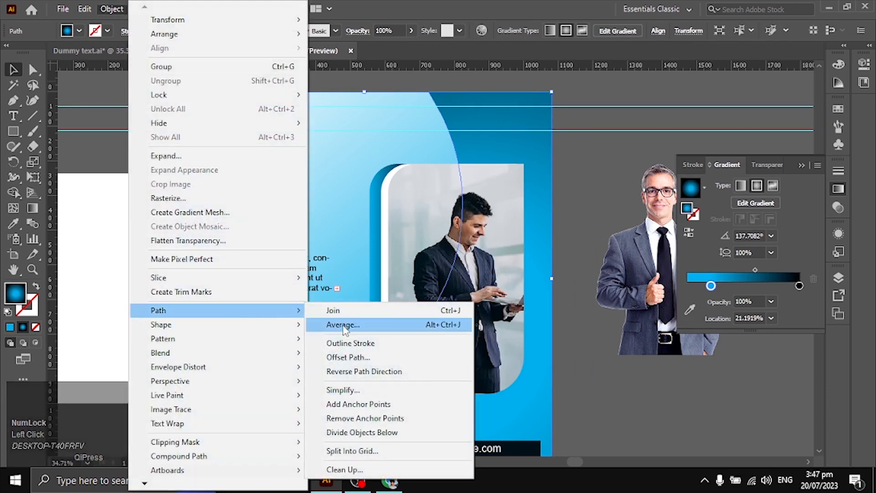
left_click(354, 358)
key("shift+Up")
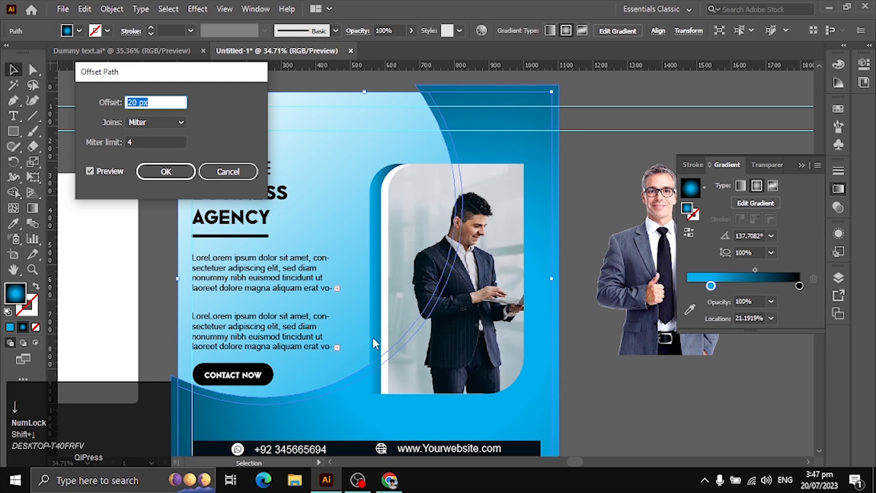
left_click(182, 173)
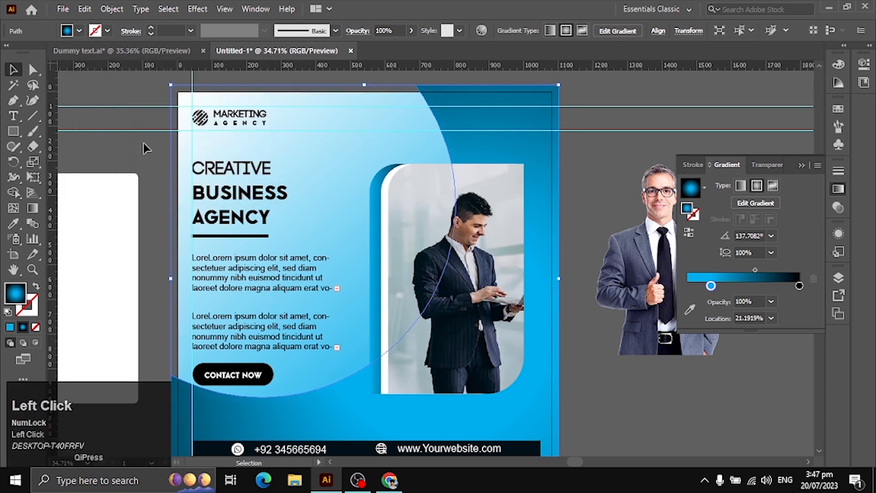
- Colour the offset shape with the cyan swatch and swap fill and stroke to leave only a cyan outline
left_click(79, 31)
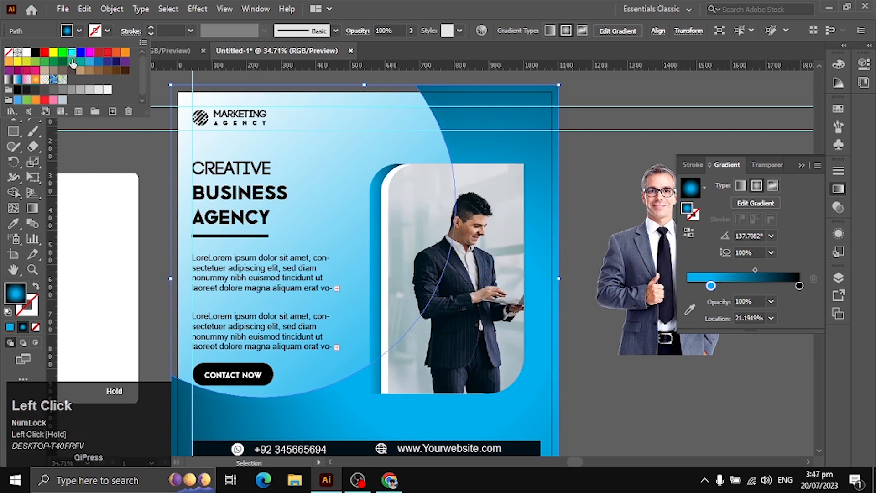
left_click(72, 53)
left_click(49, 301)
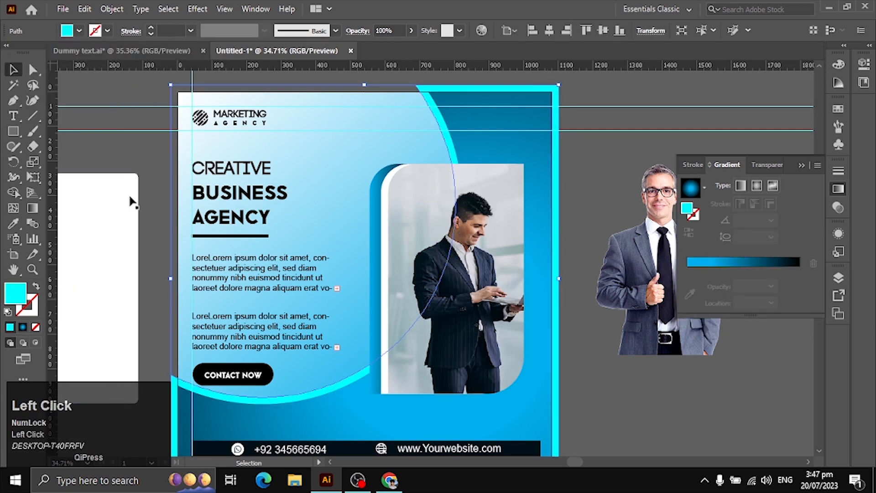
left_click(36, 287)
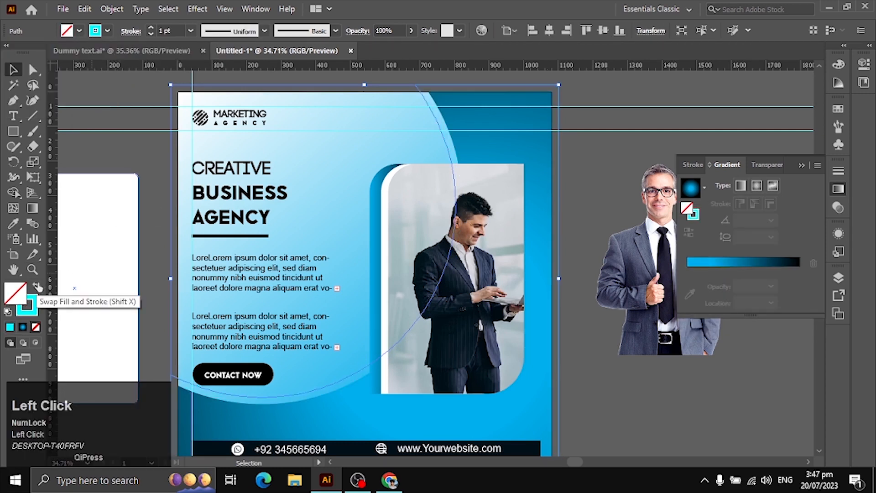
- Set the cyan outline's stroke weight to 5 pt and deselect it
left_click(191, 31)
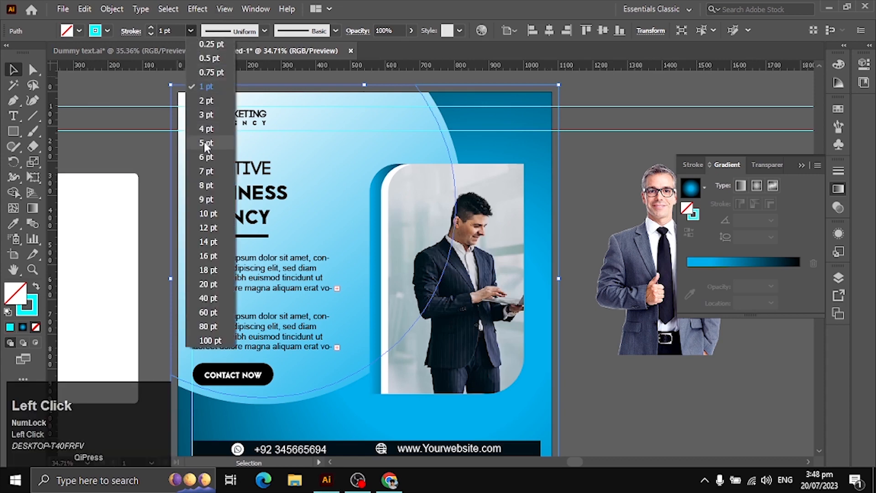
left_click(205, 157)
left_click(197, 144)
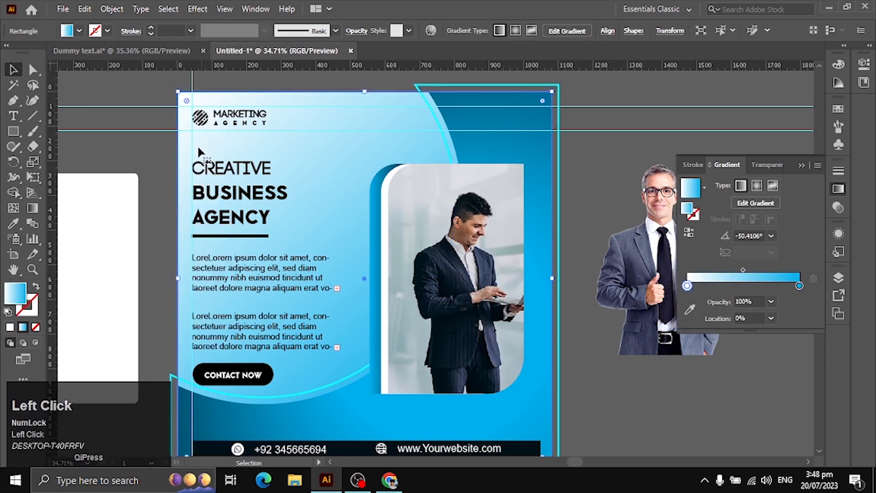
left_click(160, 155)
left_click_drag(252, 164, 230, 125)
left_click_drag(302, 250, 338, 283)
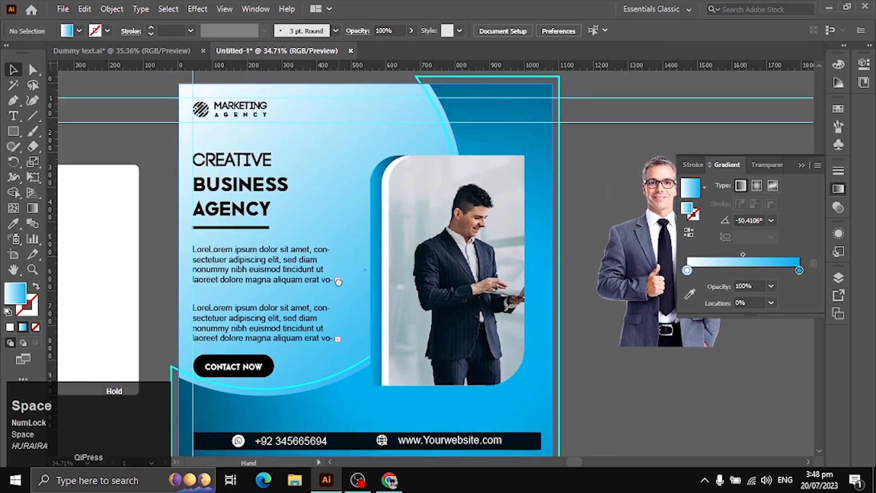
double_click(240, 191)
left_click_drag(201, 194, 230, 193)
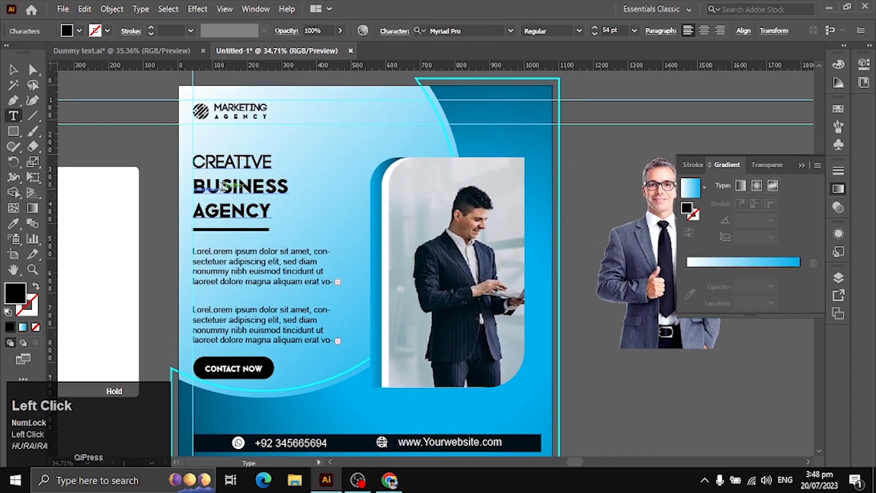
key("ctrl+z")
left_click(105, 159)
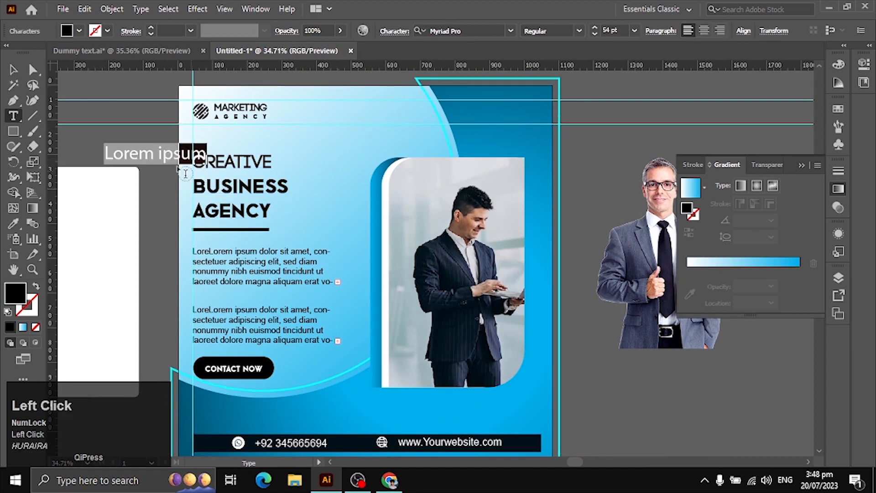
key("ctrl+z")
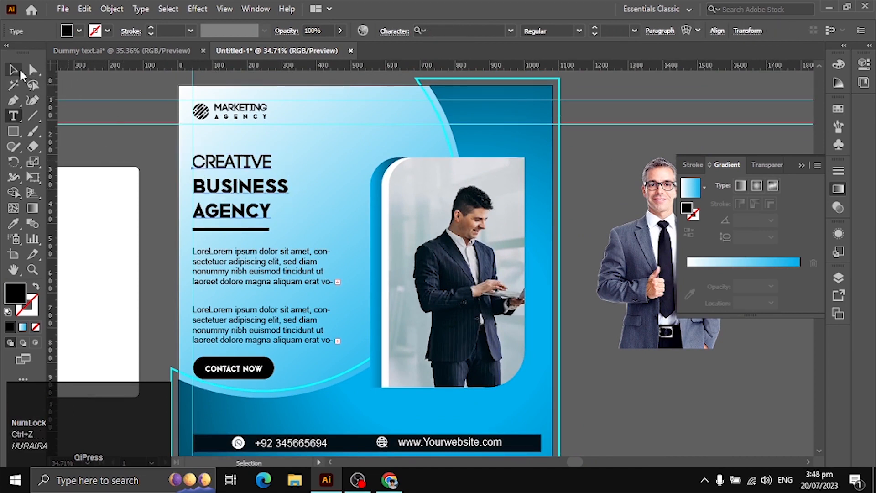
- Apply a Multiply drop shadow to the headline text with 40% opacity, -1 px X offset, 1 px Y offset and 3 px blur
left_click(13, 70)
left_click(197, 9)
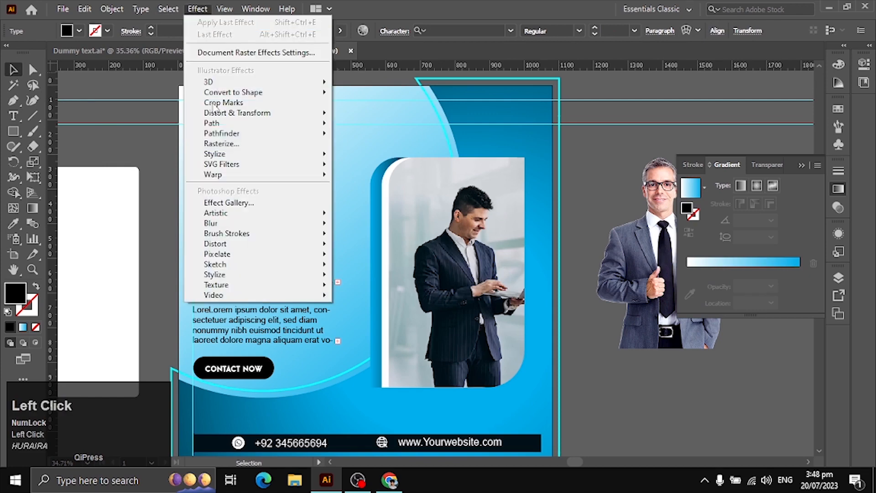
mouse_move(314, 153)
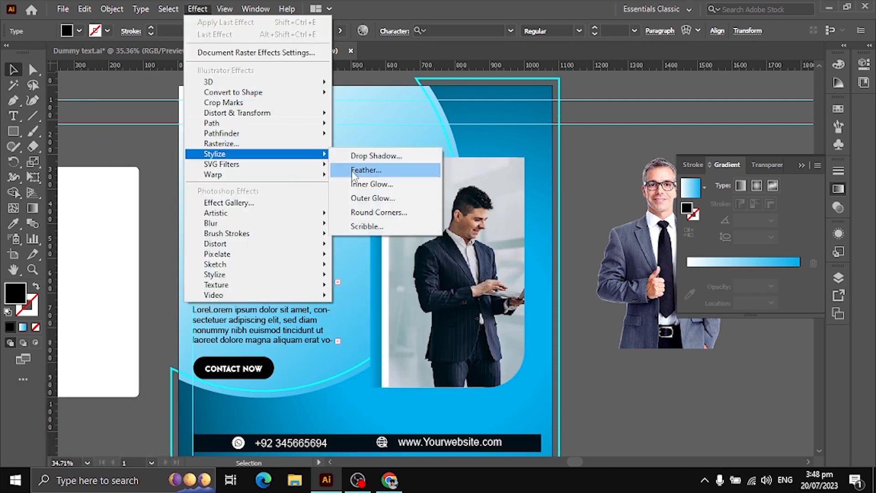
left_click(365, 156)
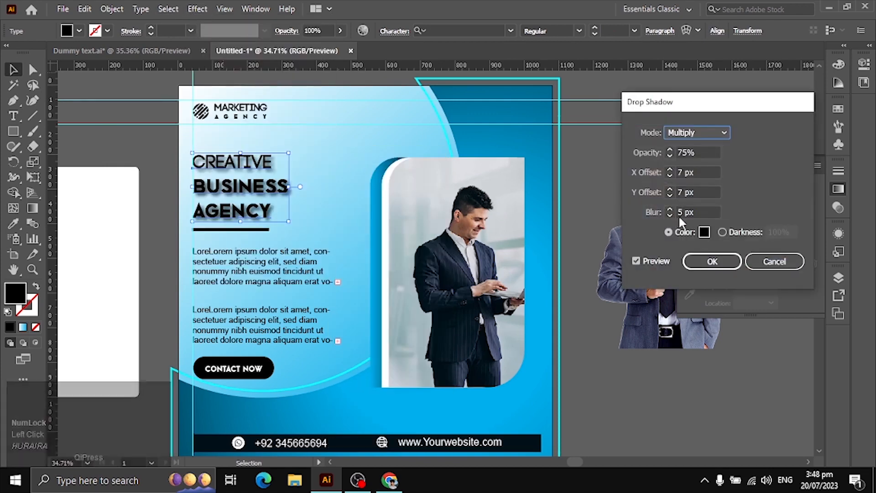
left_click(669, 215)
left_click(669, 196)
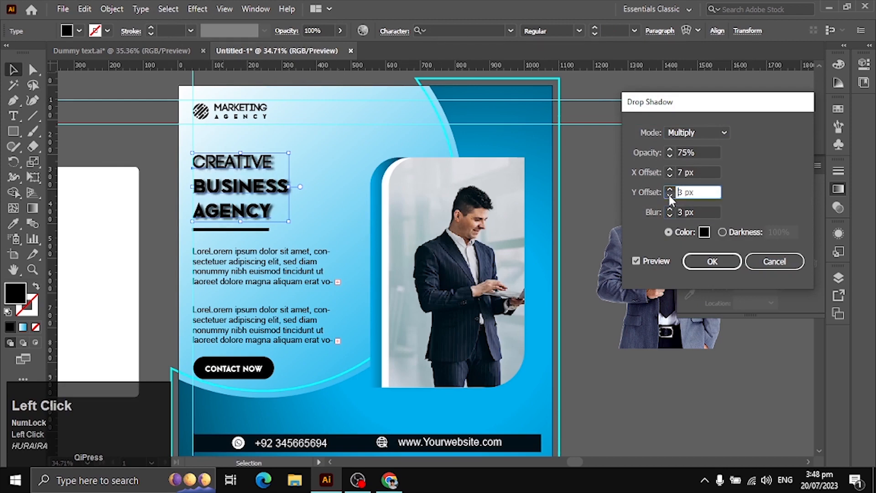
left_click(669, 176)
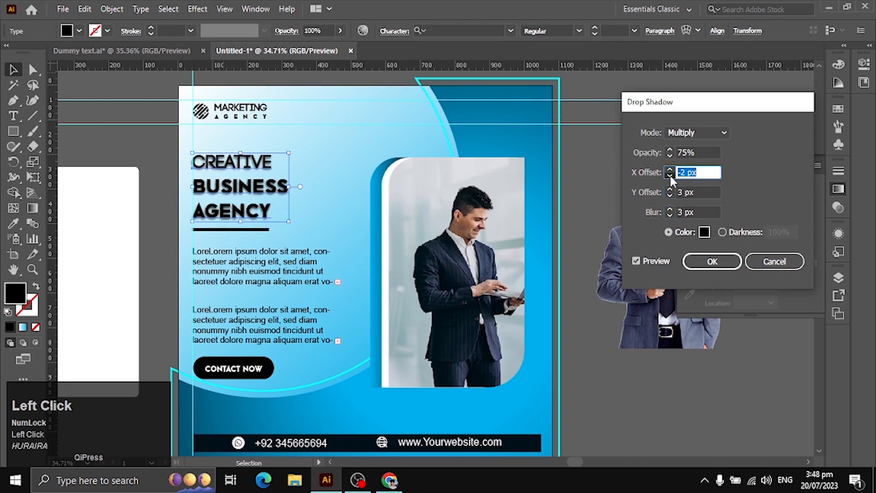
left_click(669, 174)
left_click(669, 175)
left_click(669, 156)
left_click(670, 157)
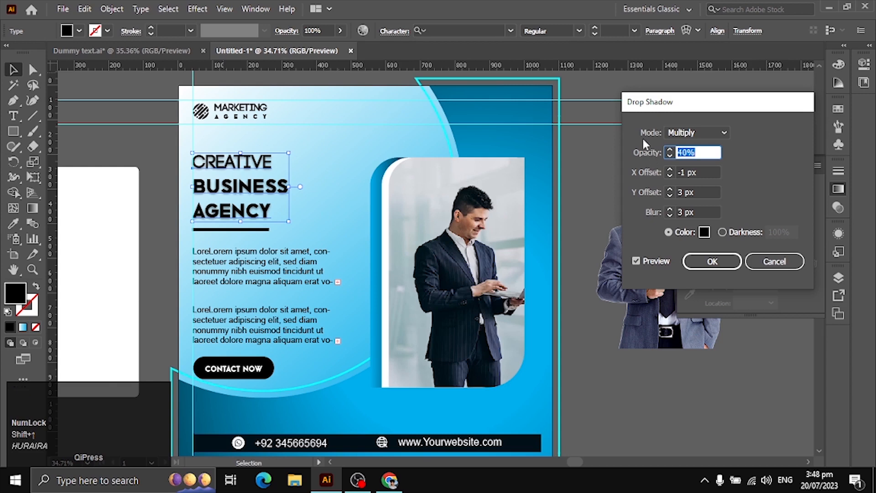
left_click(668, 194)
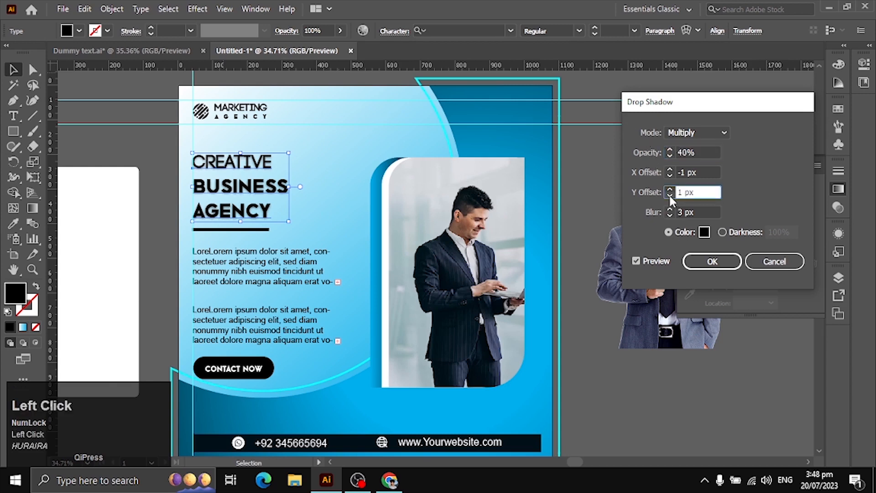
left_click(712, 261)
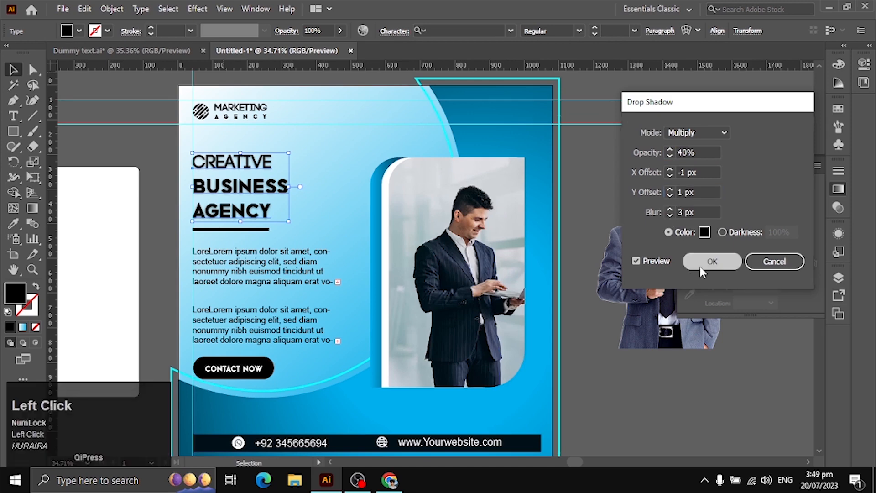
- Copy the FOLLOW US text and the three social media icons from the Dummy text.ai document
left_click(122, 51)
scroll(456, 153, "up", 3)
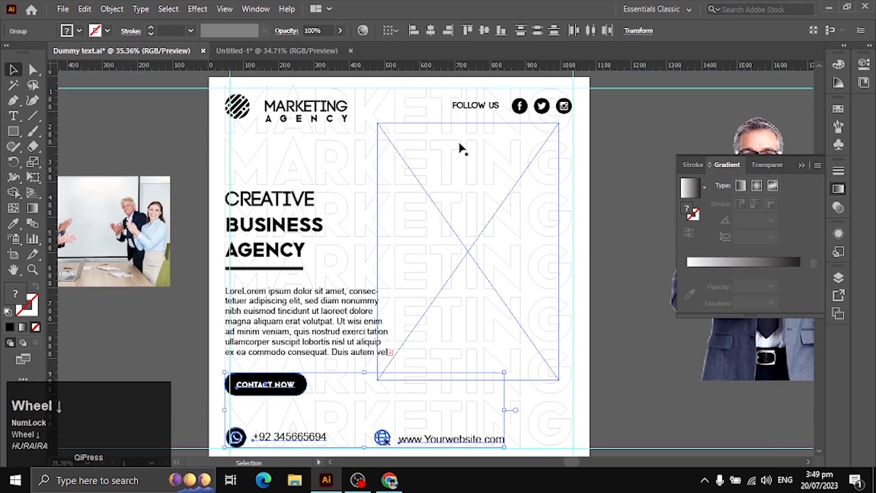
left_click(443, 101)
double_click(564, 106)
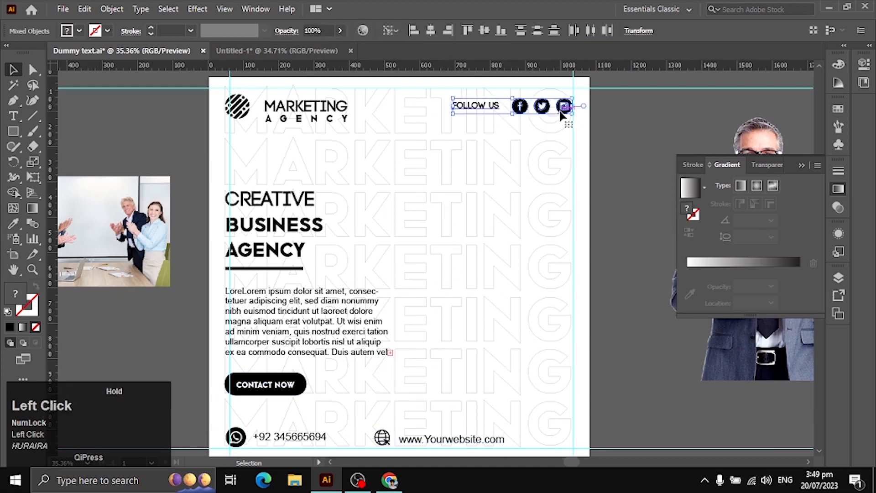
double_click(612, 135)
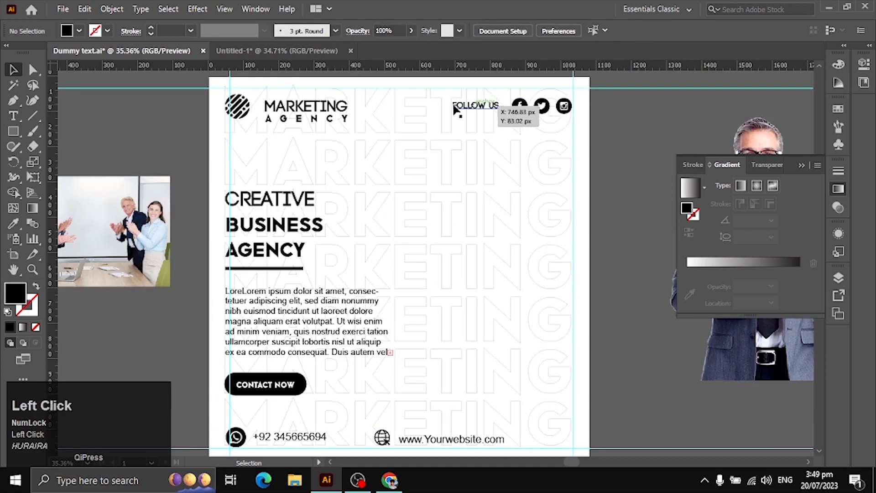
left_click(536, 199)
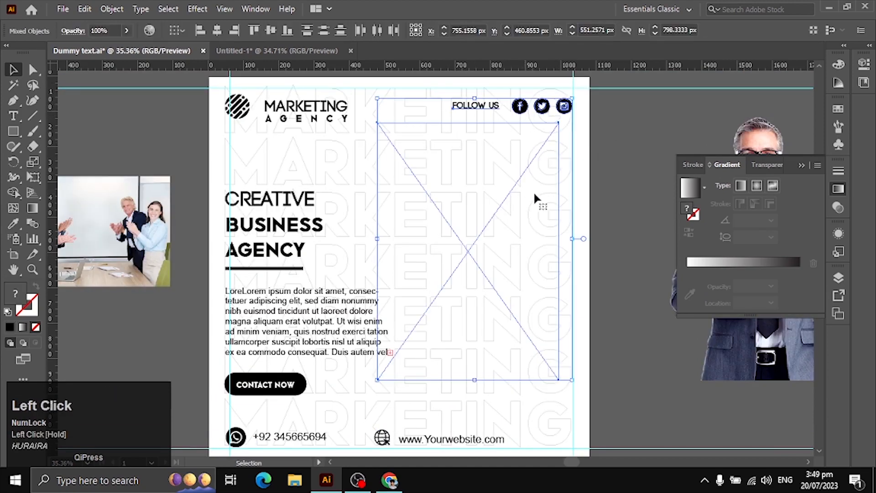
left_click(523, 249, "shift")
key("ctrl")
key("ctrl+c")
- Paste the FOLLOW US text and icons into the Untitled-1 design and place them above the photo panel, level with the logo
left_click(277, 51)
key("ctrl+v")
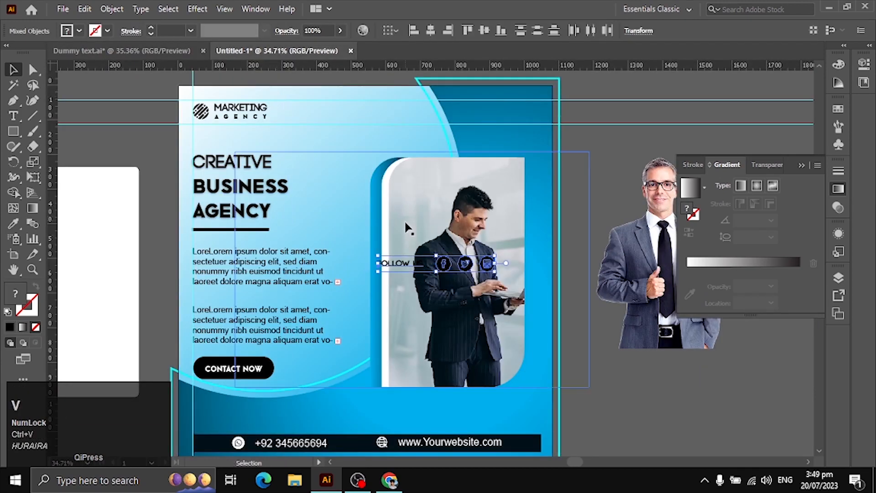
left_click_drag(450, 268, 447, 114)
left_click(528, 109)
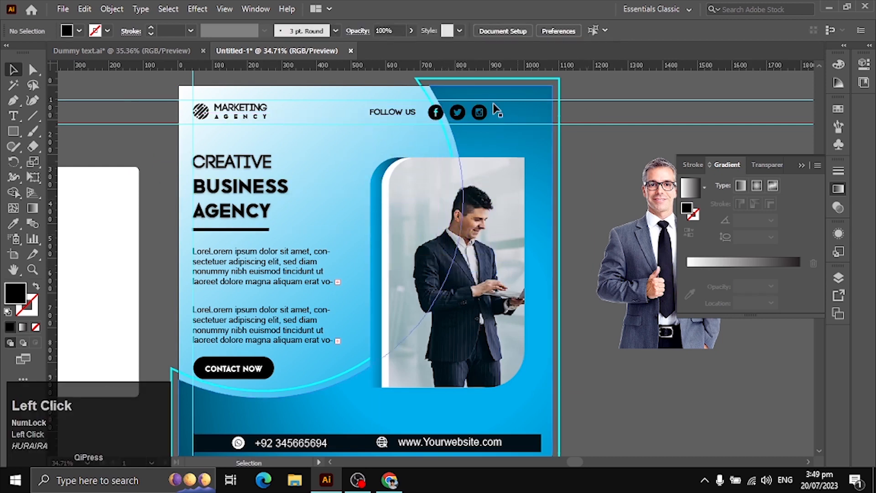
- Move the group of social media icons right, away from the FOLLOW US text and onto the dark blue shape
double_click(435, 113)
double_click(433, 81)
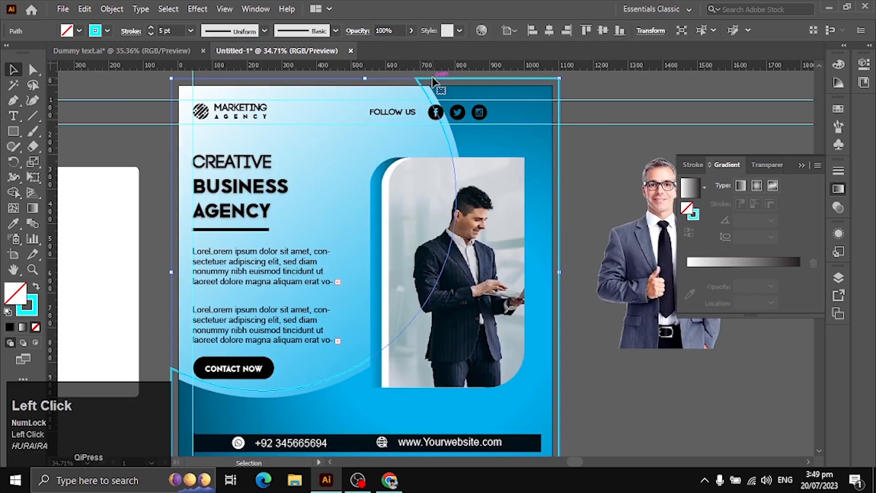
left_click(391, 82)
left_click(433, 114)
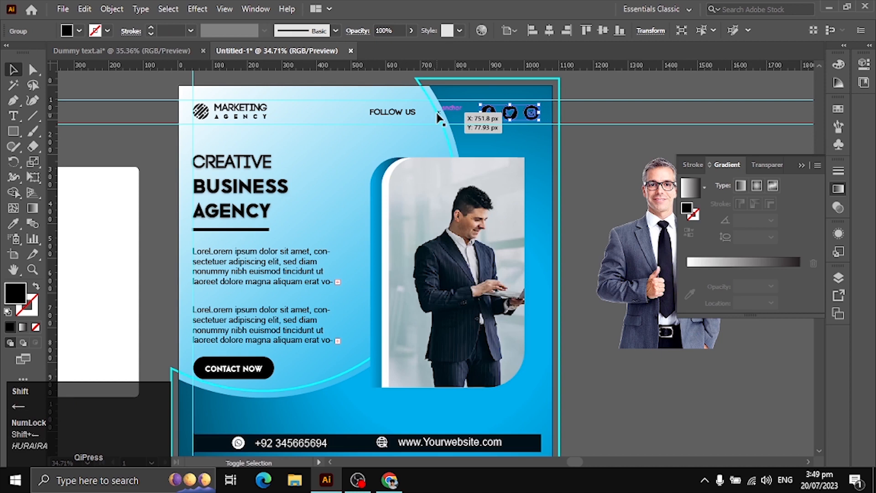
- Fill the social media icons with the white swatch and deselect them
left_click(78, 31)
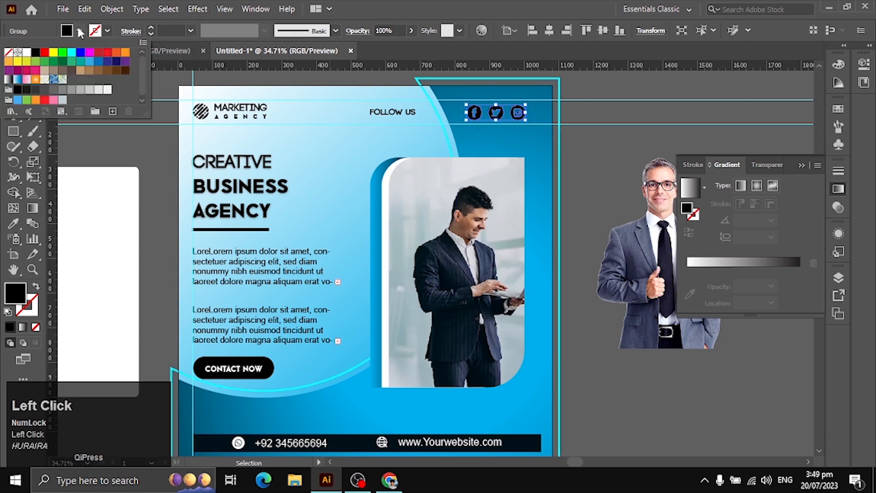
left_click(26, 53)
left_click(578, 132)
left_click(578, 133)
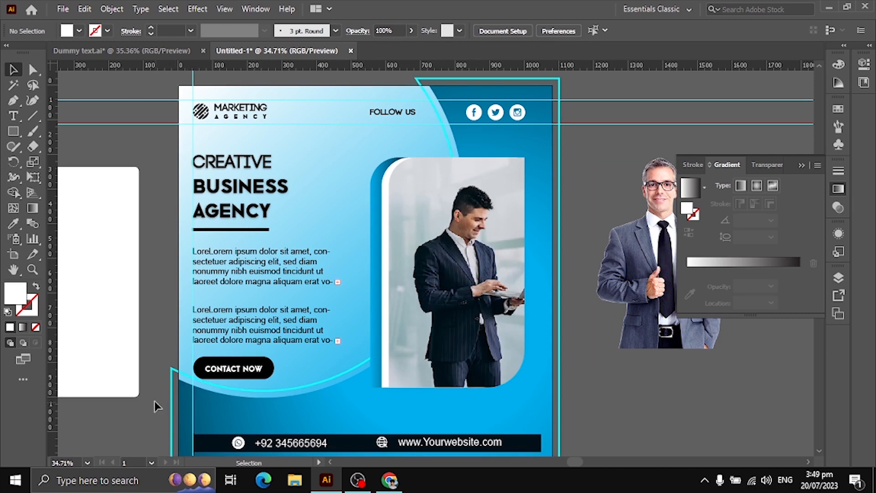
left_click(225, 415)
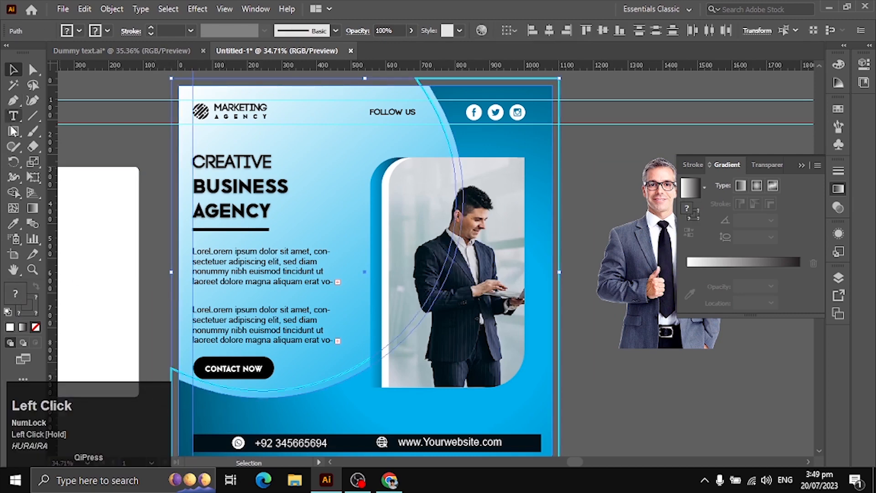
double_click(14, 192)
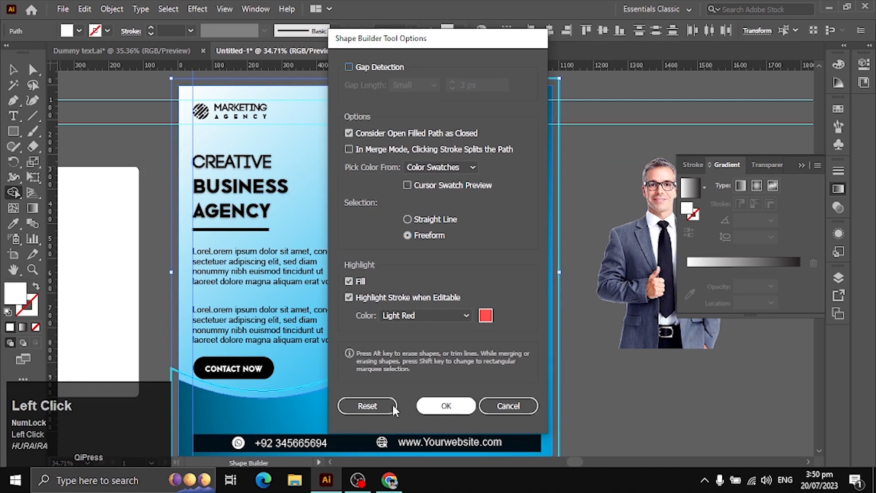
left_click(435, 407)
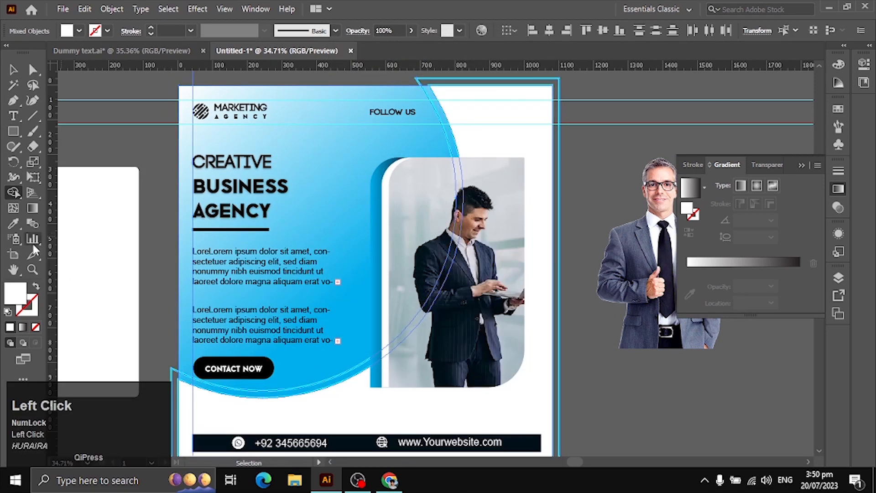
left_click(14, 69)
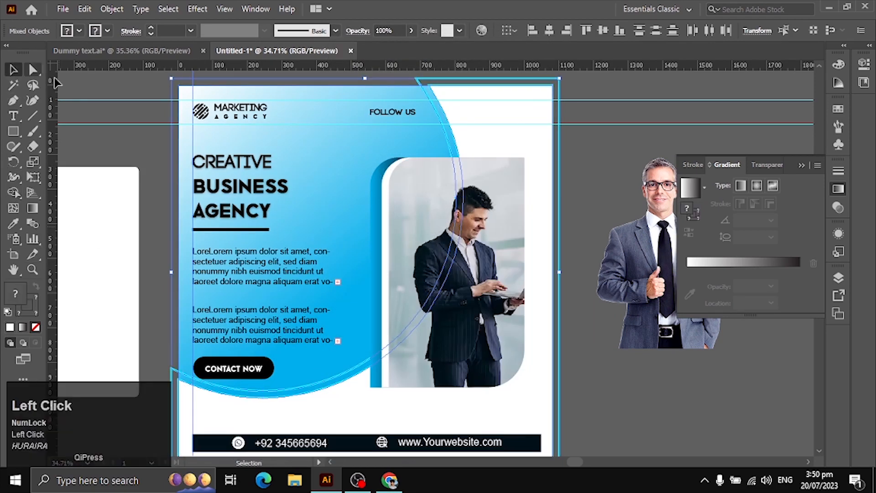
key("ctrl+z")
left_click(152, 165)
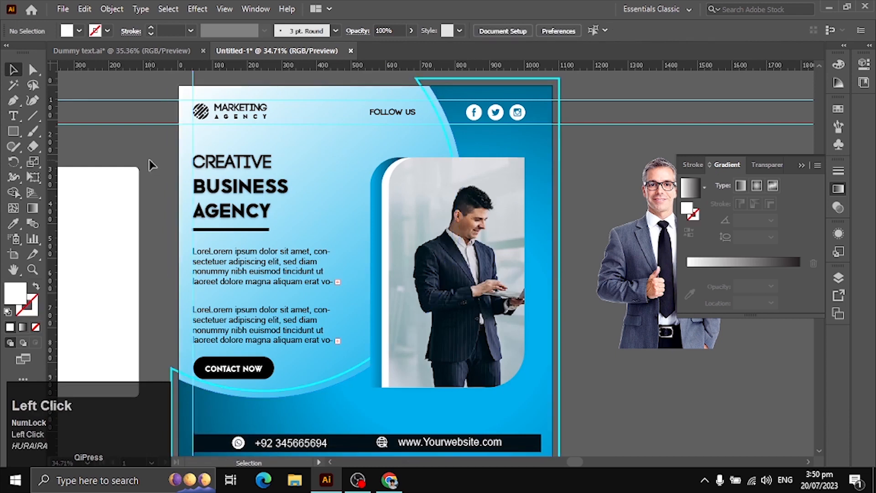
- Select the gradient background and the cyan outline and use Shape Builder to erase the part of the outline outside the artboard
left_click(178, 365)
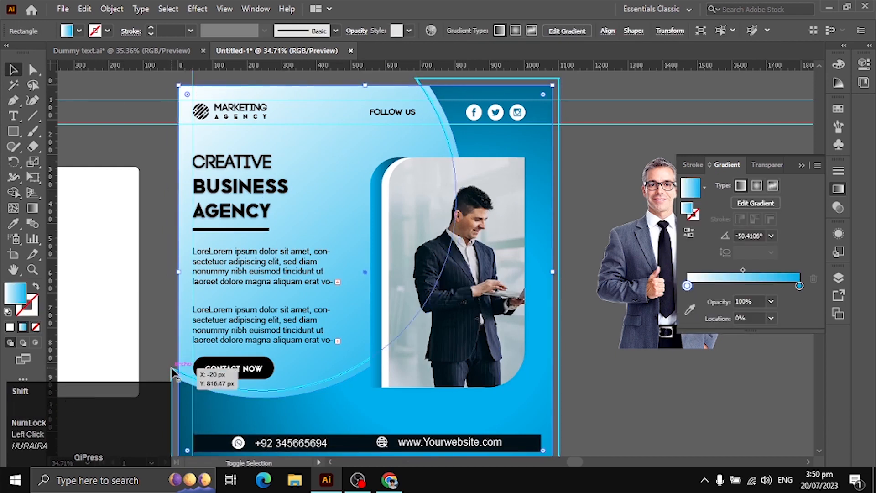
left_click(174, 371, "shift")
key("shift+m")
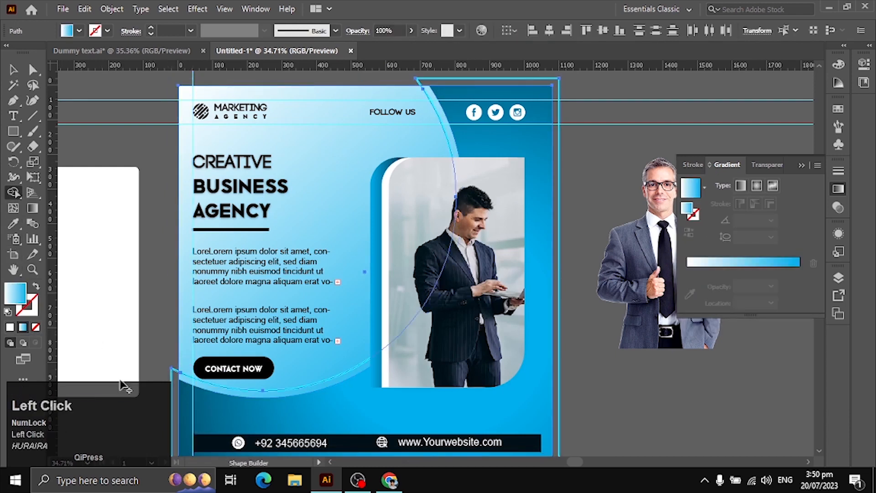
left_click(180, 419, "alt")
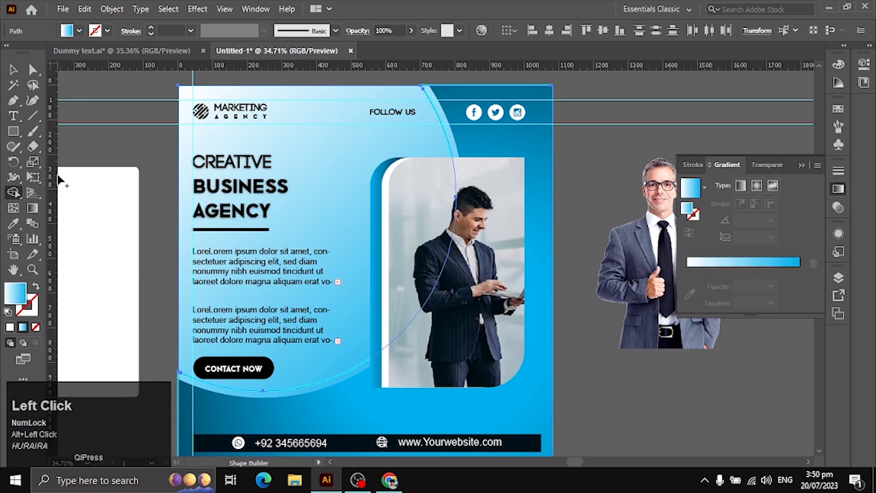
left_click(13, 70)
left_click(115, 150)
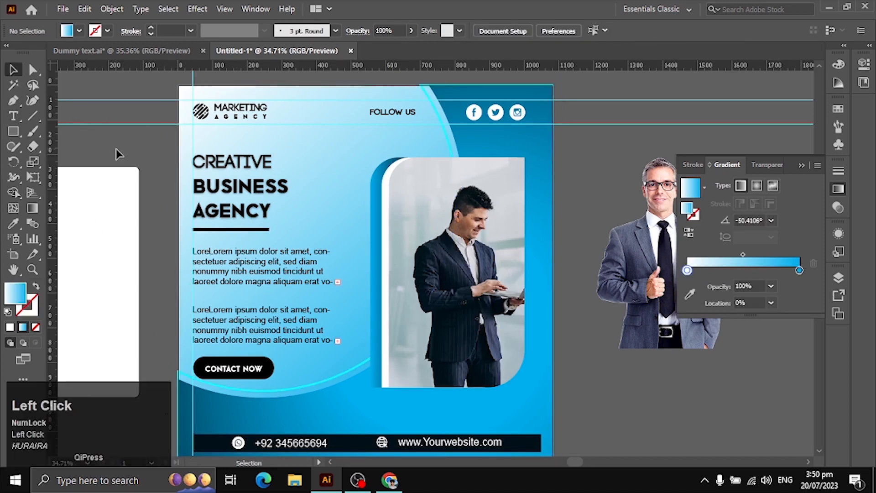
key("space")
left_click_drag(430, 239, 421, 202)
key("space")
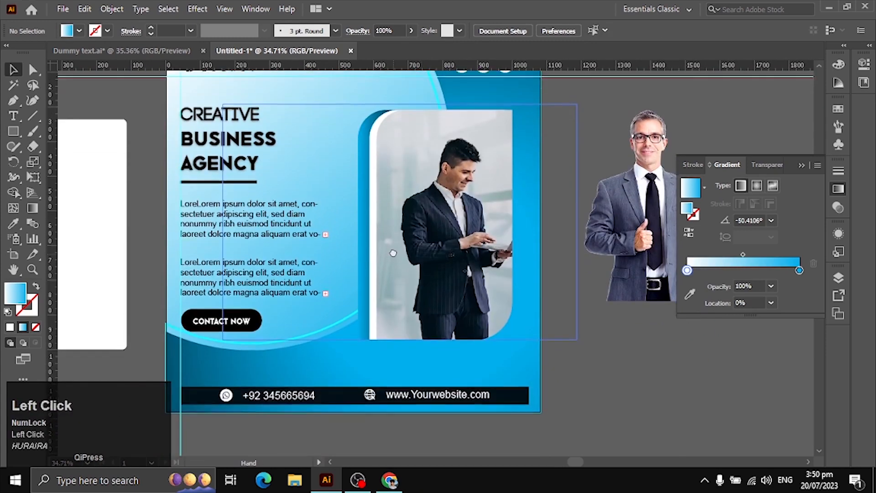